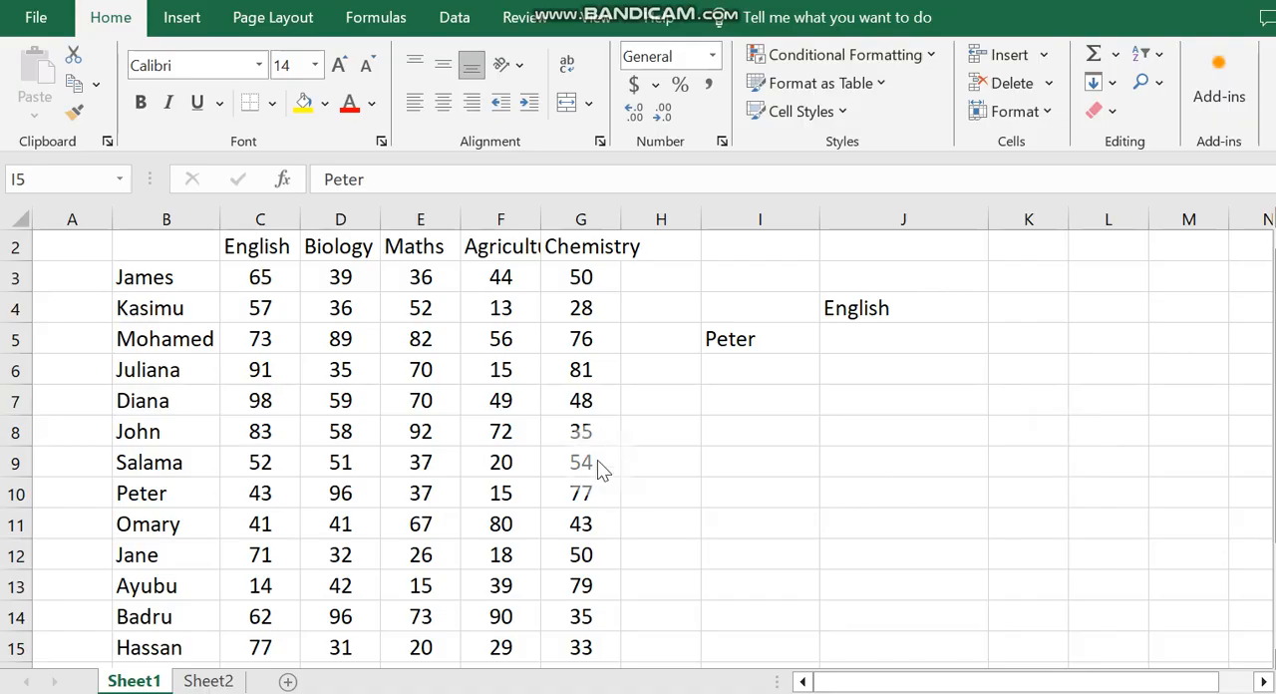
click(750, 339)
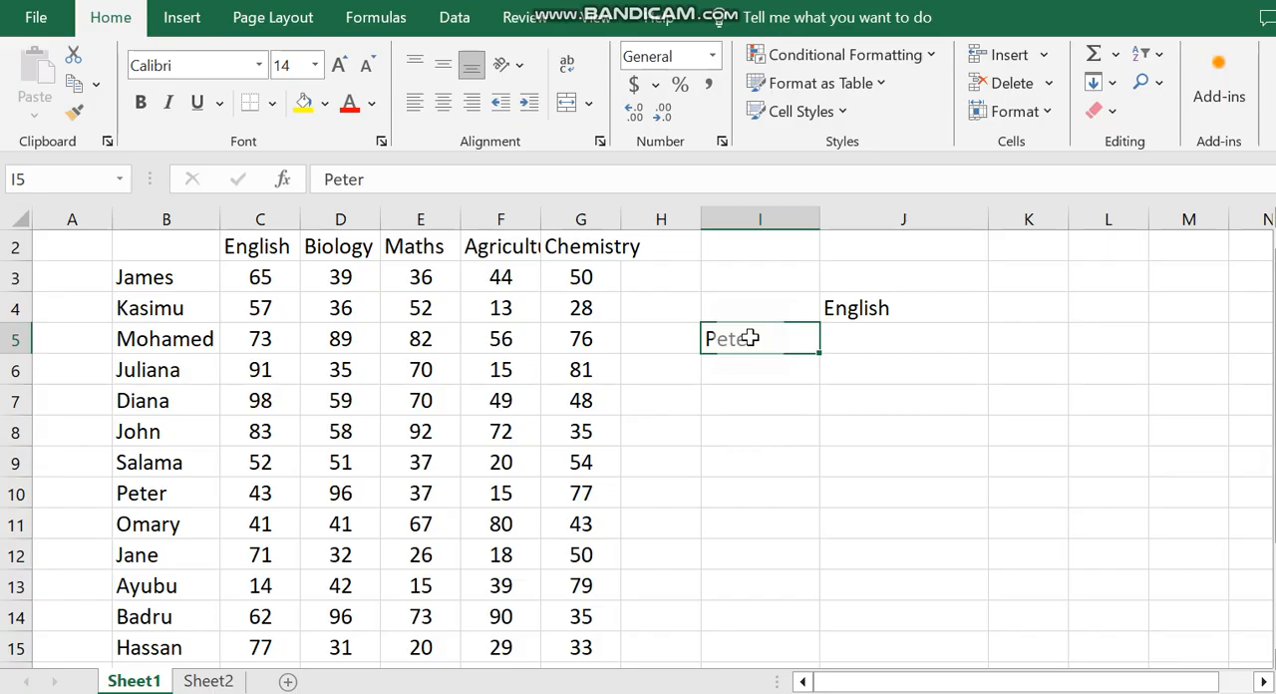
click(879, 308)
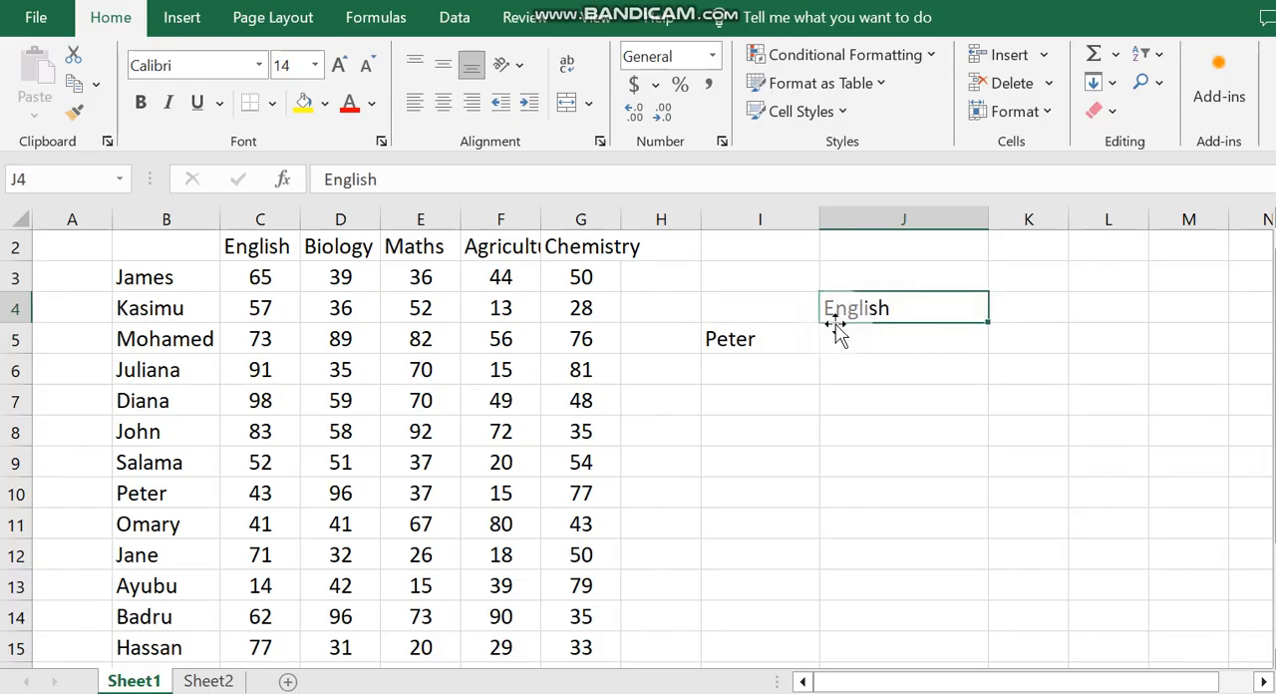
click(136, 490)
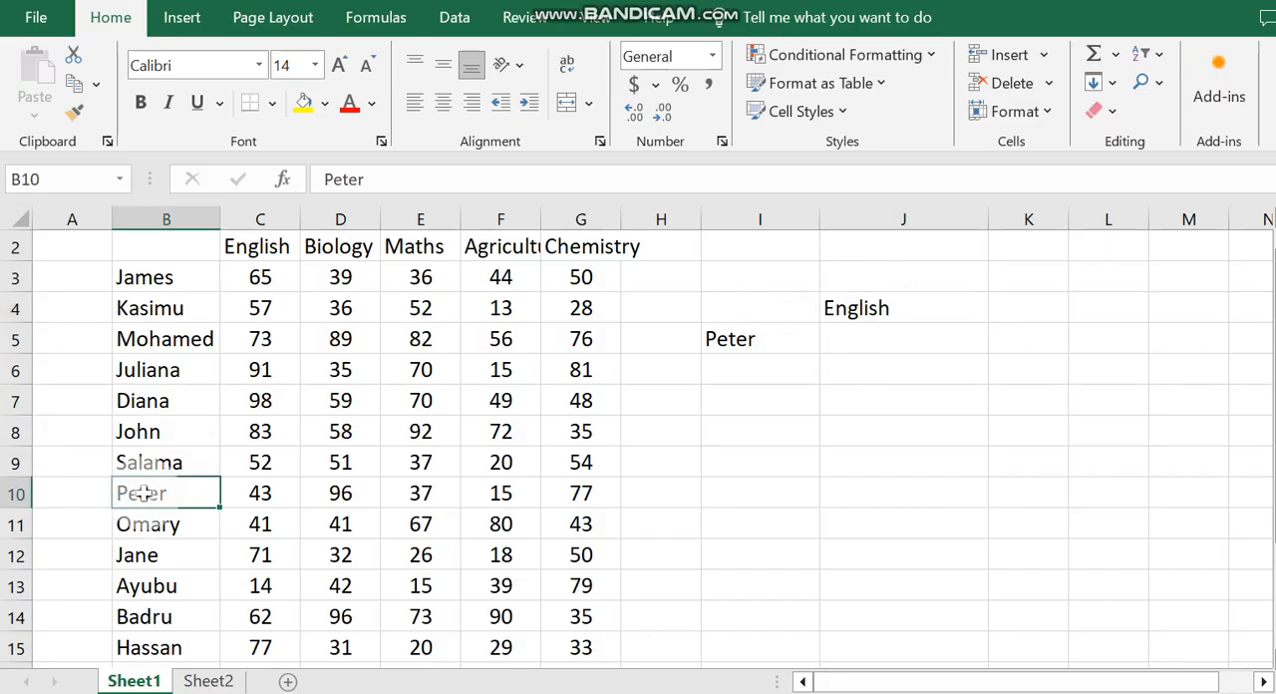
click(263, 491)
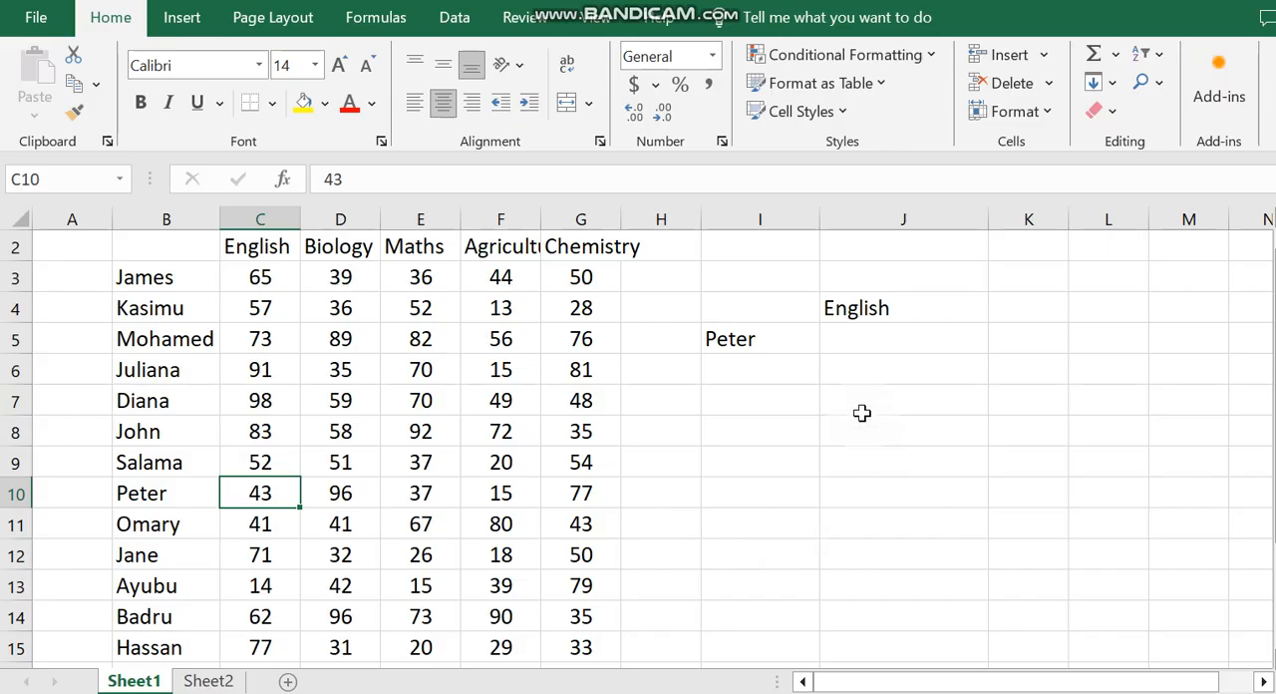
Step: Start a VLOOKUP formula in J5 with the student name in I5 as the lookup value
click(884, 337)
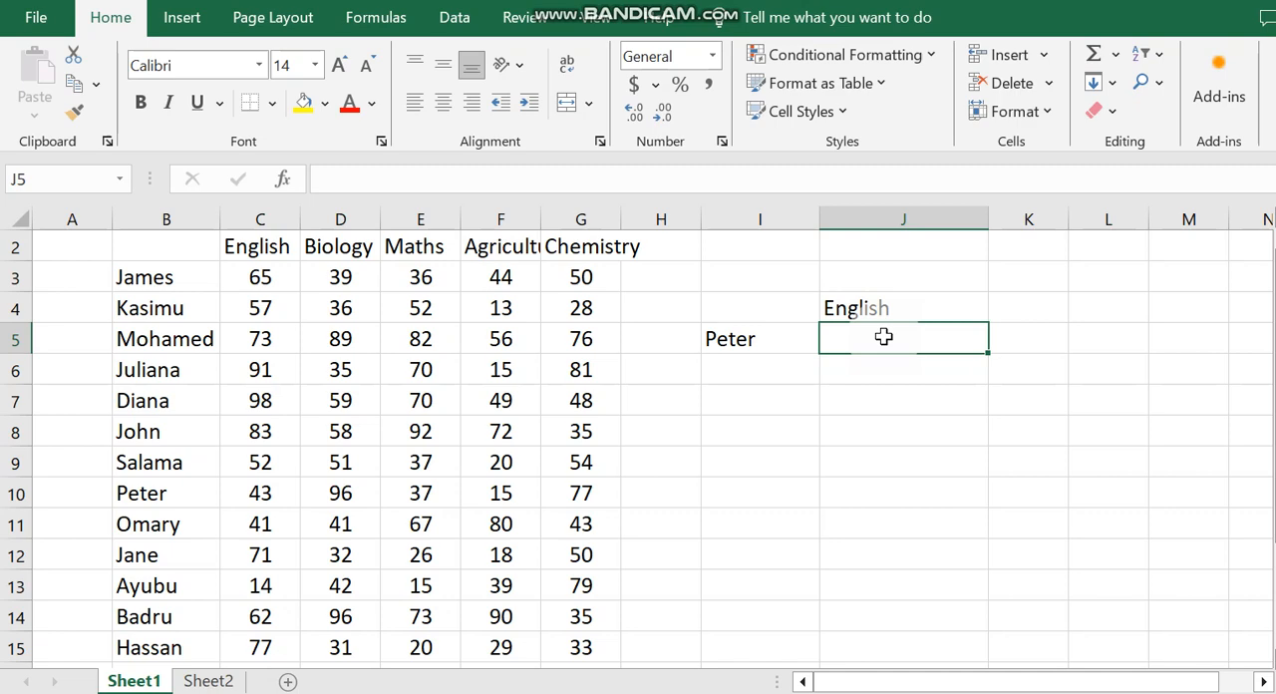
text(=)
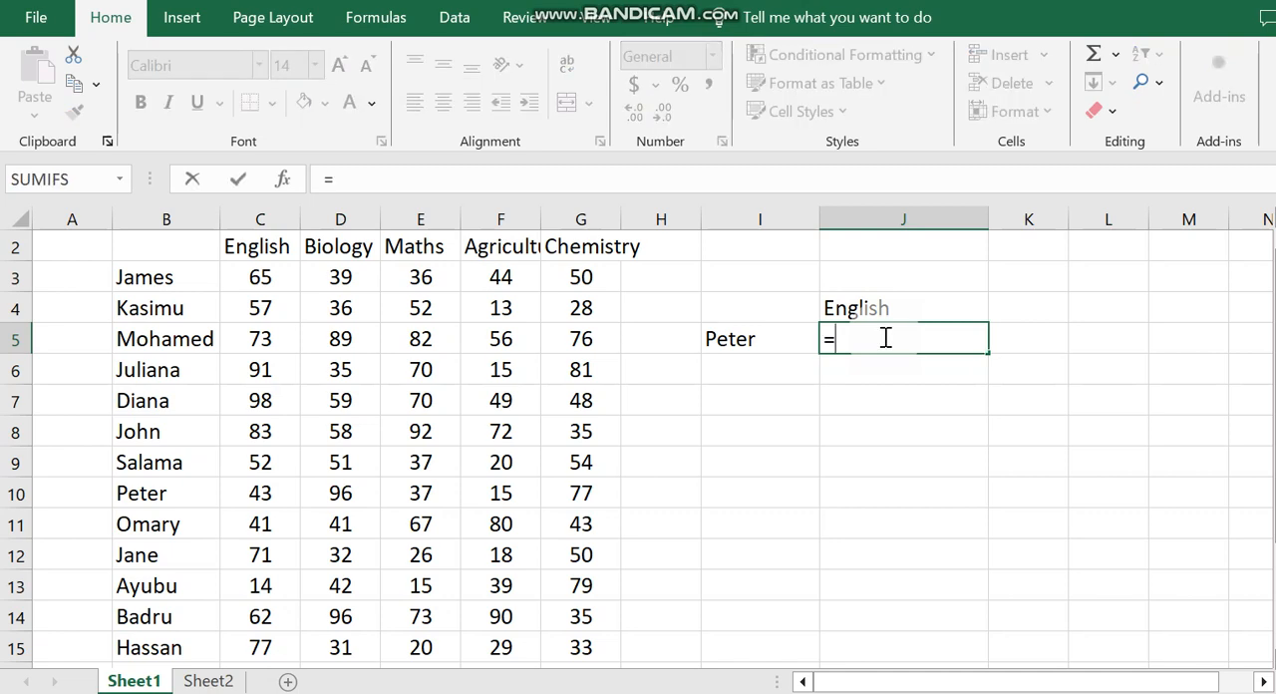
text(V)
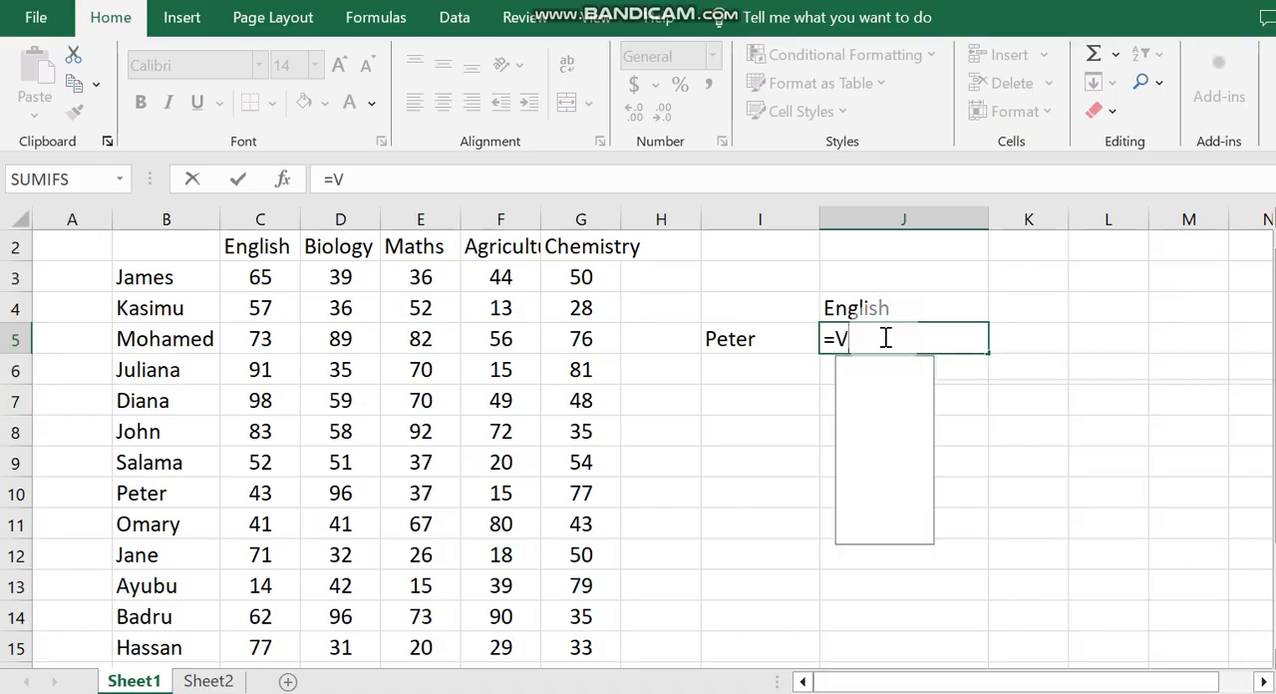
text(LOOKUP)
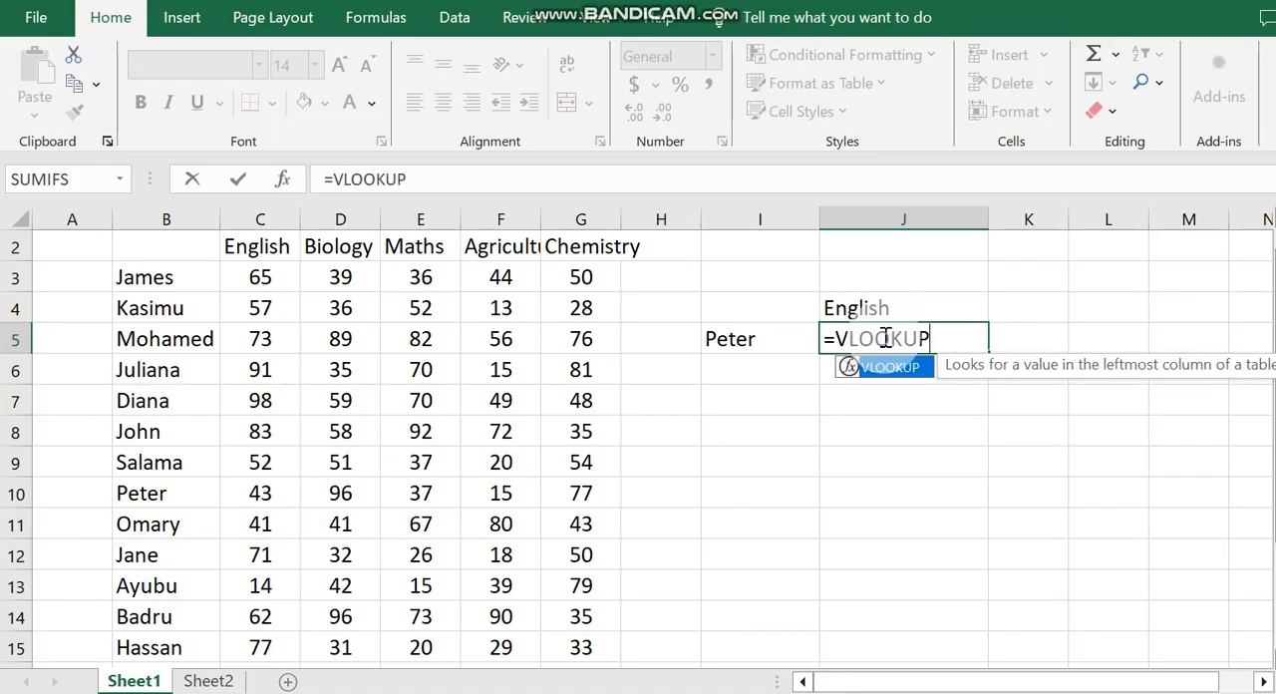
text(()
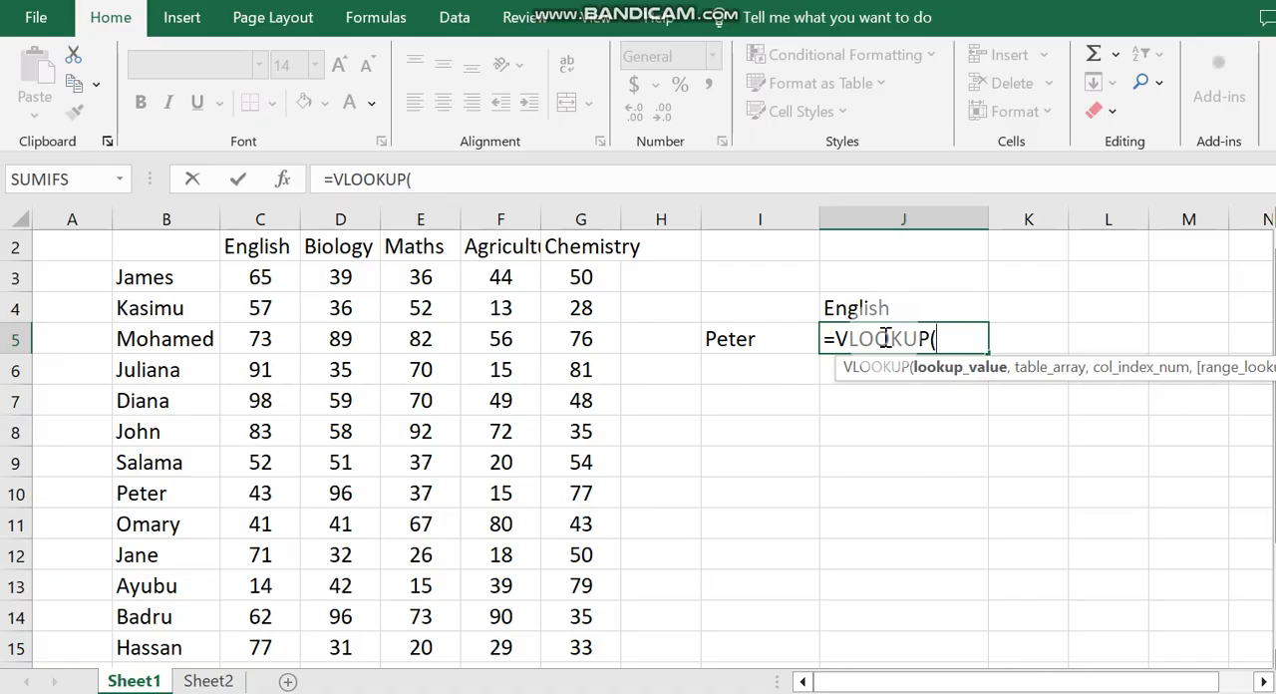
click(734, 340)
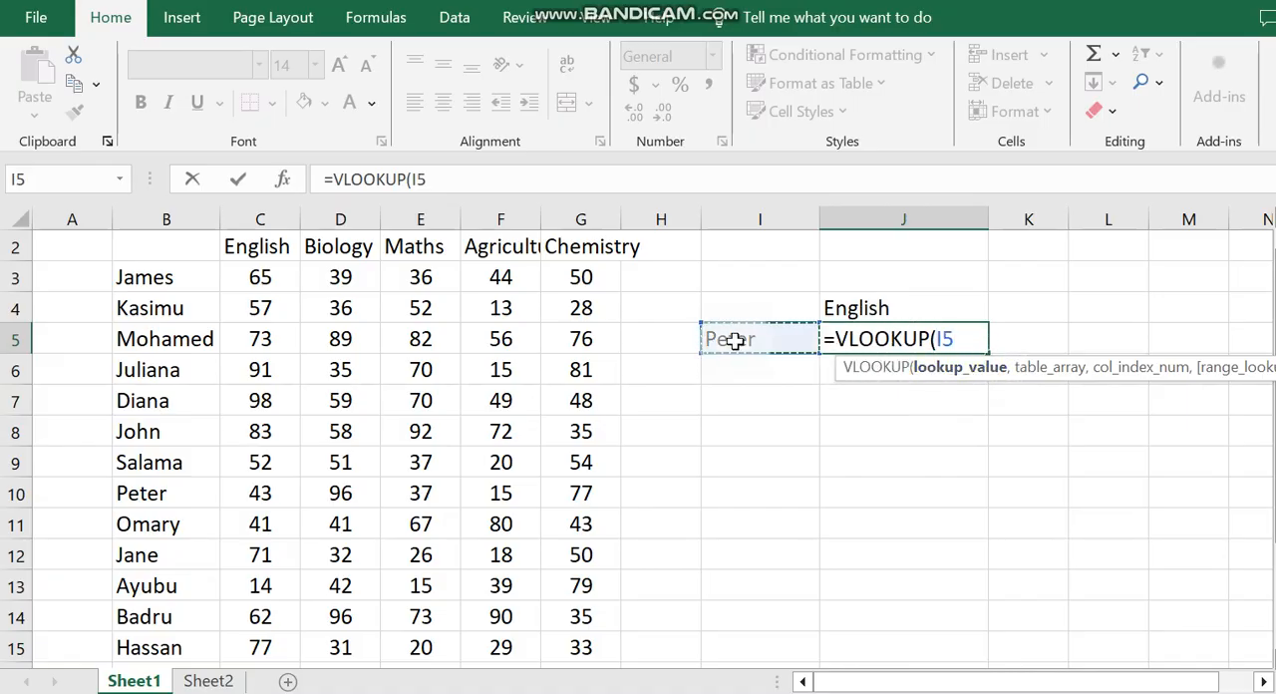
text(,)
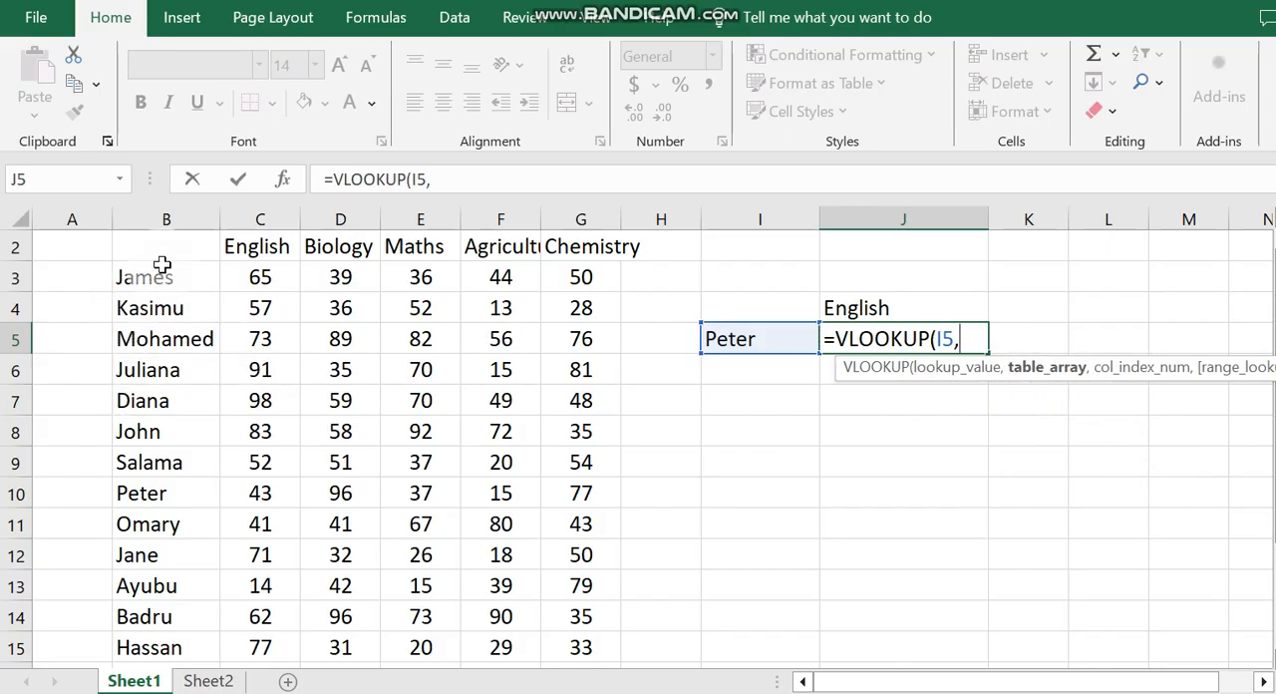
Step: Complete the J5 VLOOKUP with the absolute table range $B$3:$G$15, column index 2 and match type 0
drag(156, 279, 559, 647)
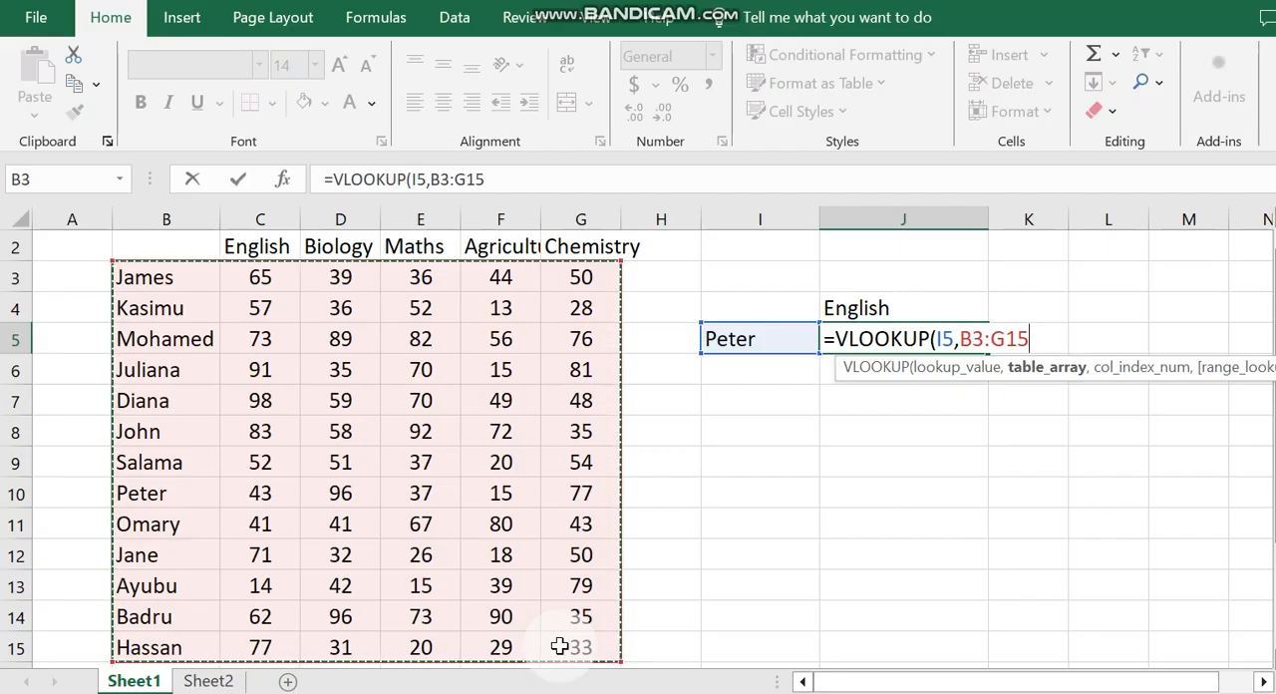
key(F4)
text(,)
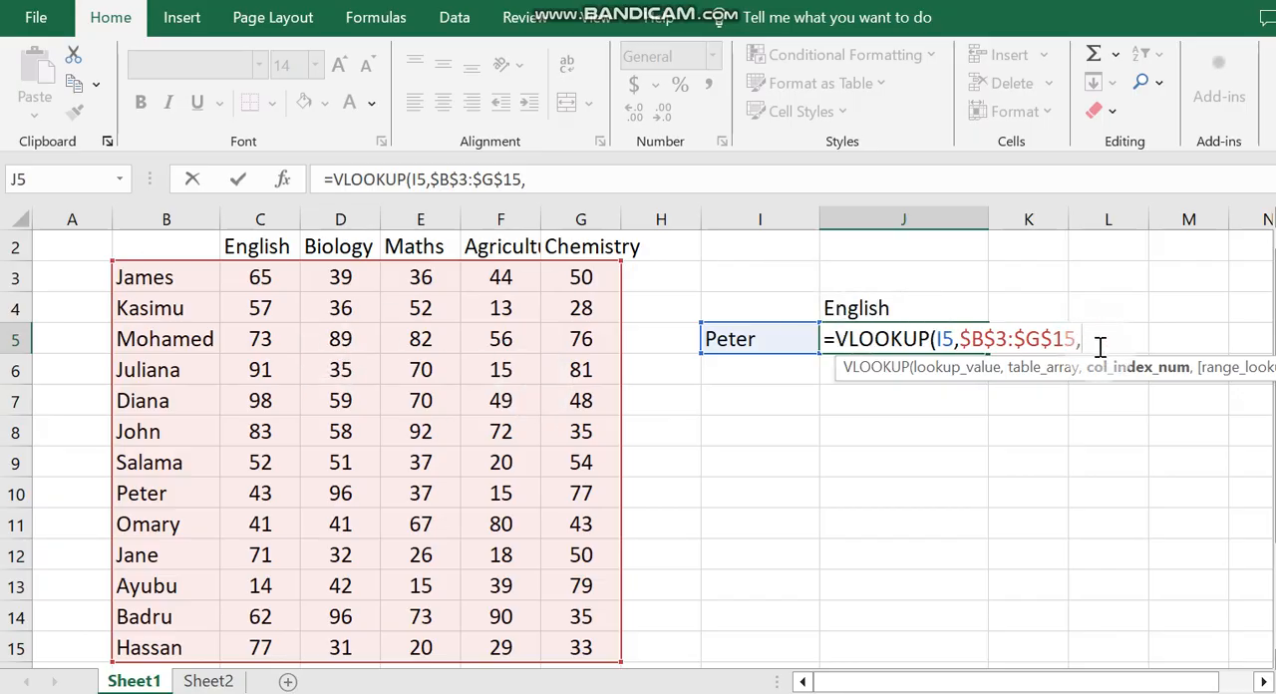
text(2,)
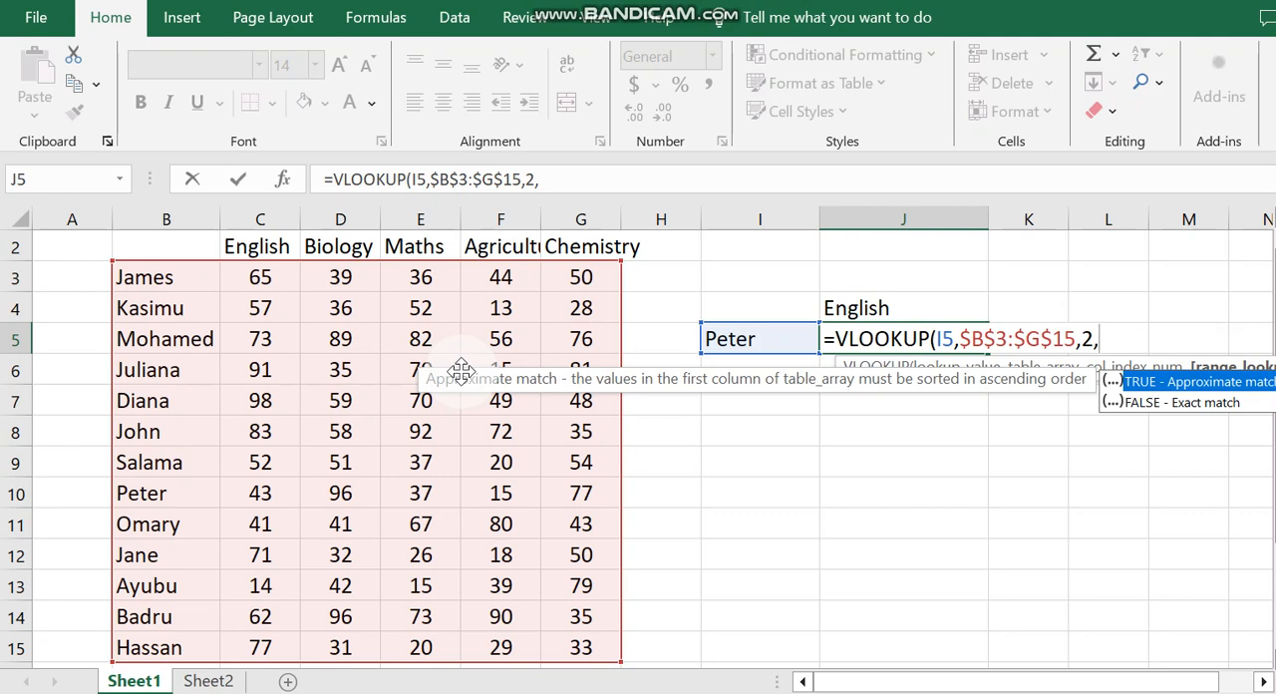
text(0))
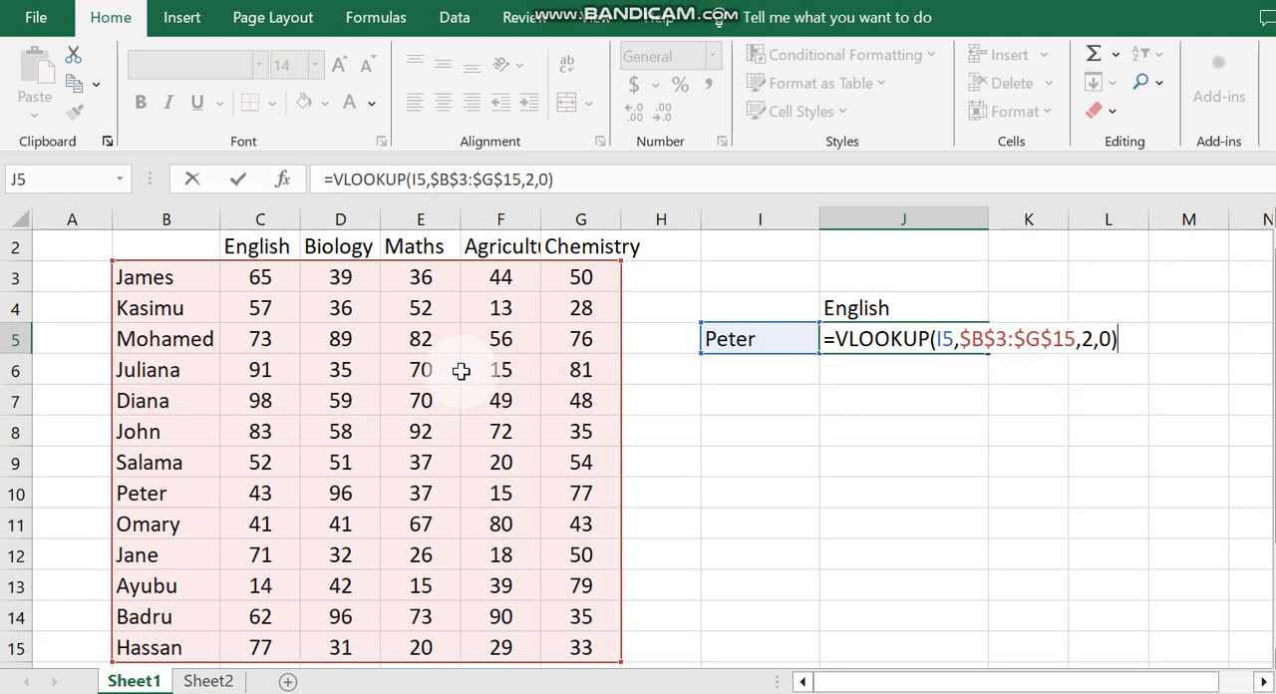
key(Return)
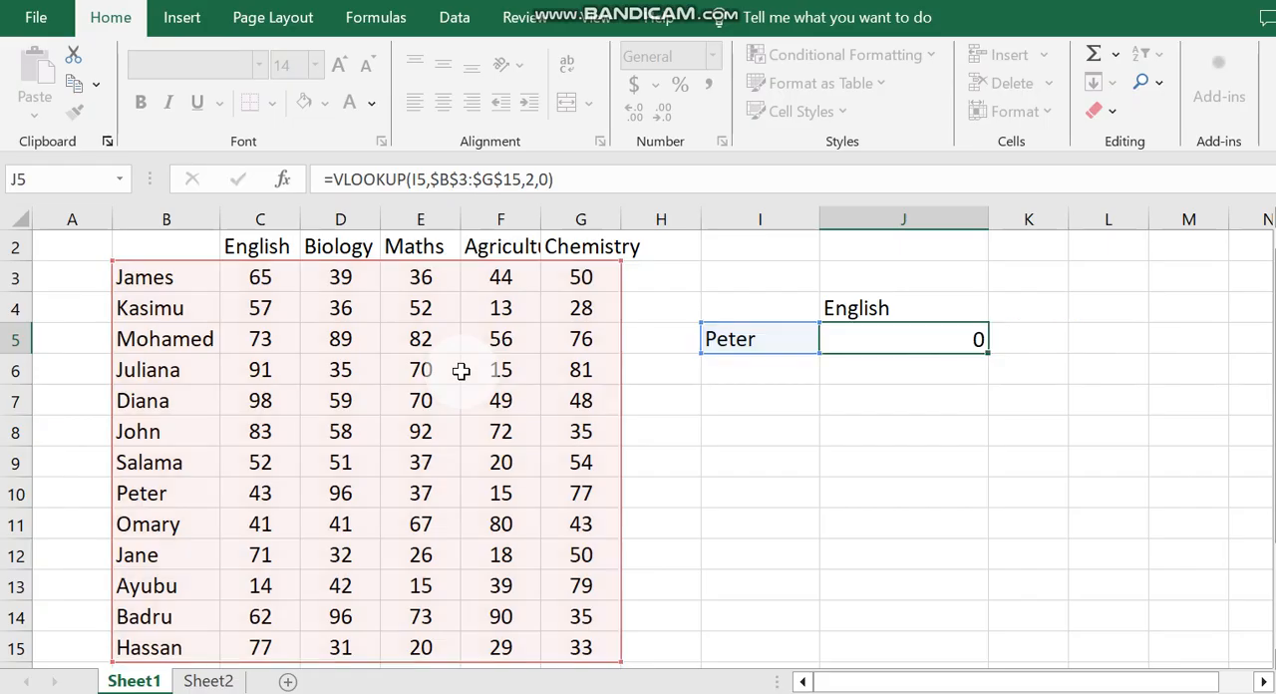
Step: Copy the Agriculture heading from F2 into J4, replacing the subject above the lookup result
click(924, 338)
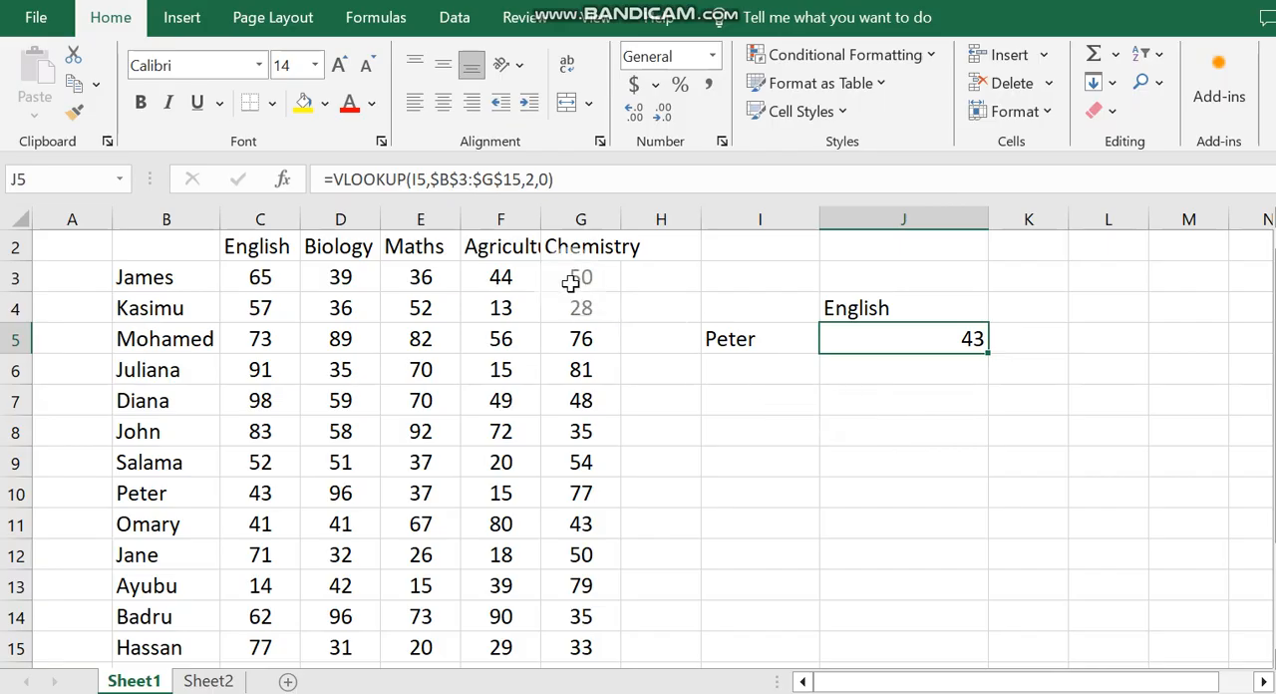
click(506, 247)
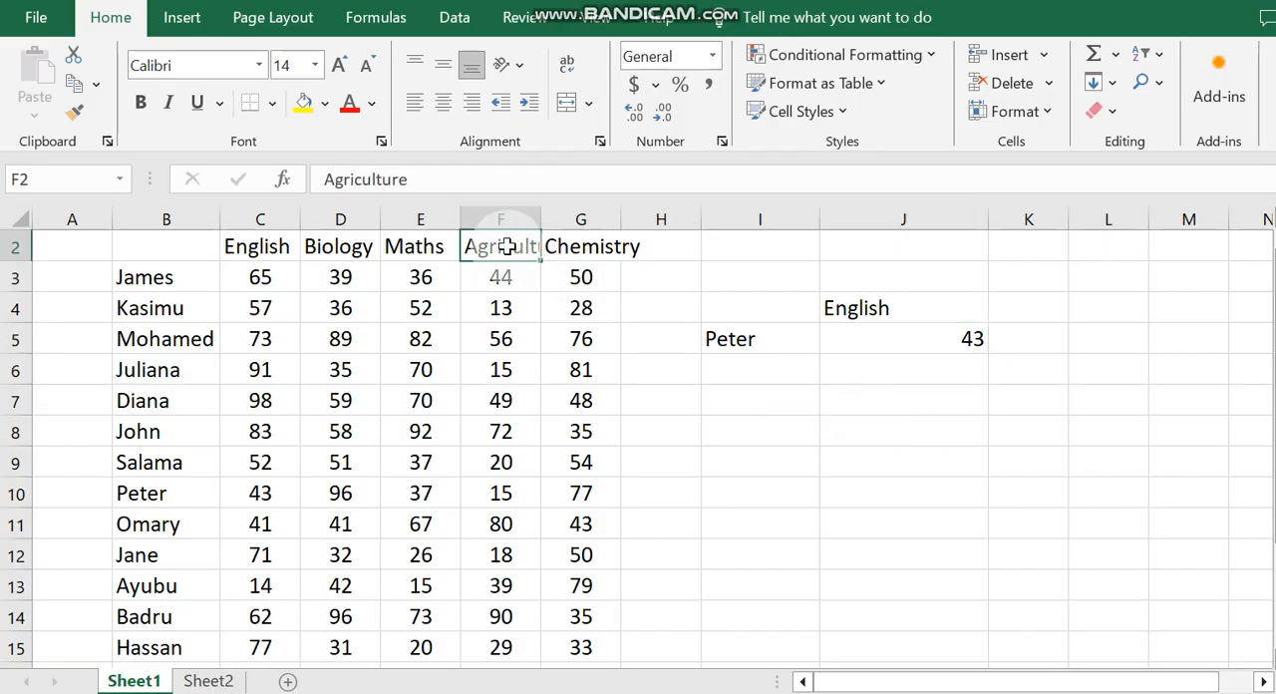
key(ctrl+c)
click(896, 310)
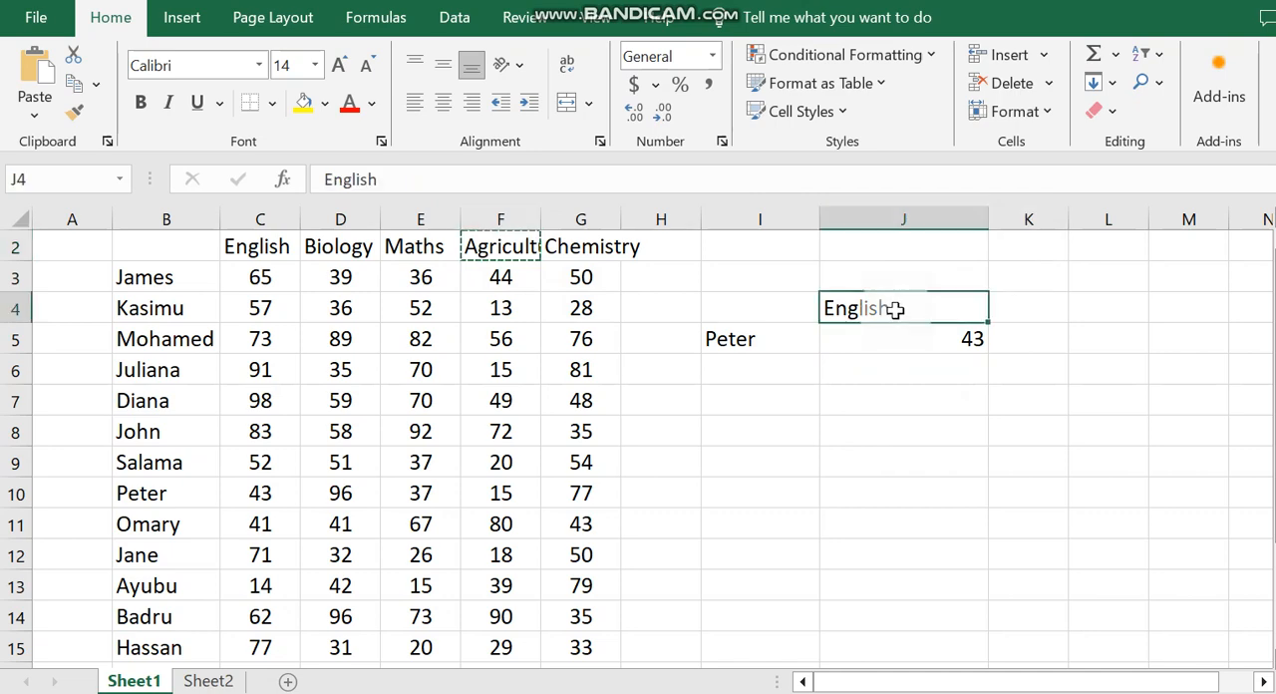
key(ctrl+v)
click(1004, 443)
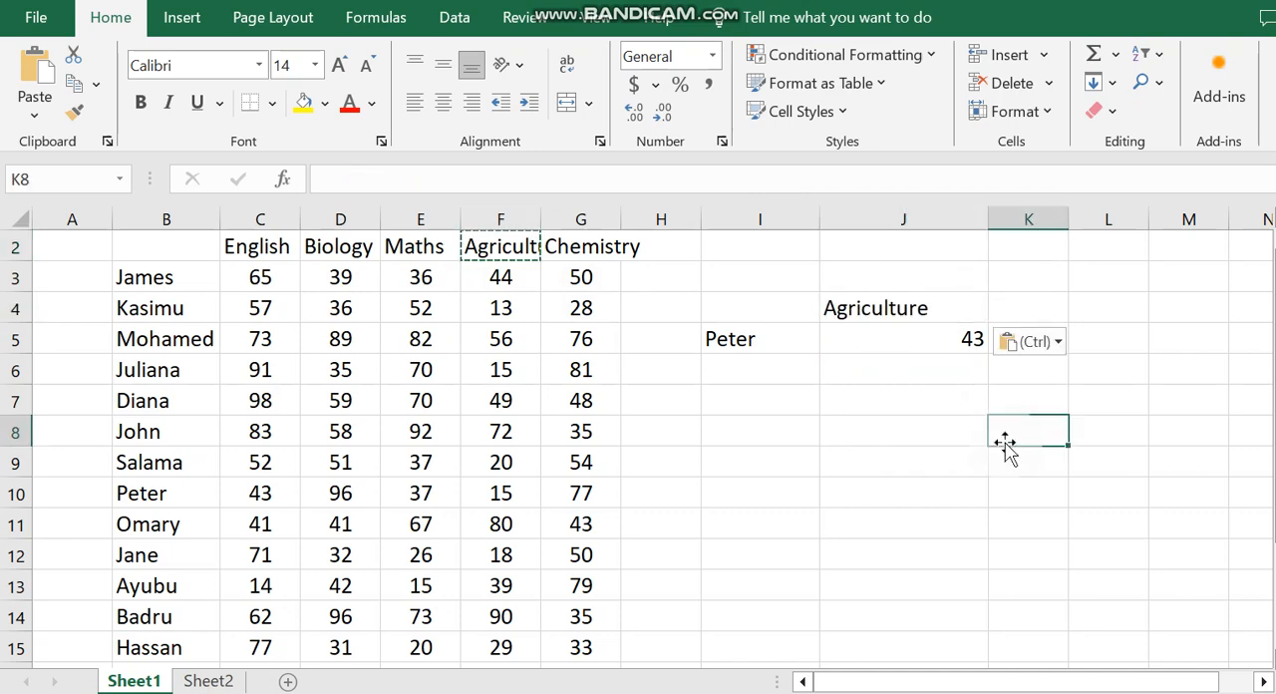
Step: Examine the table range and column index of the J5 VLOOKUP formula against the marks table
click(879, 345)
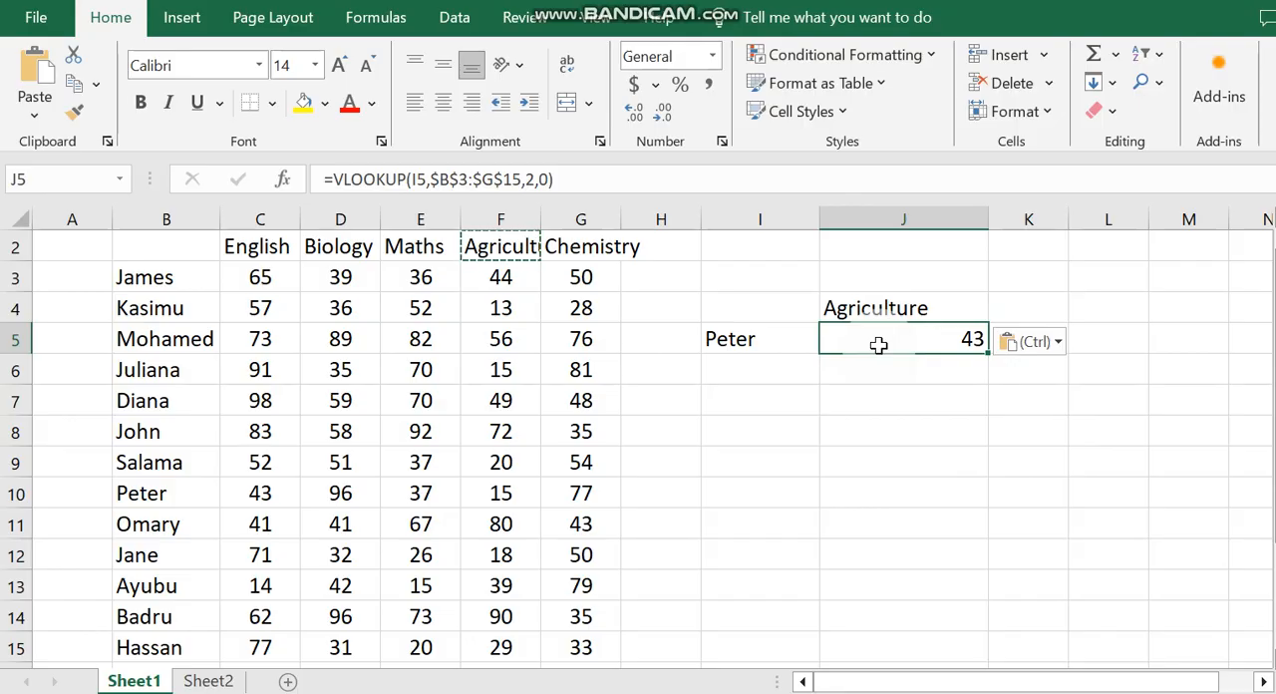
click(874, 405)
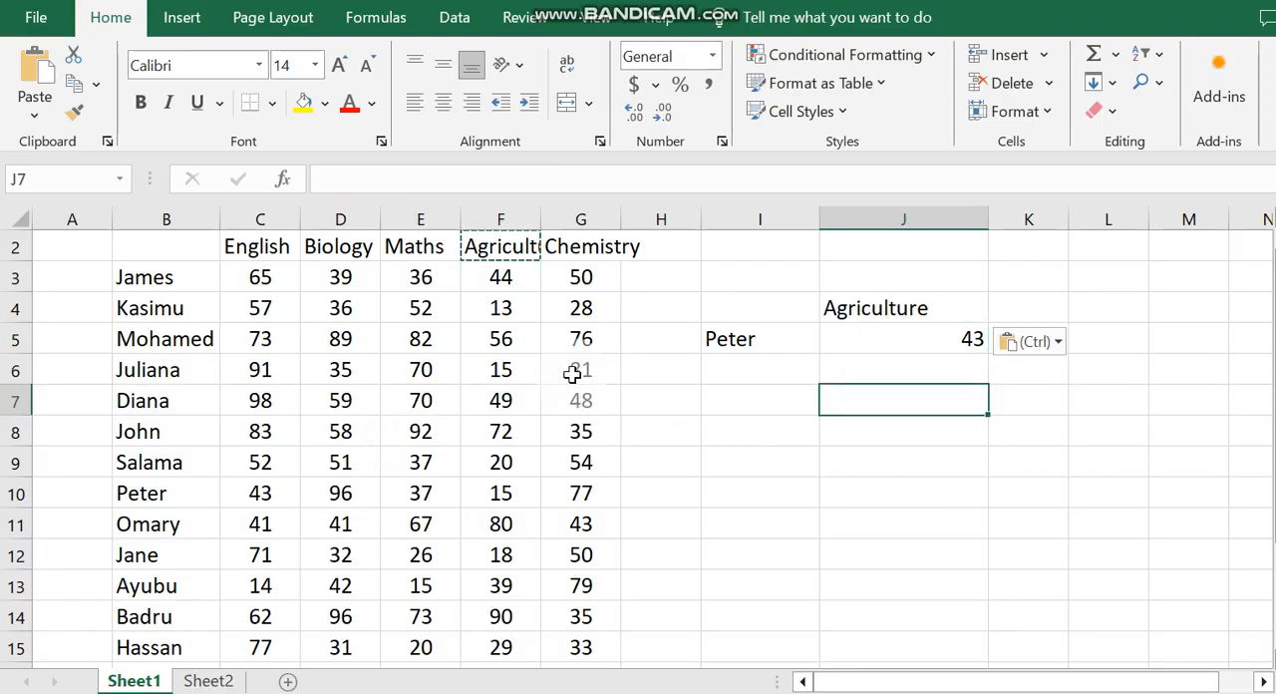
drag(161, 270, 583, 648)
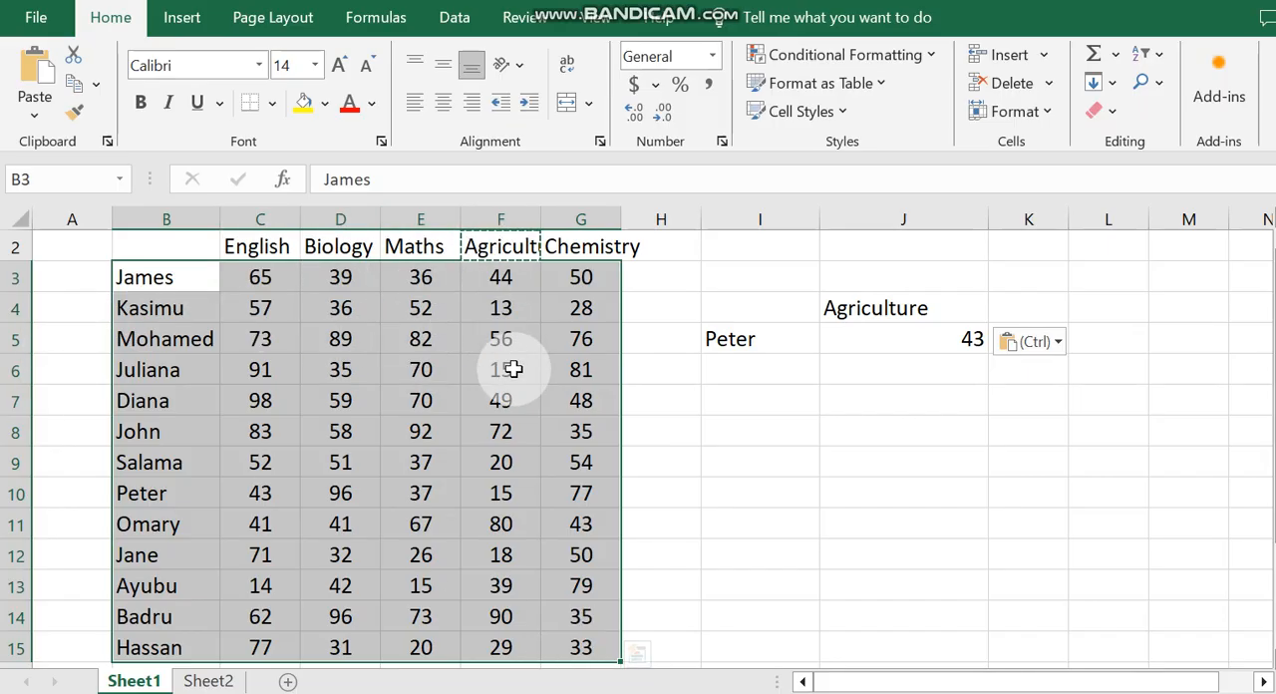
click(909, 409)
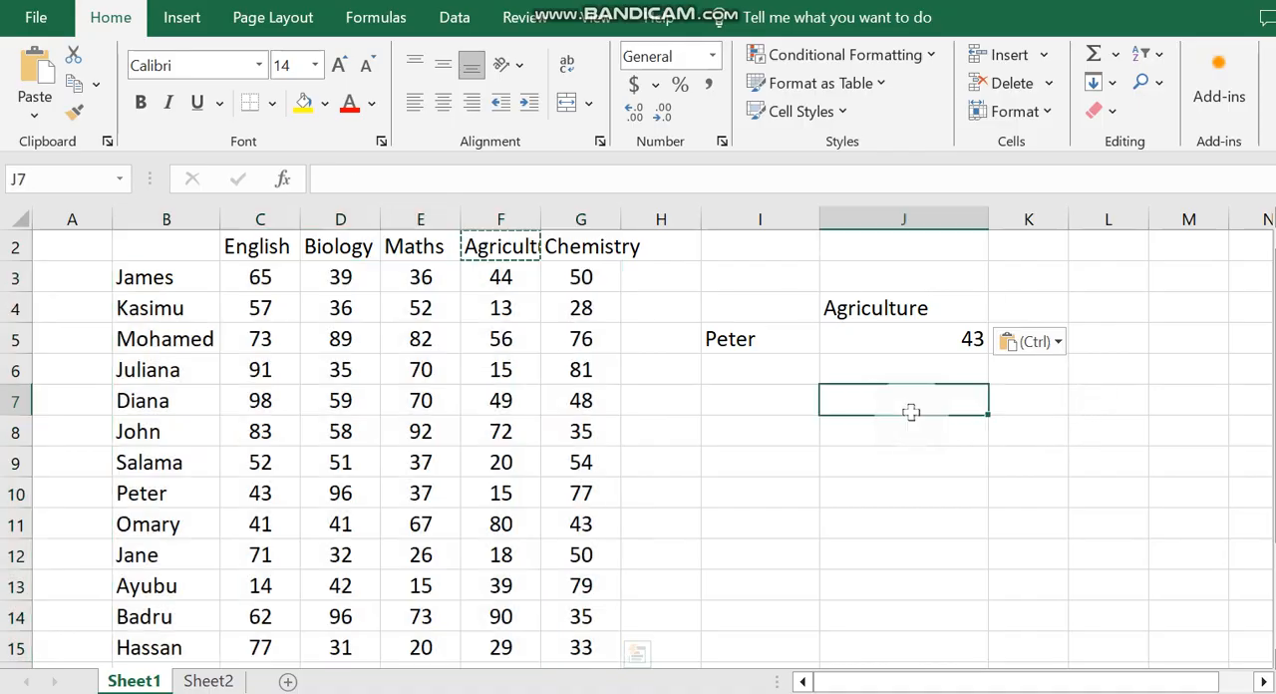
click(947, 342)
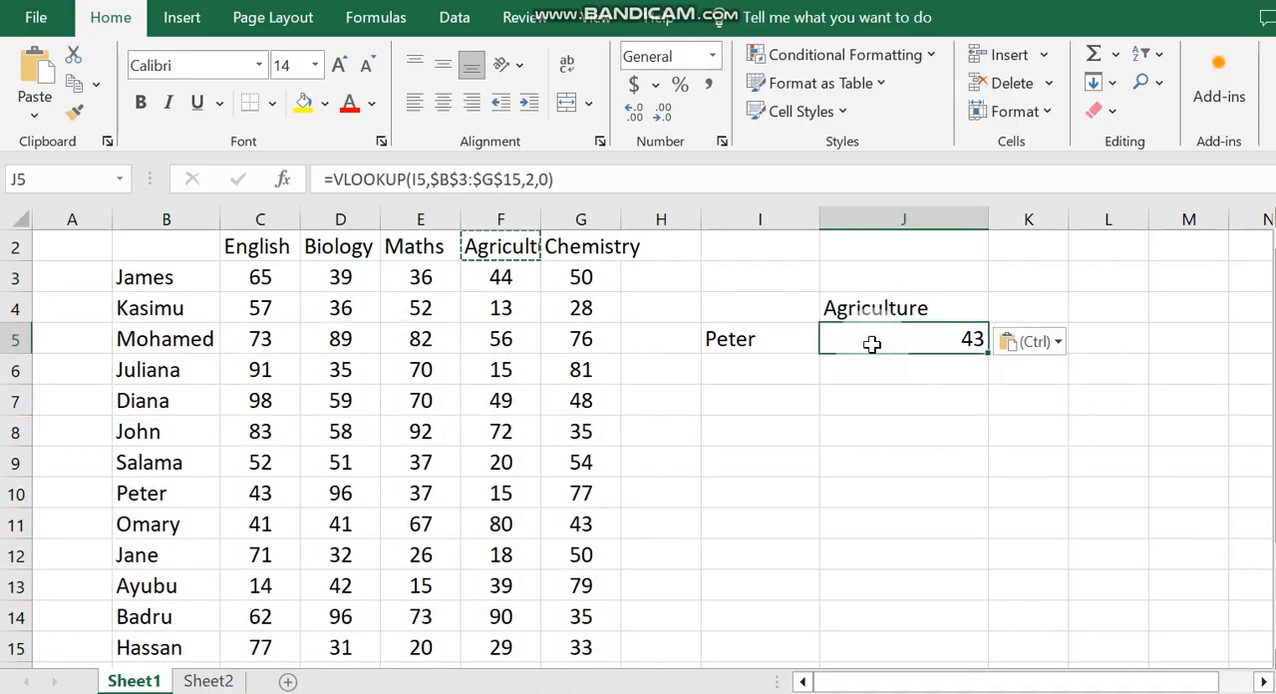
double_click(937, 341)
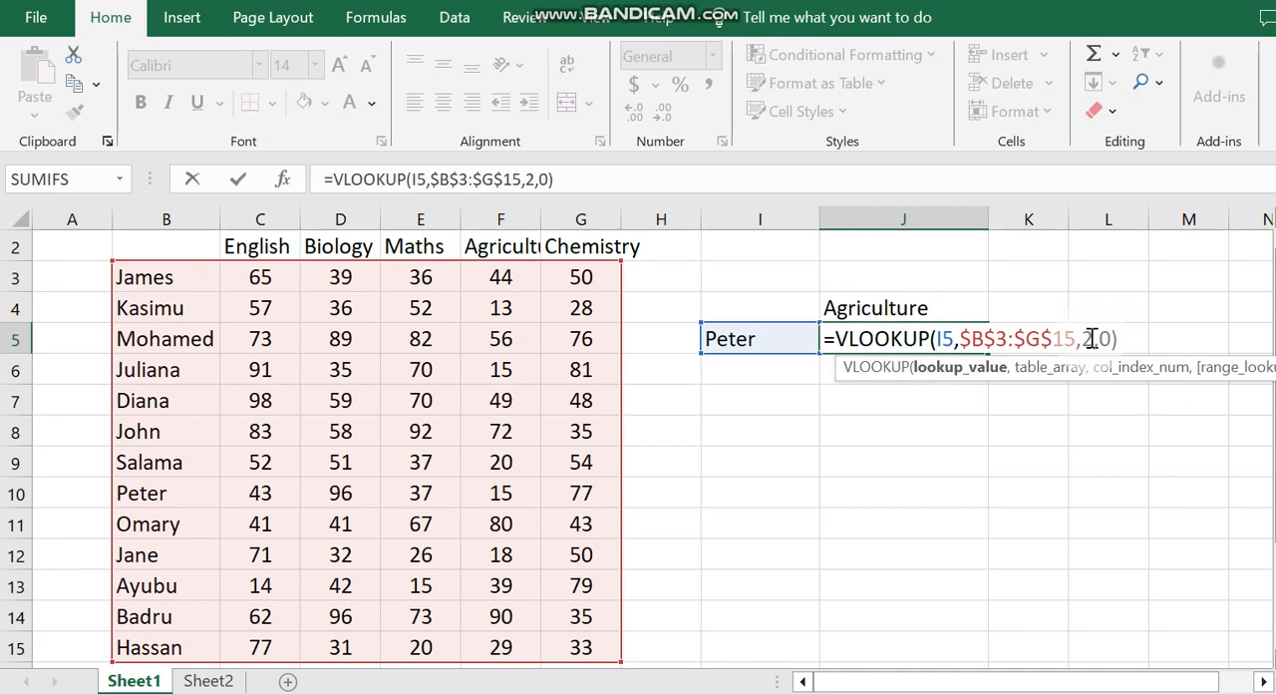
key(Return)
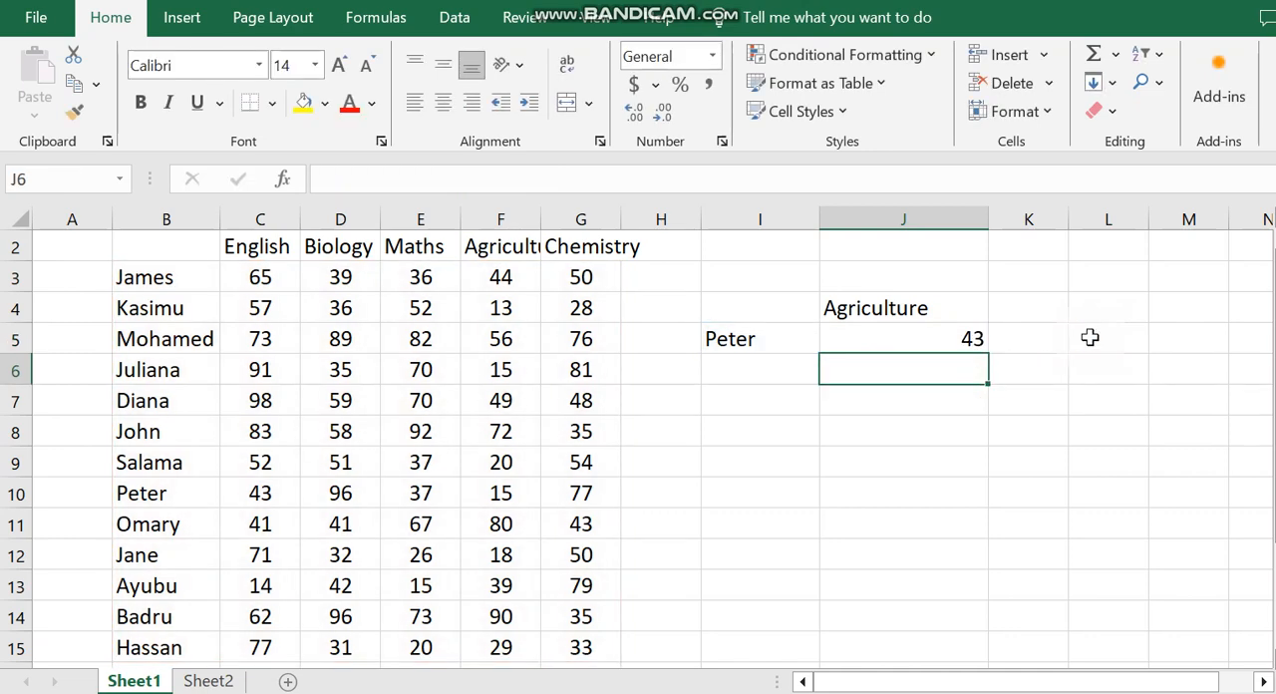
double_click(964, 339)
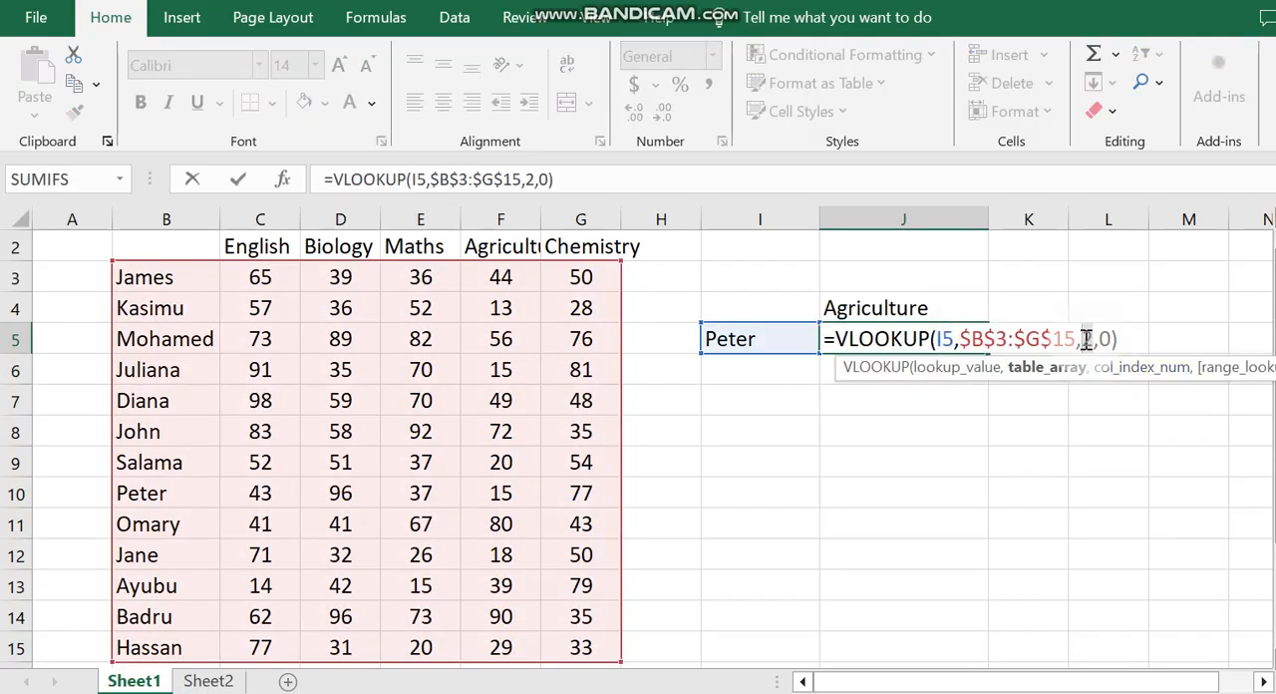
double_click(1086, 339)
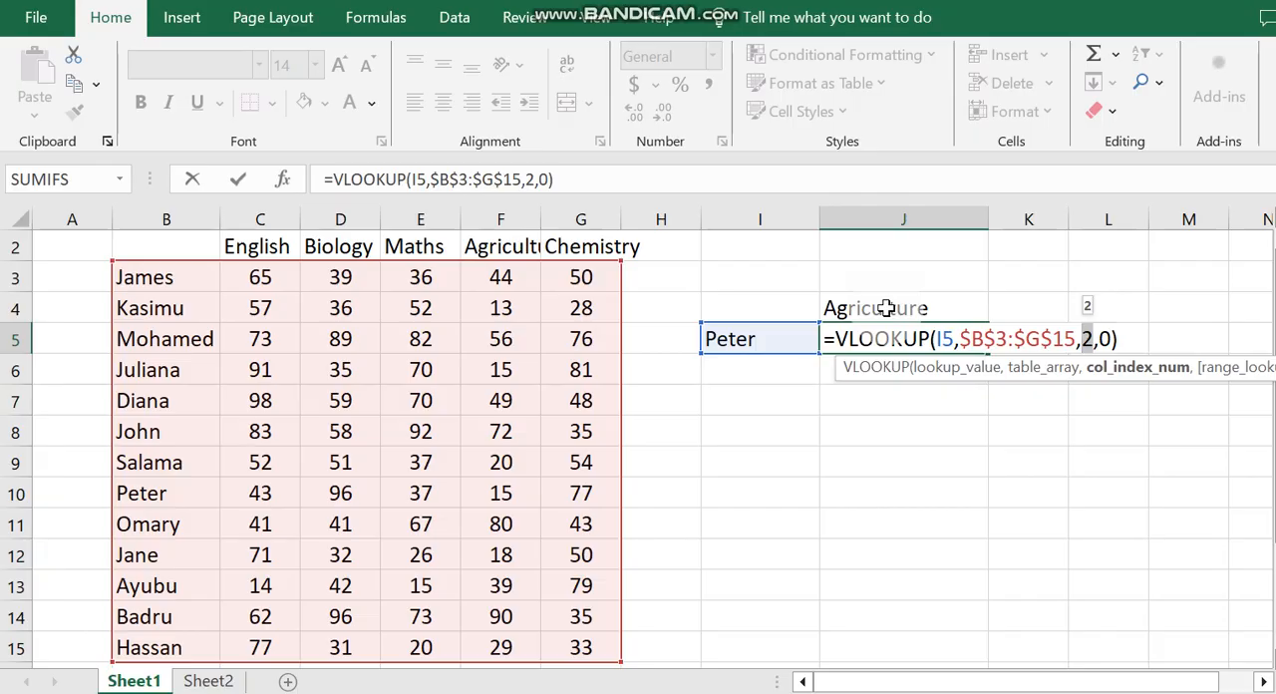
key(Return)
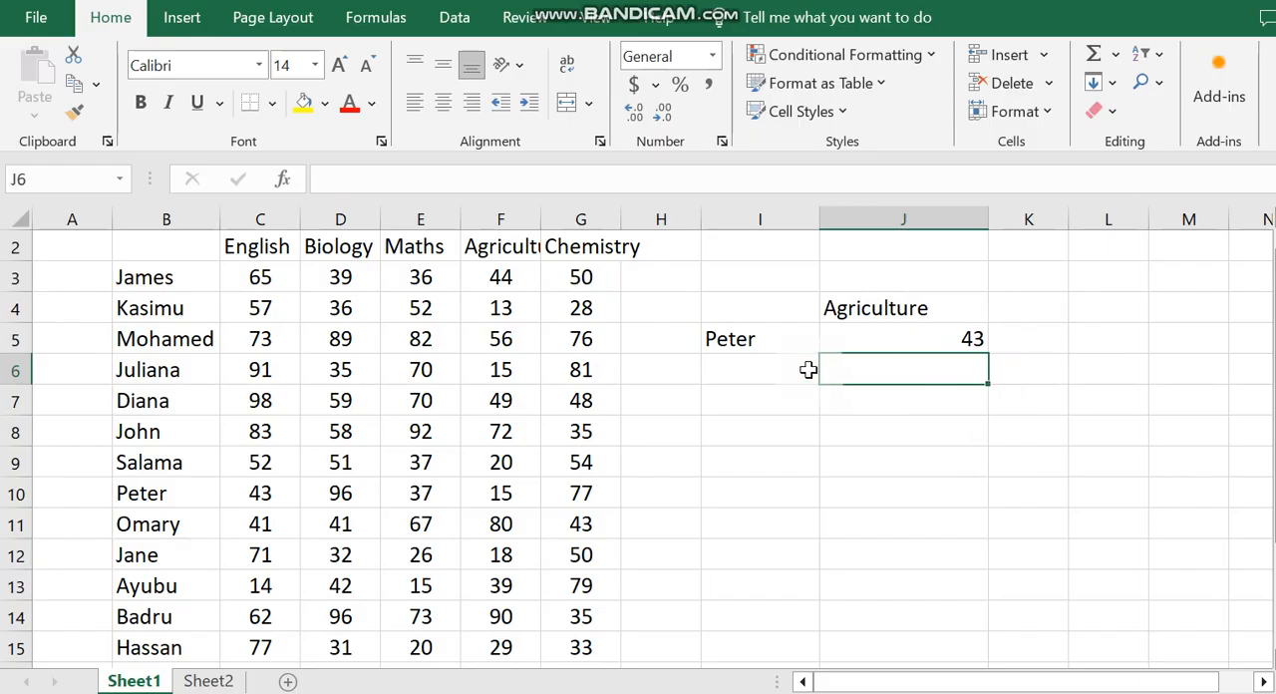
double_click(957, 337)
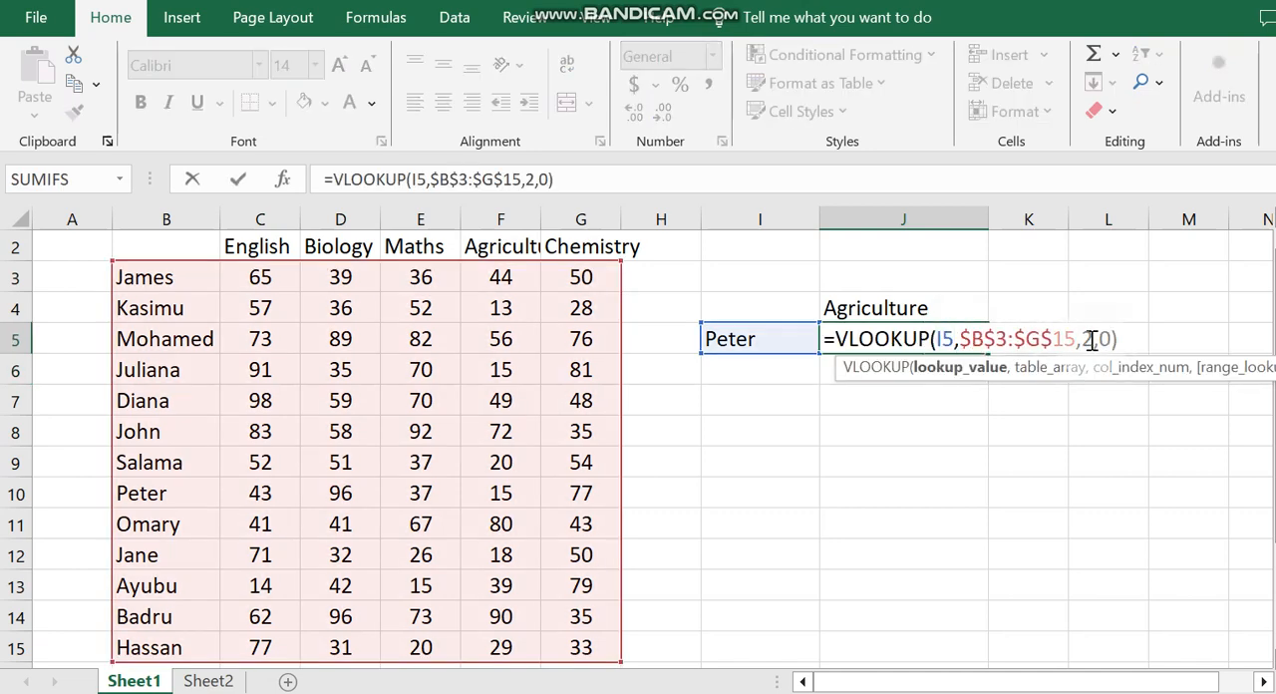
click(1087, 340)
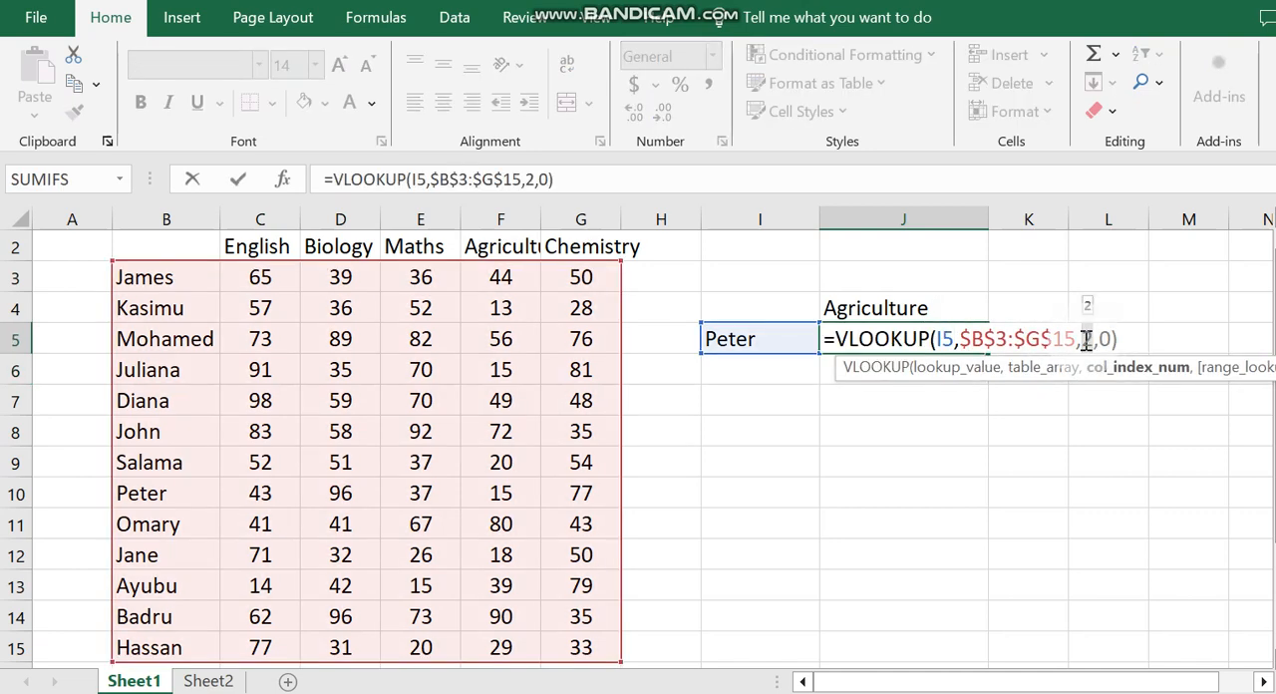
key(Return)
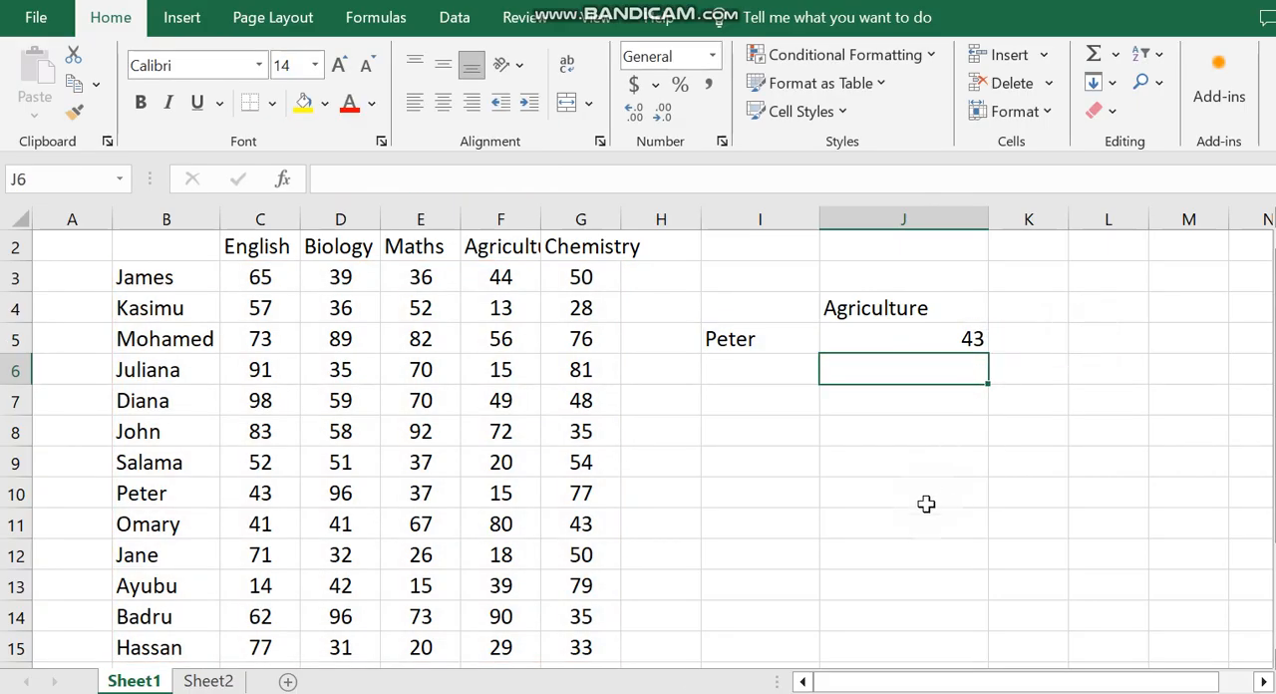
Step: Start a MATCH formula in J10 with the subject heading in J4 as the lookup value
click(883, 492)
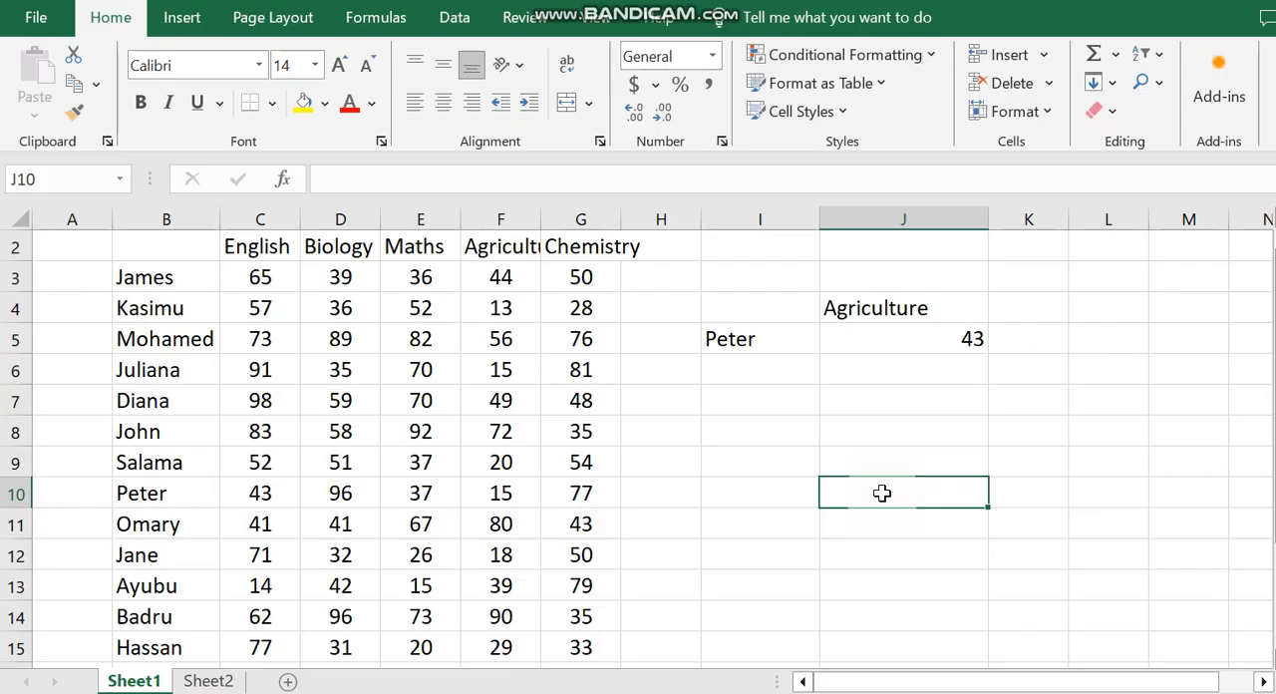
text(=)
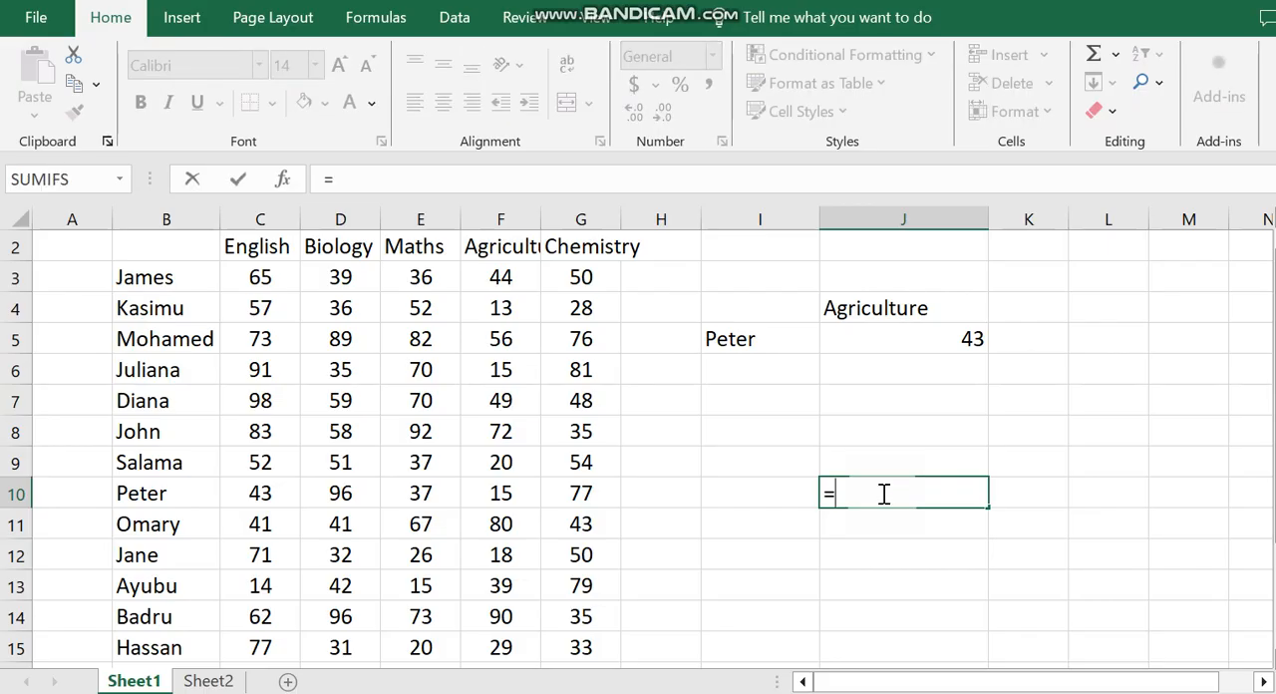
text(MATC)
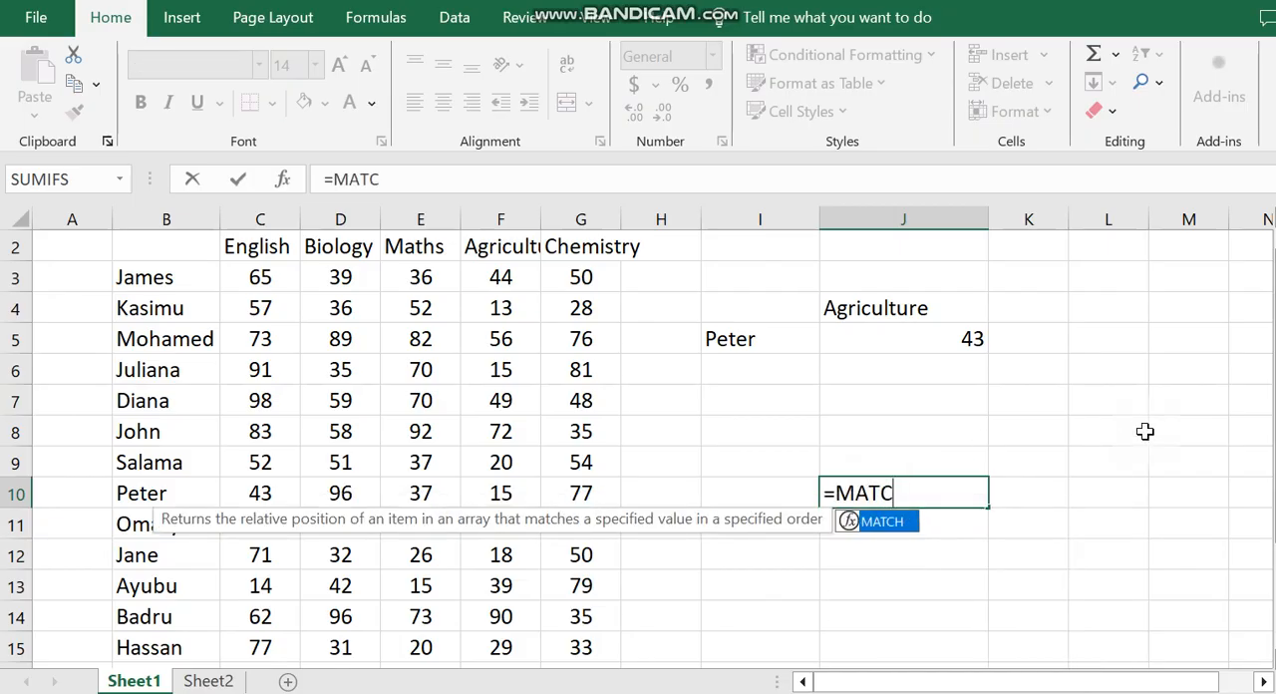
text(H()
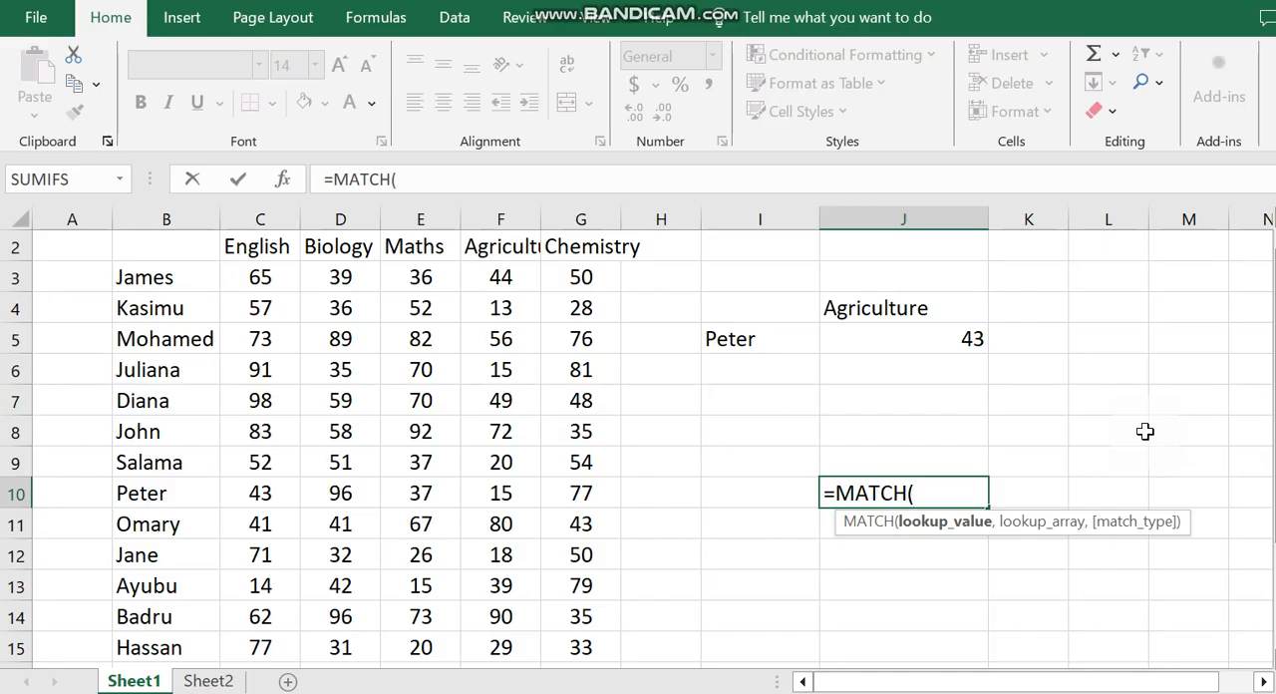
click(848, 310)
text(,)
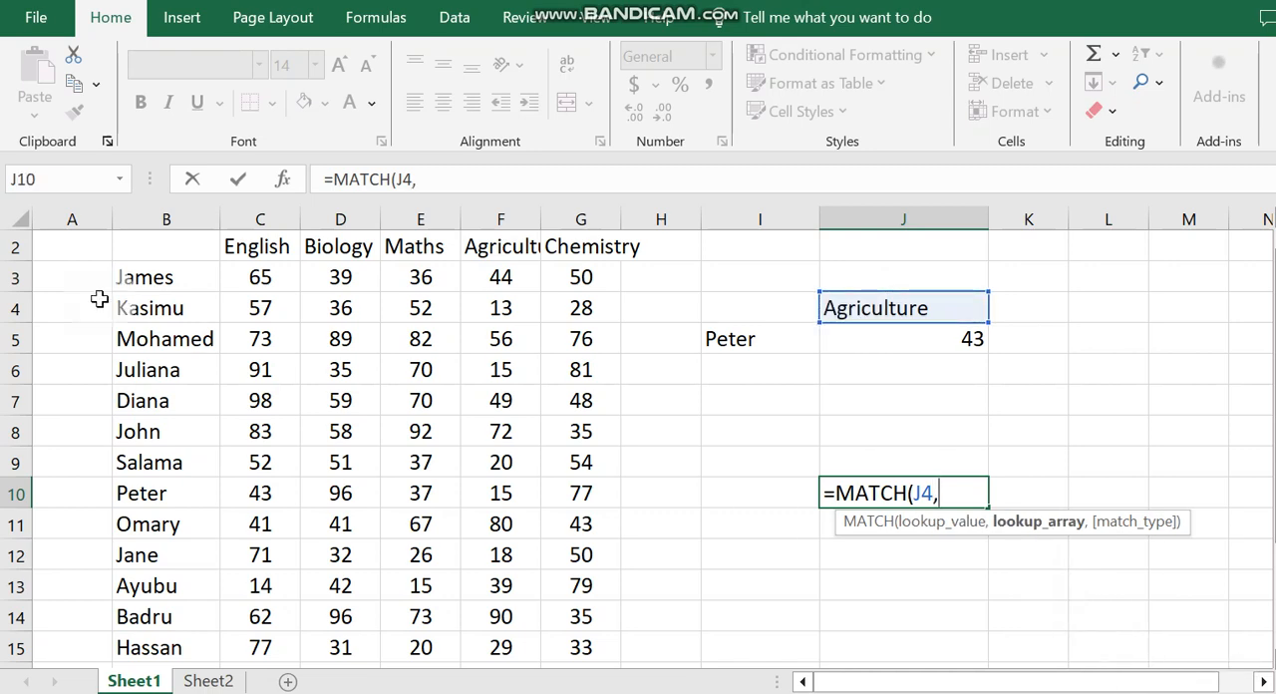
Step: Complete the J10 MATCH formula with the heading range B2:G2 as lookup array and match type 0 for an exact match
drag(142, 246, 551, 242)
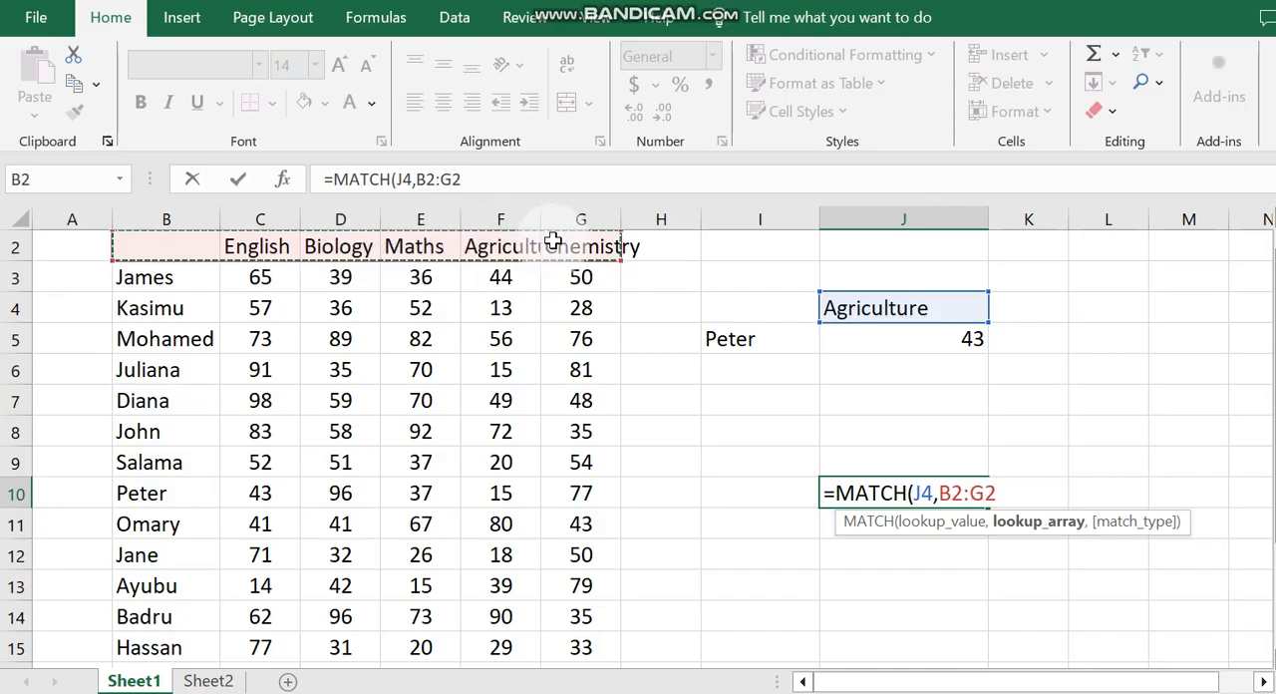
text(,)
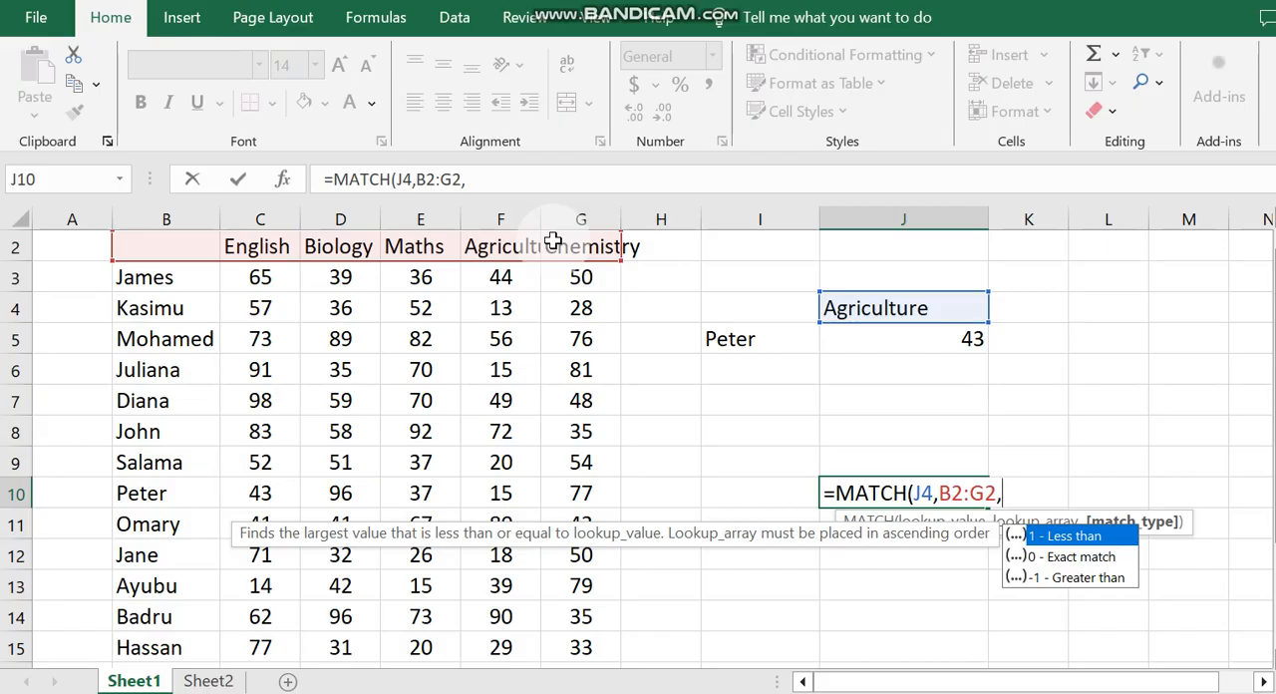
text(0)
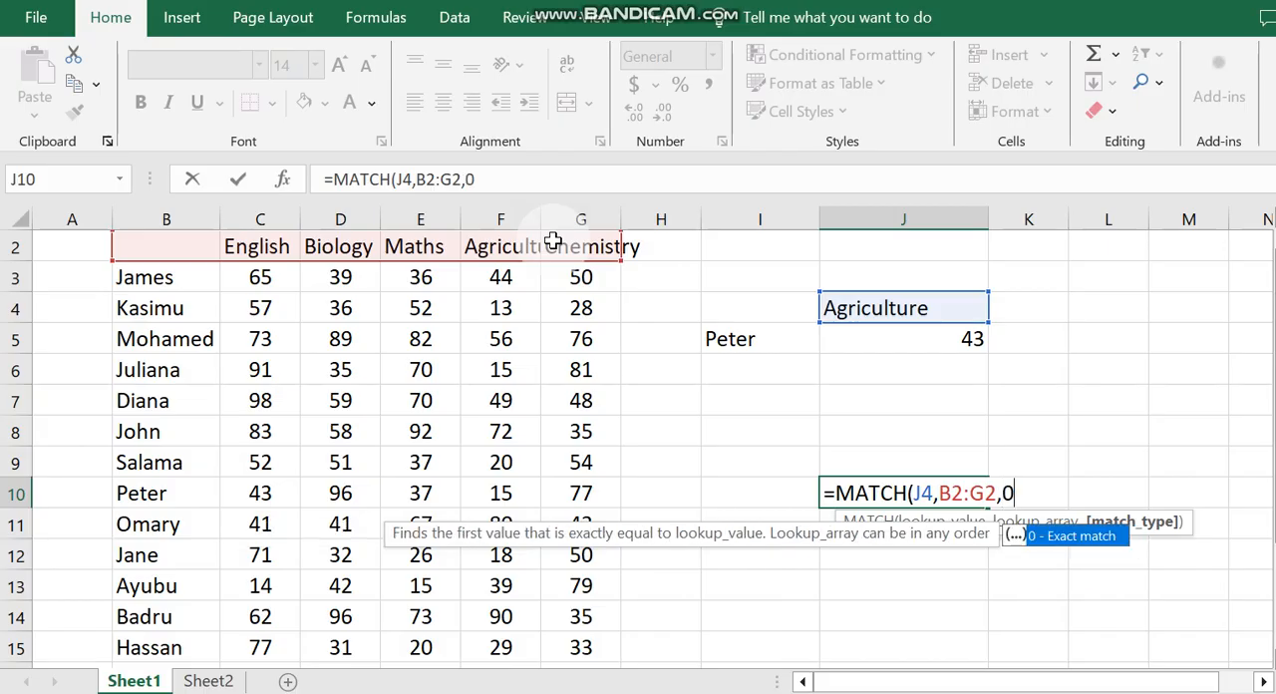
text())
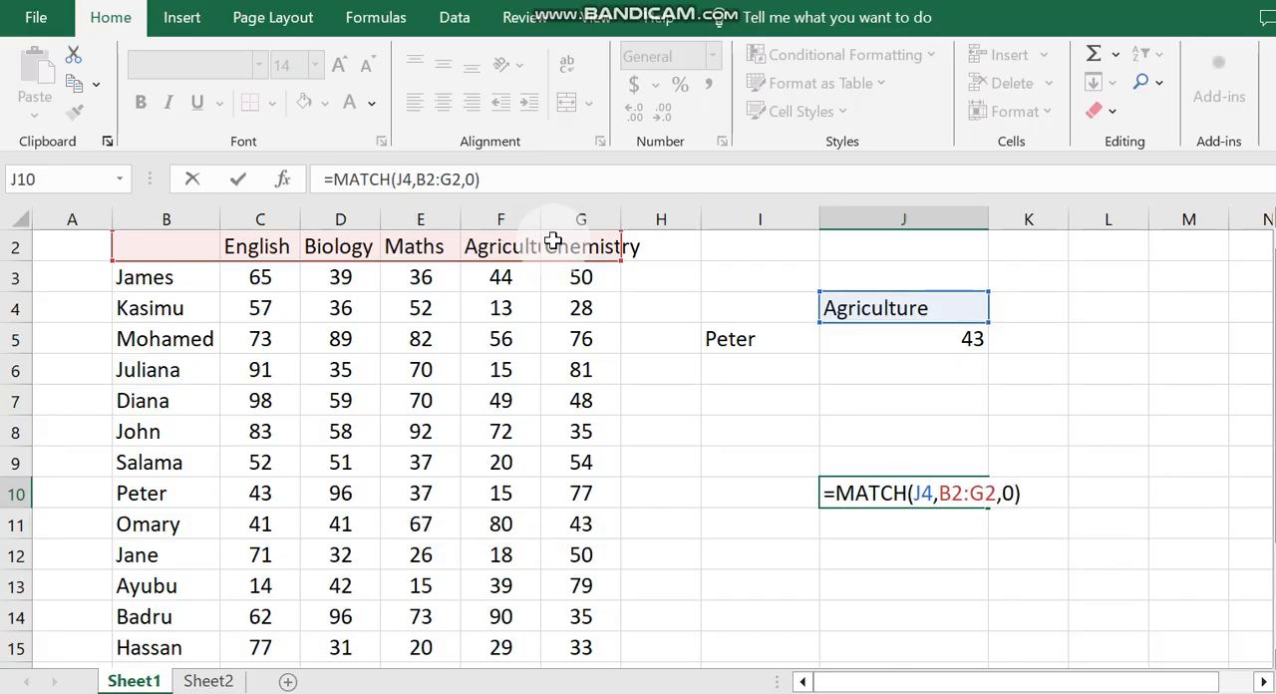
key(Return)
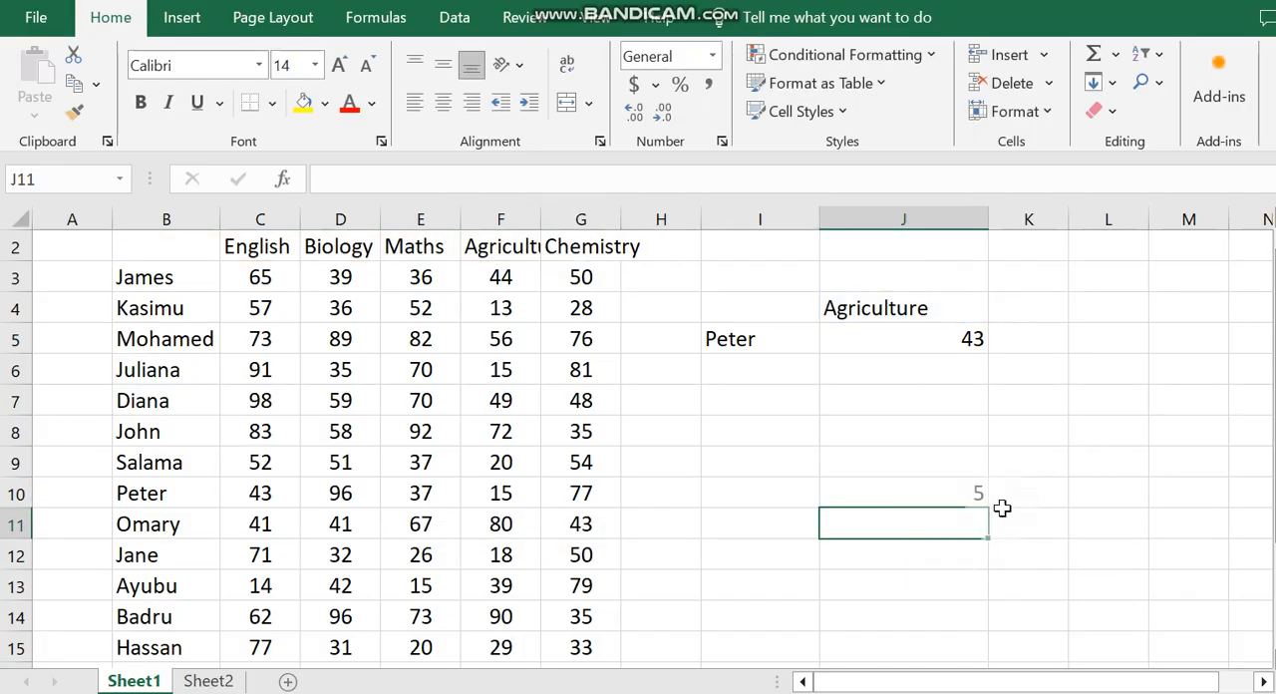
Step: Compare the MATCH result in J10 with the fixed column index argument inside the J5 VLOOKUP formula
click(978, 499)
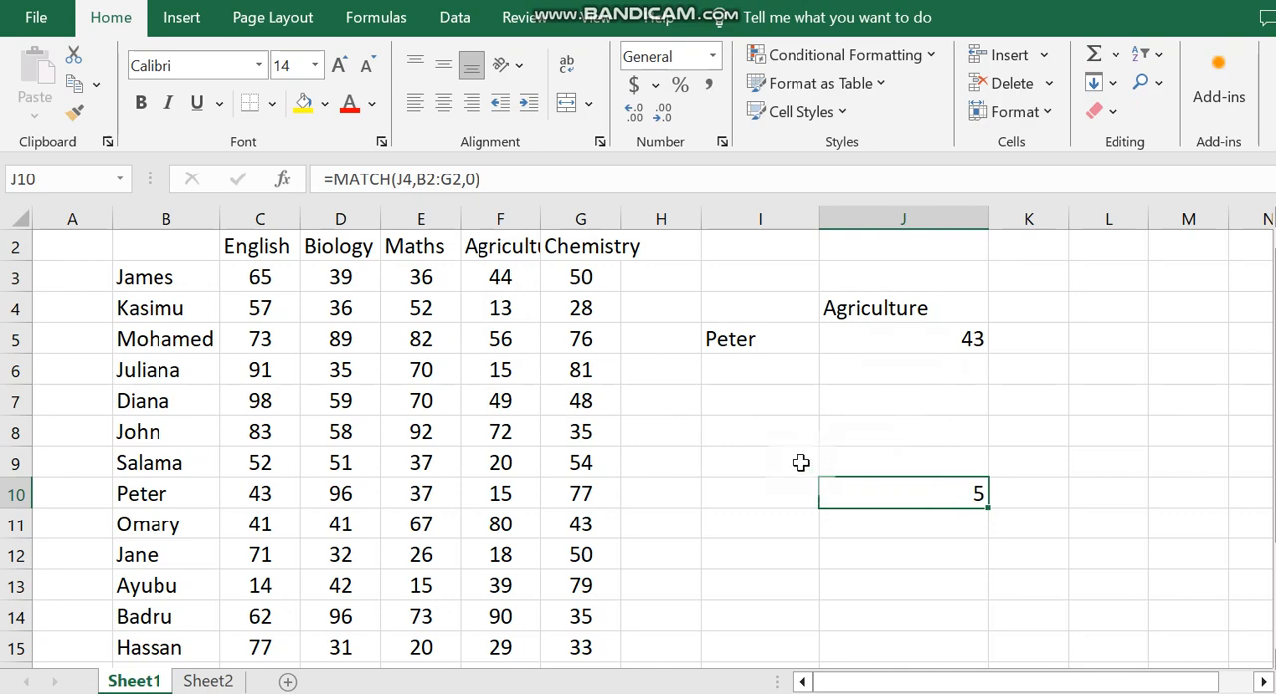
click(801, 462)
click(956, 493)
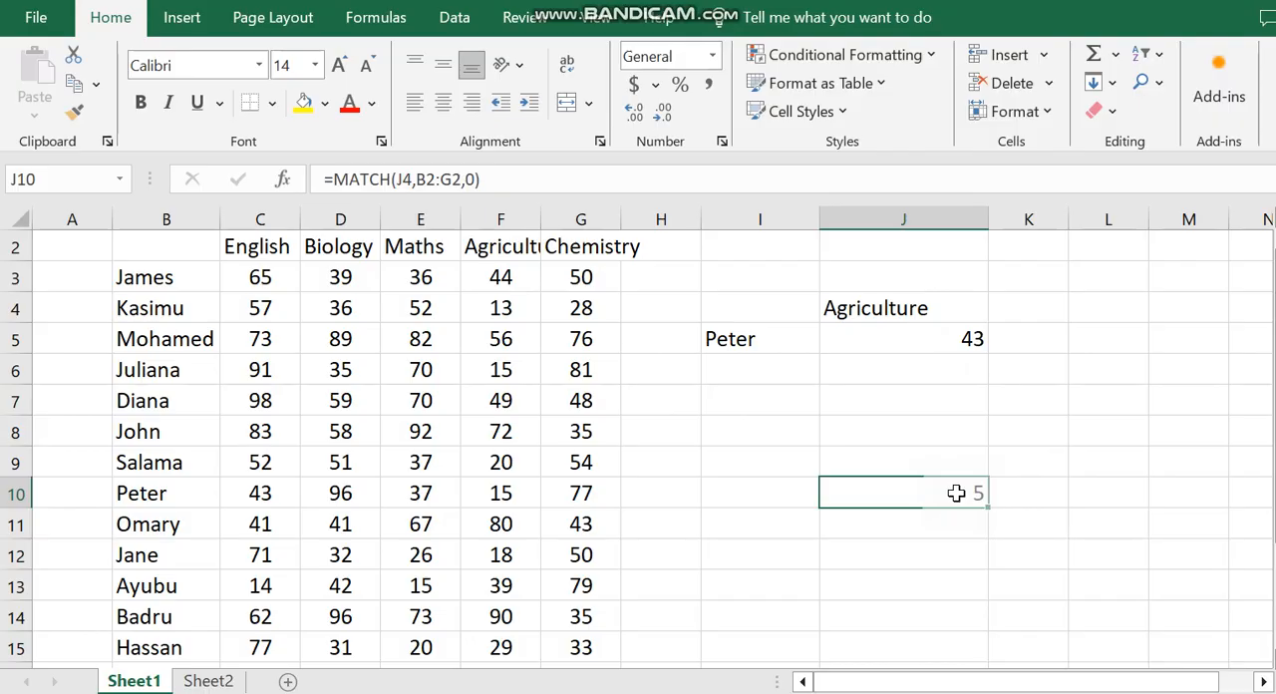
click(905, 343)
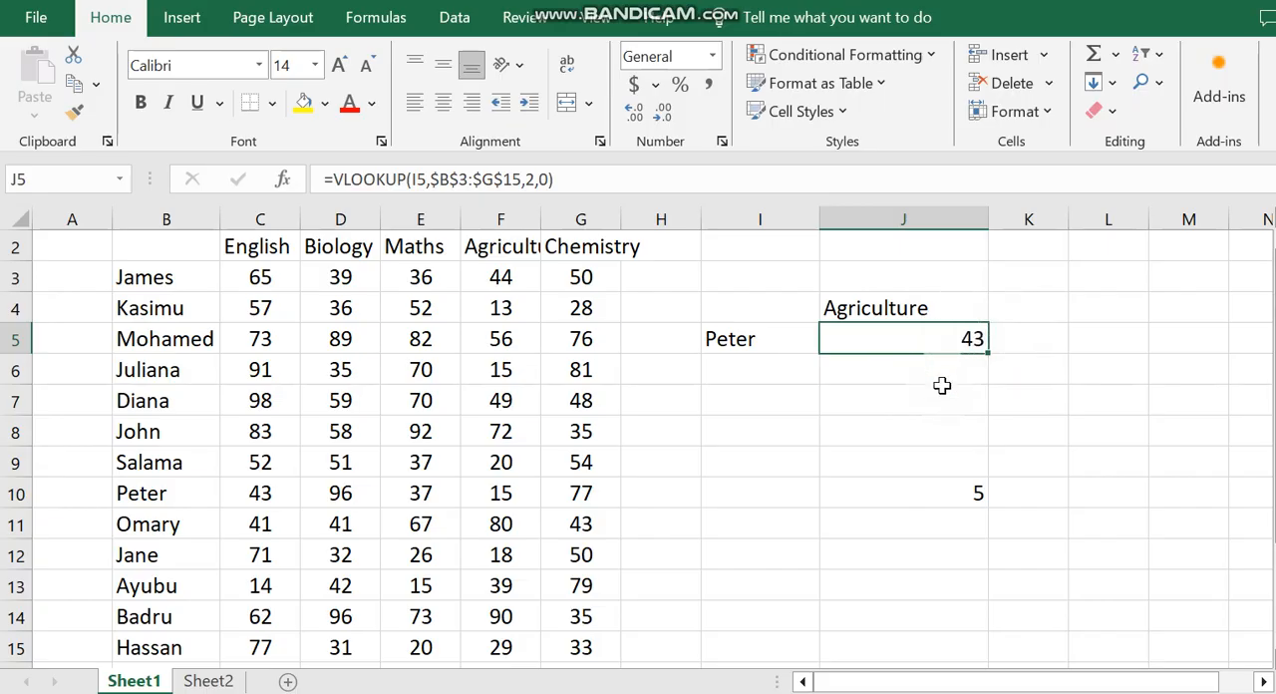
double_click(963, 338)
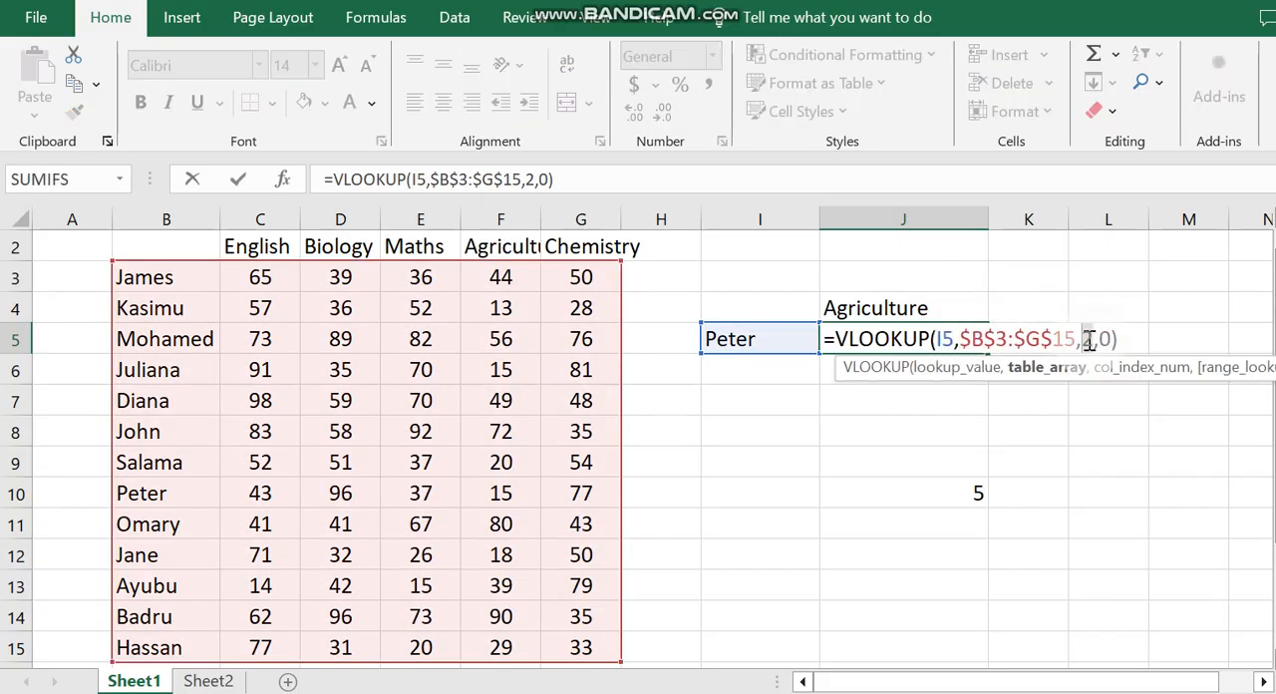
double_click(1089, 339)
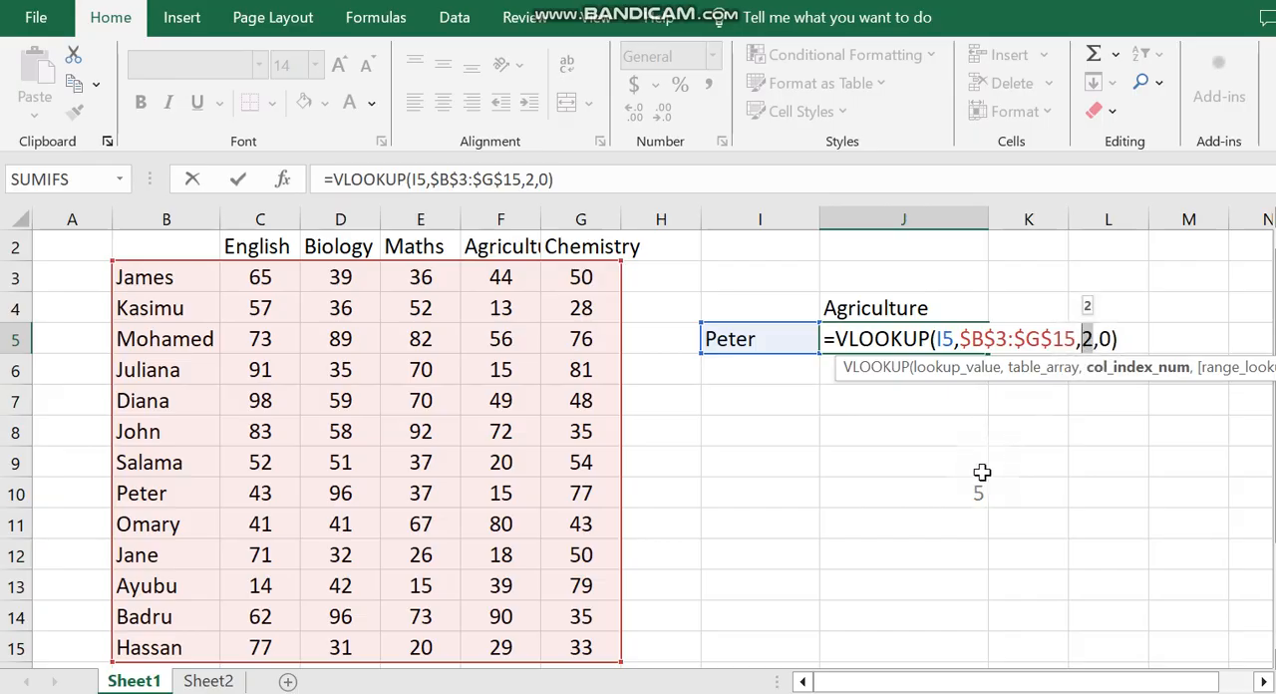
key(Return)
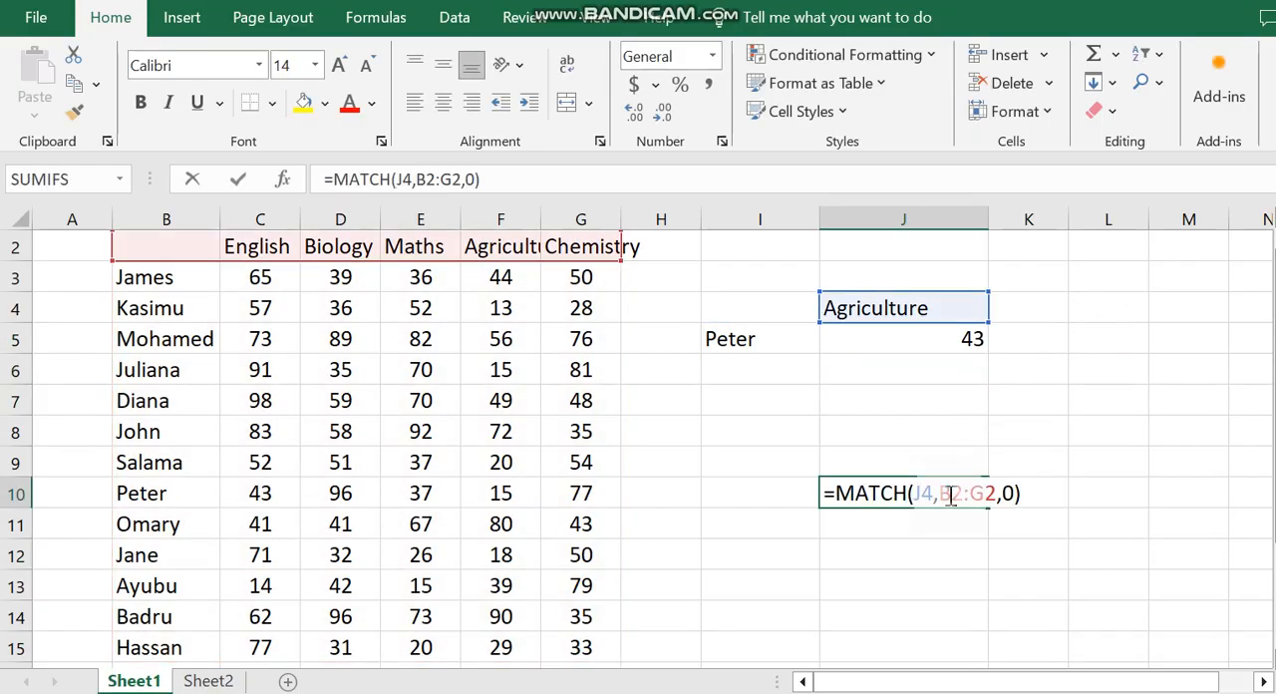
Step: Copy the expression MATCH(J4,B2:G2,0) from the J10 formula, leaving out the equals sign
click(975, 493)
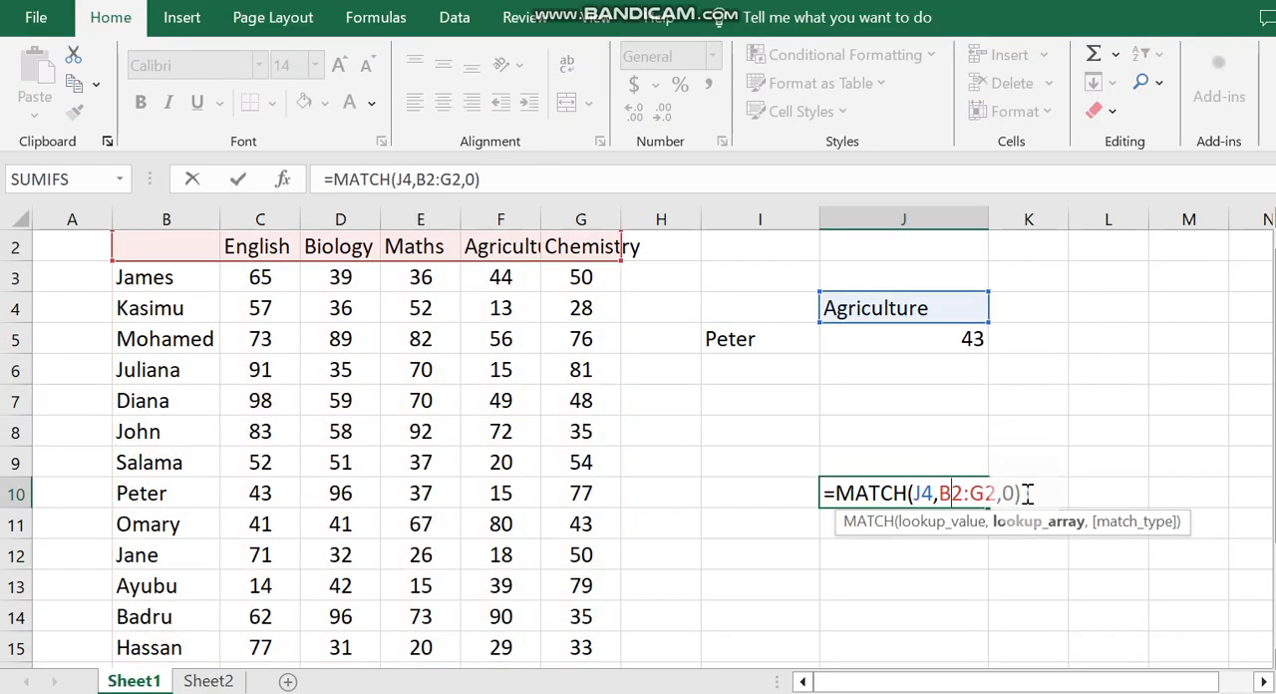
drag(1027, 493, 841, 493)
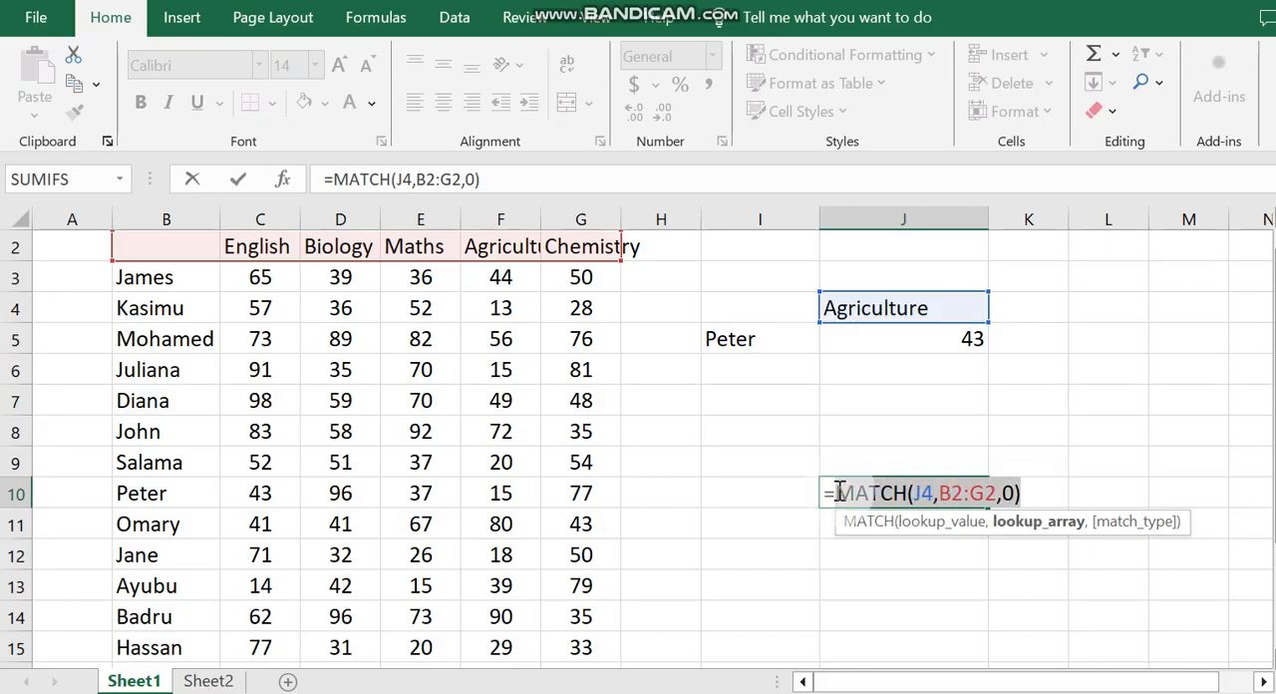
key(ctrl+c)
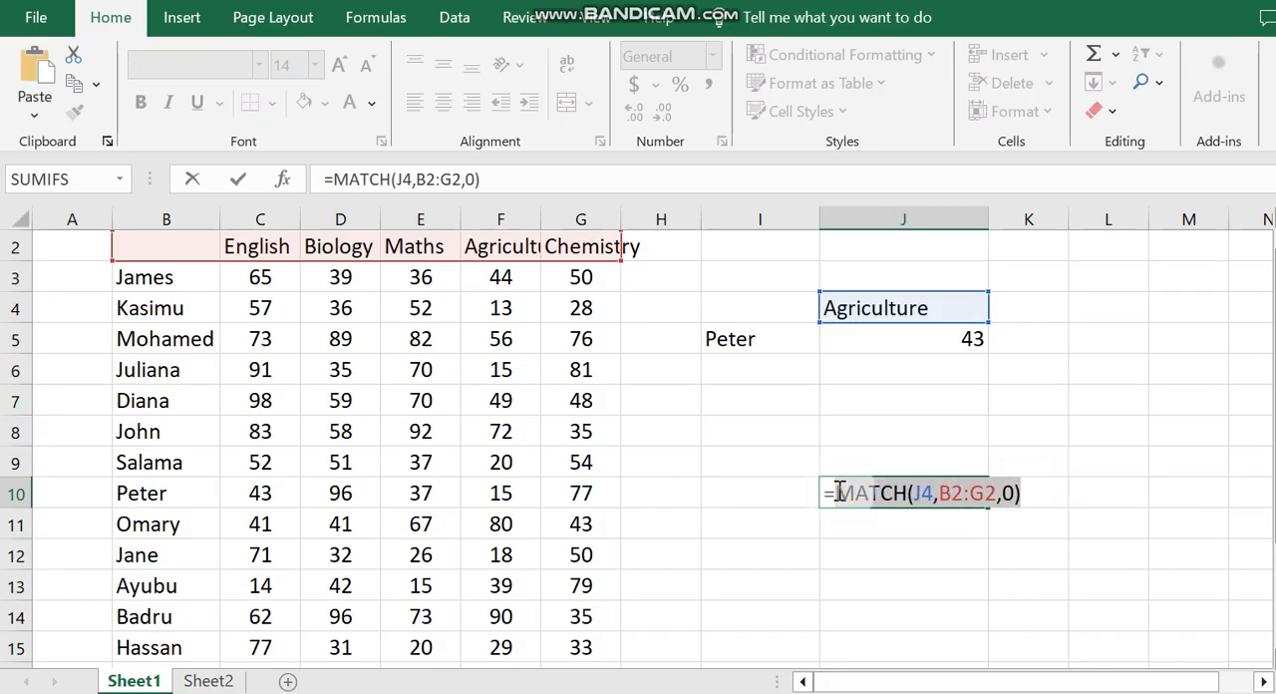
right_click(853, 490)
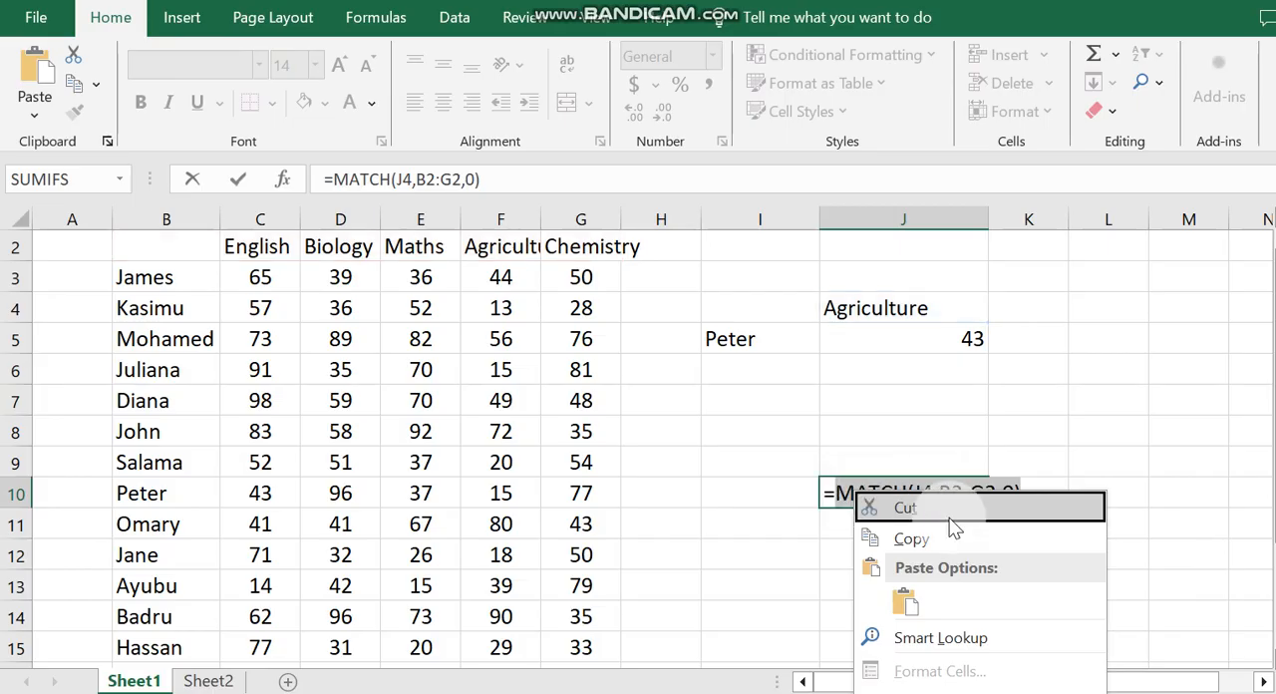
click(928, 542)
key(Return)
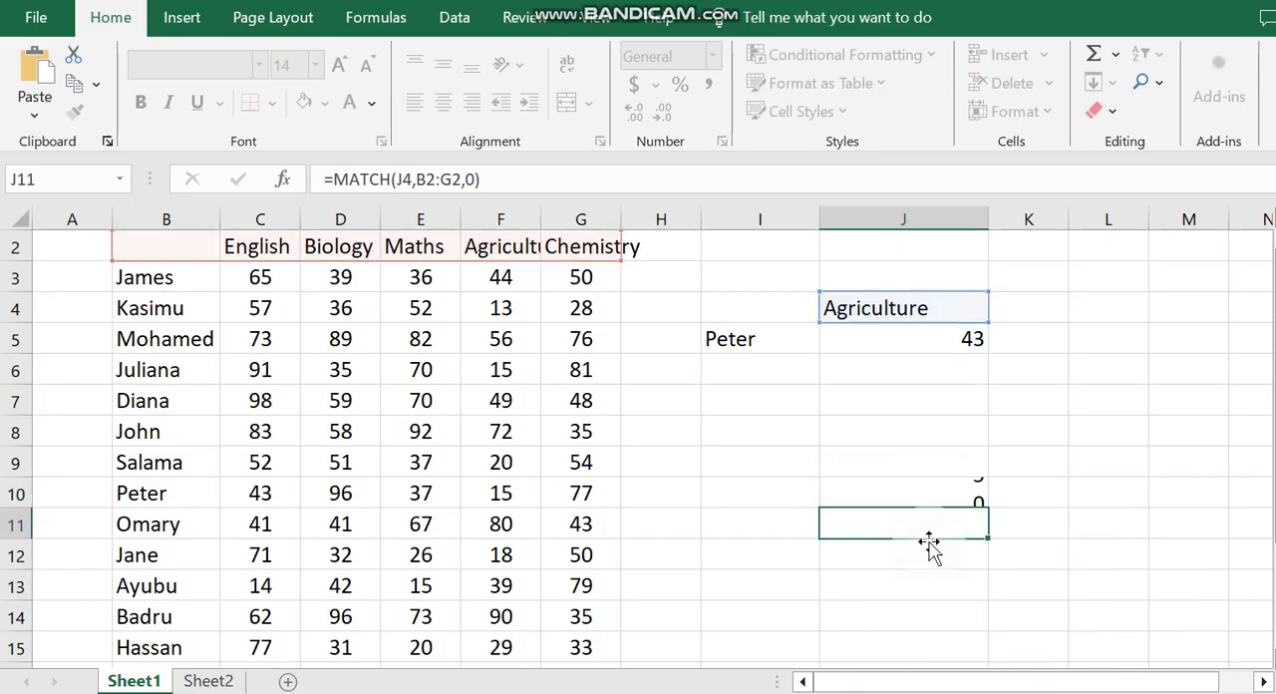
Step: Replace the column index 2 in the J5 VLOOKUP with the copied MATCH expression and check the result against the mark in F10
click(946, 339)
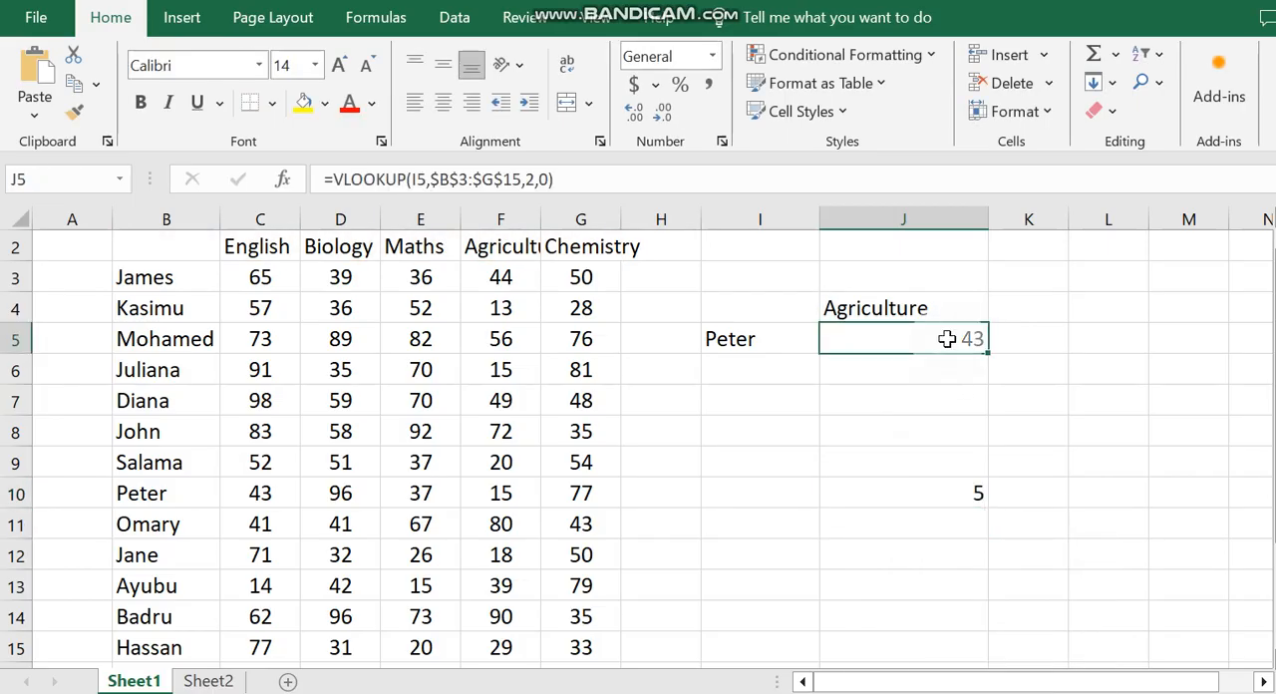
double_click(947, 339)
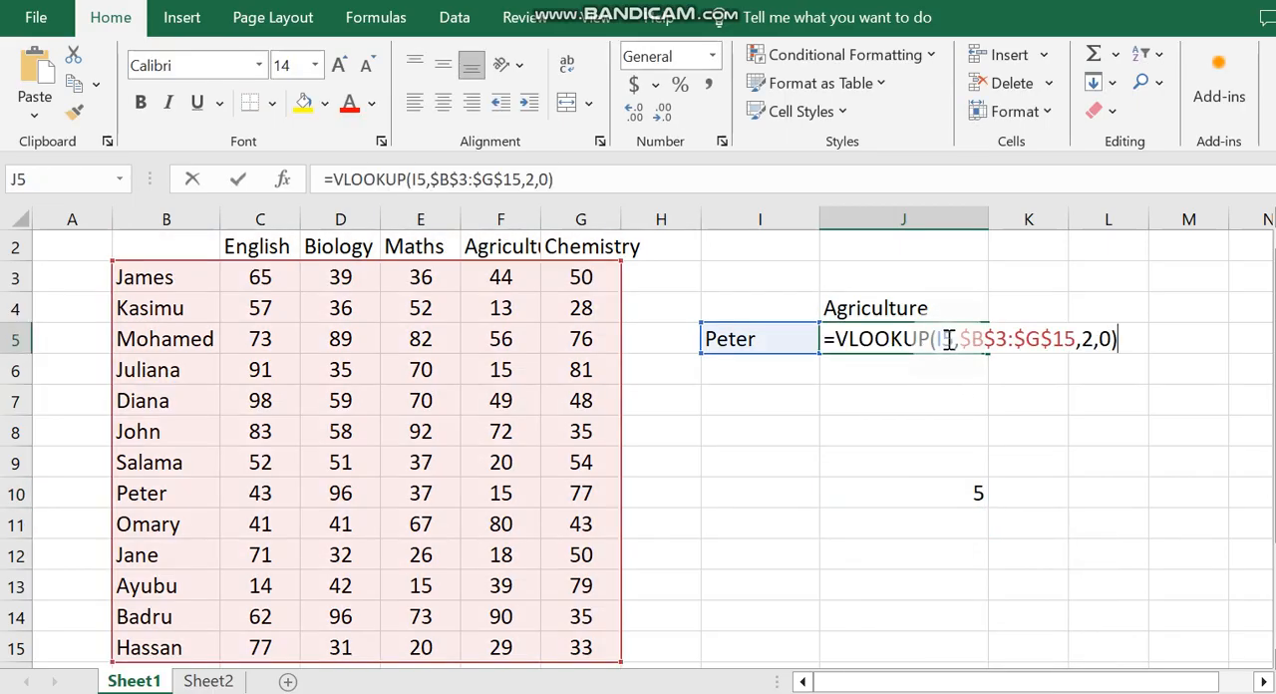
double_click(1090, 339)
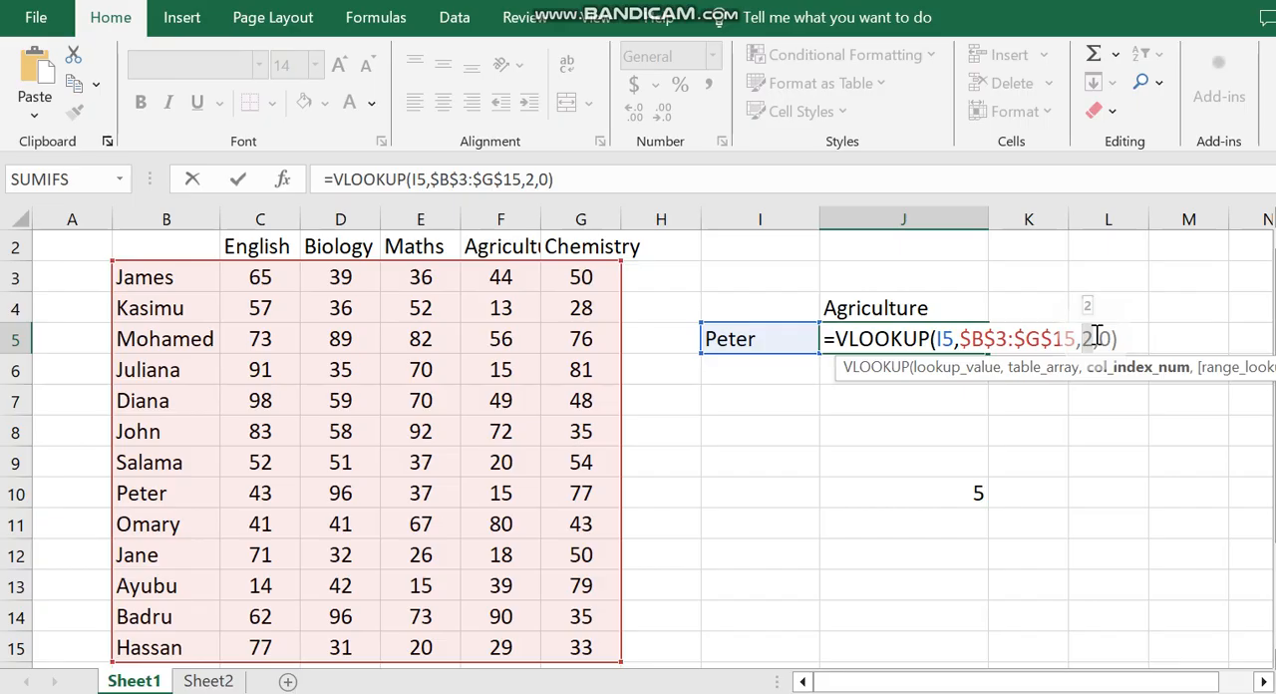
key(ctrl+v)
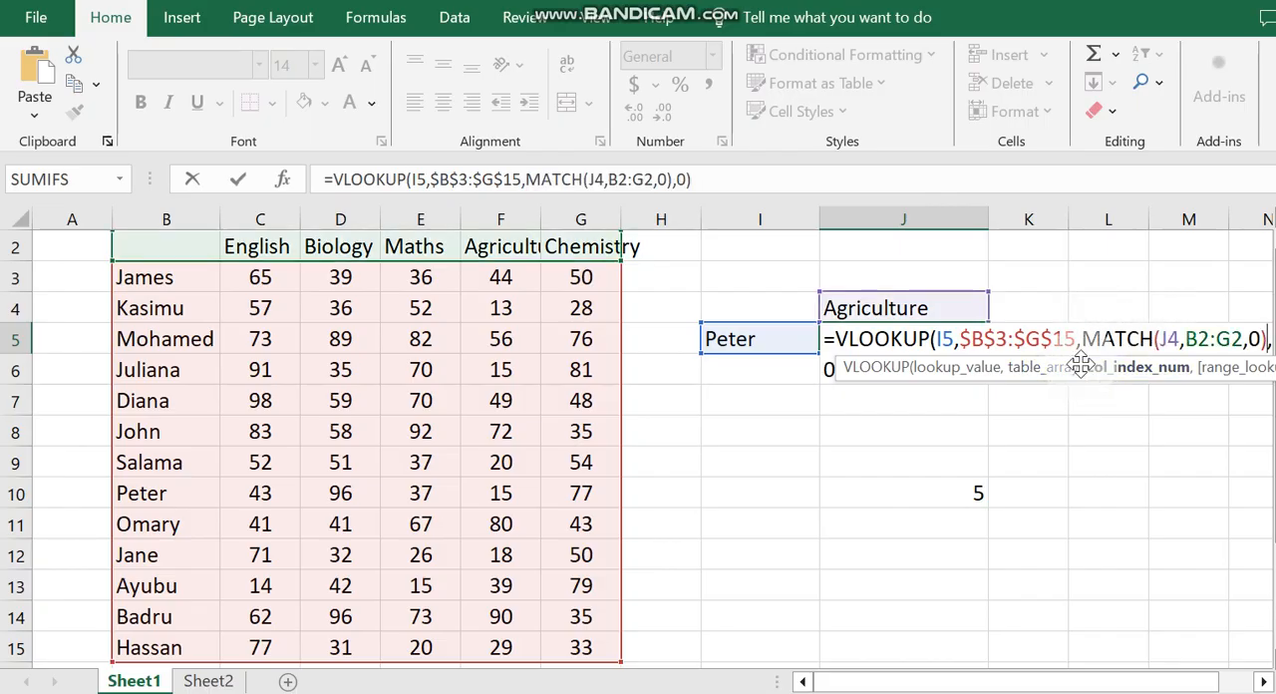
drag(1081, 359, 1066, 447)
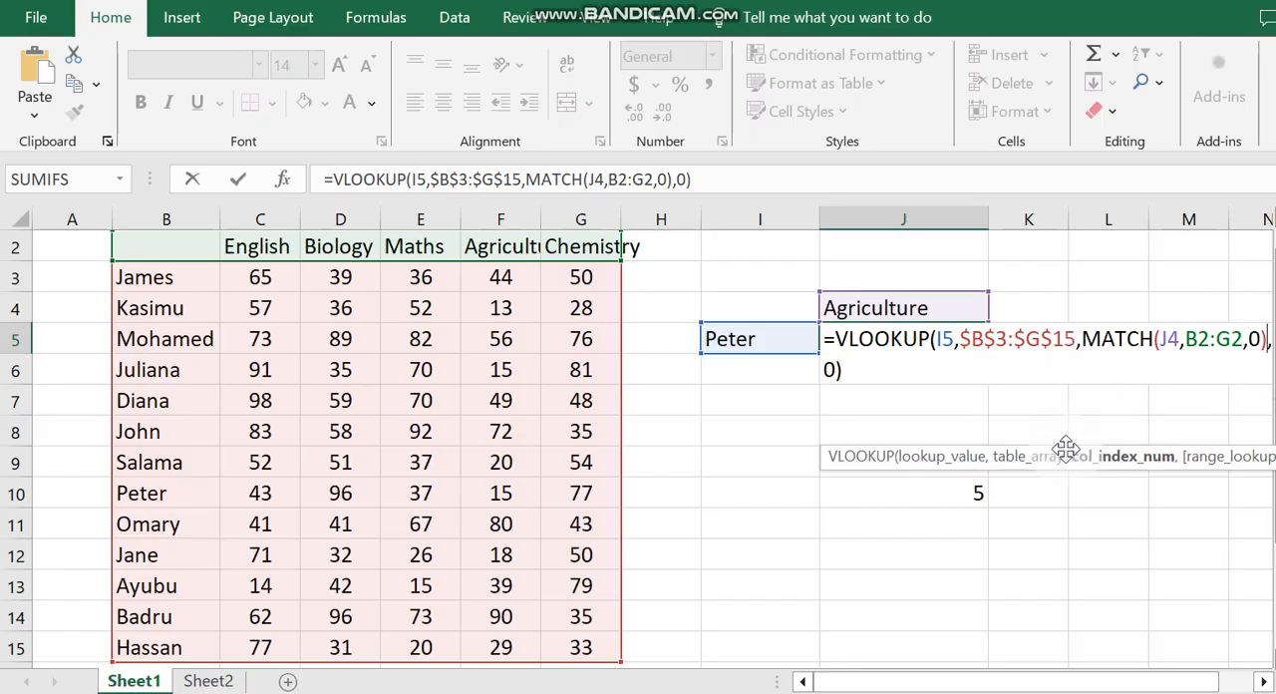
key(Return)
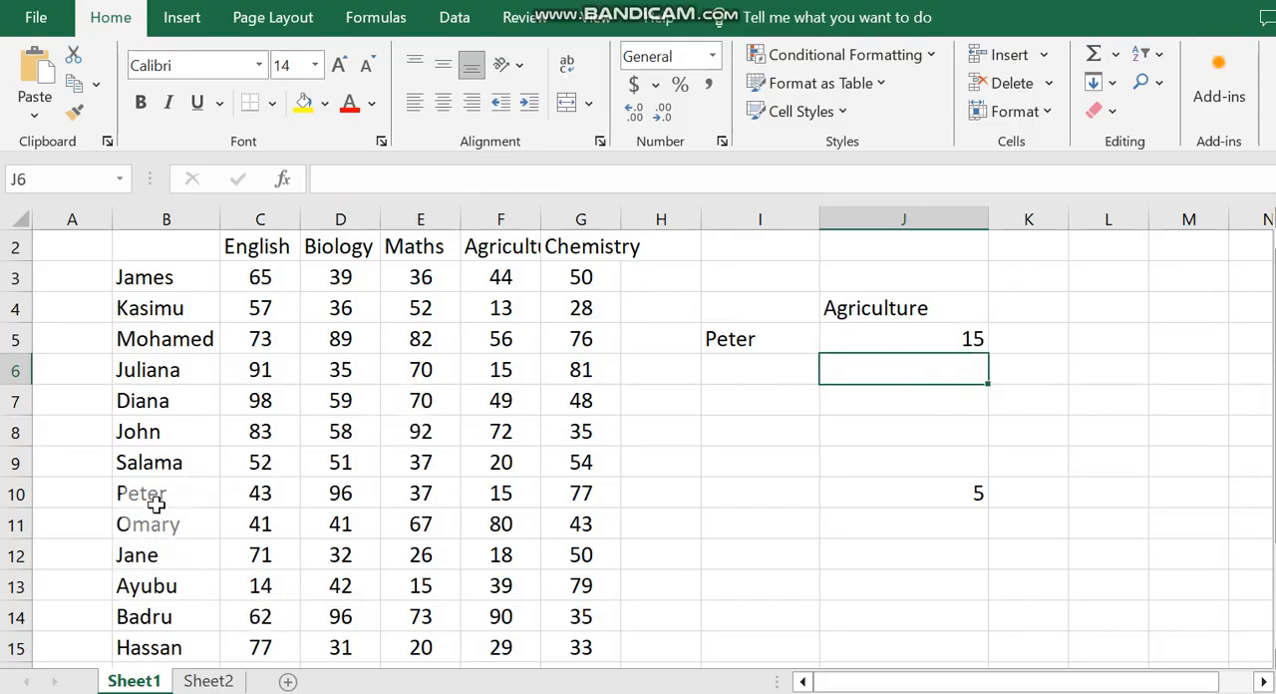
click(508, 489)
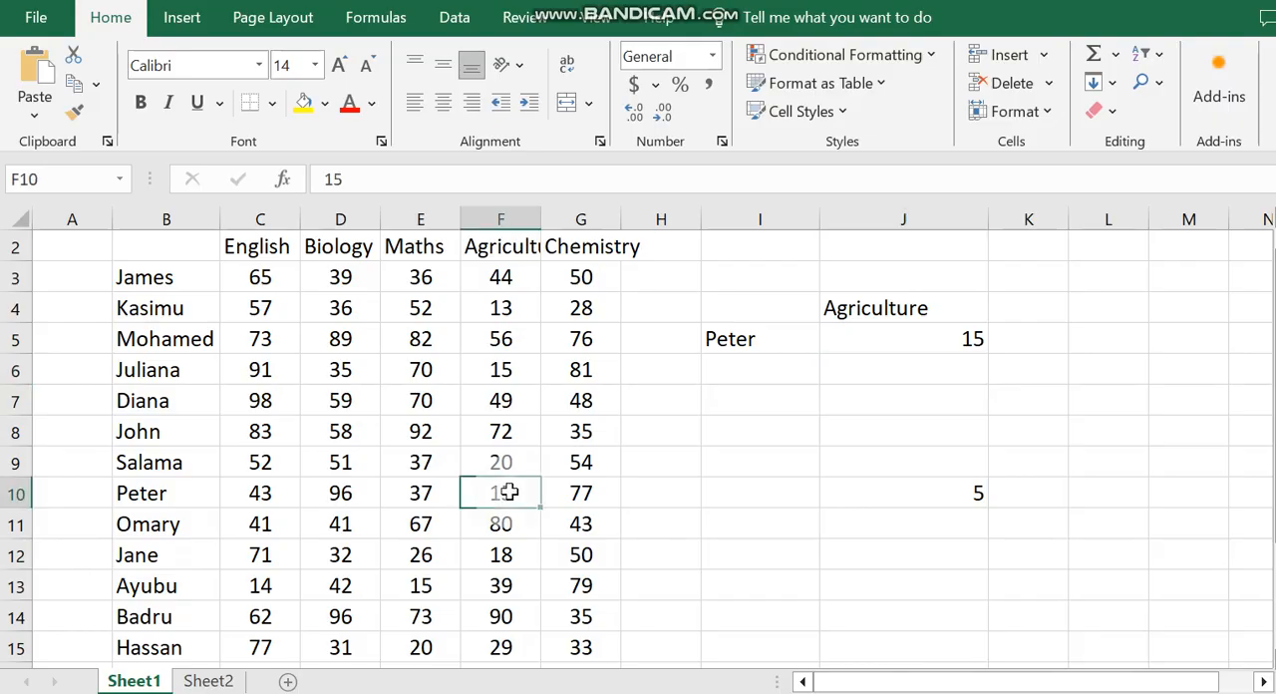
click(964, 342)
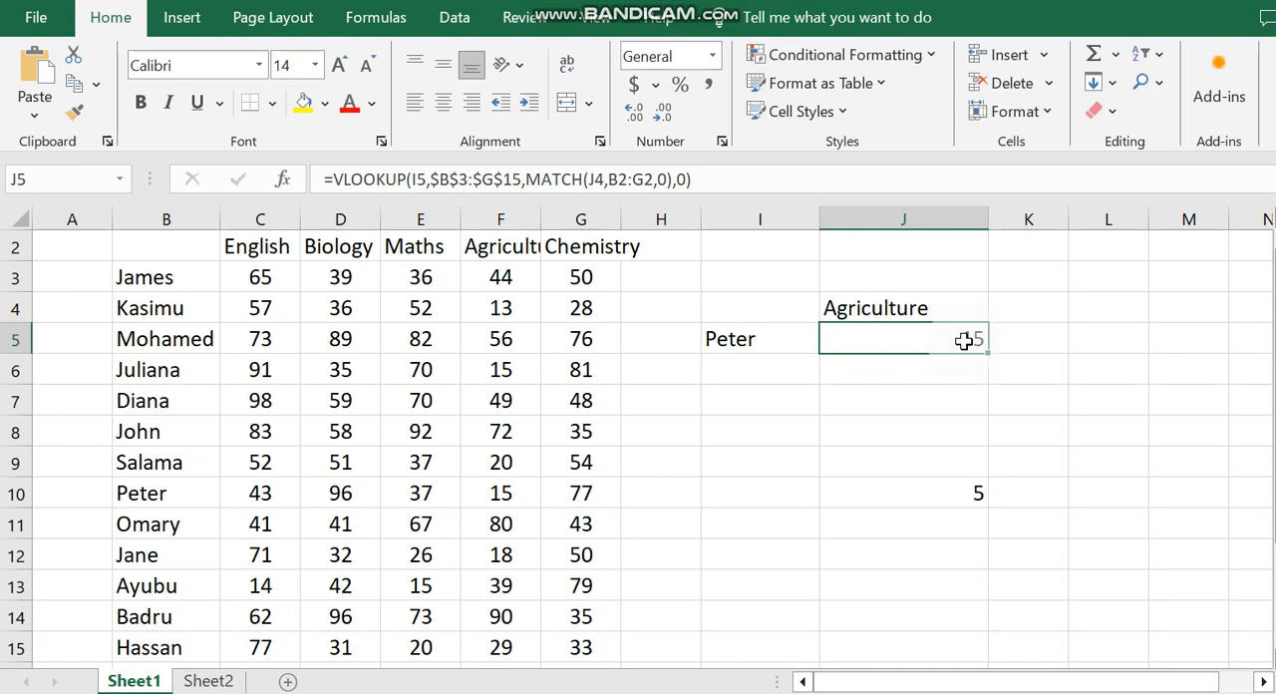
Step: Change the subject heading in J4 to Biology
click(878, 309)
text(bIOLOG)
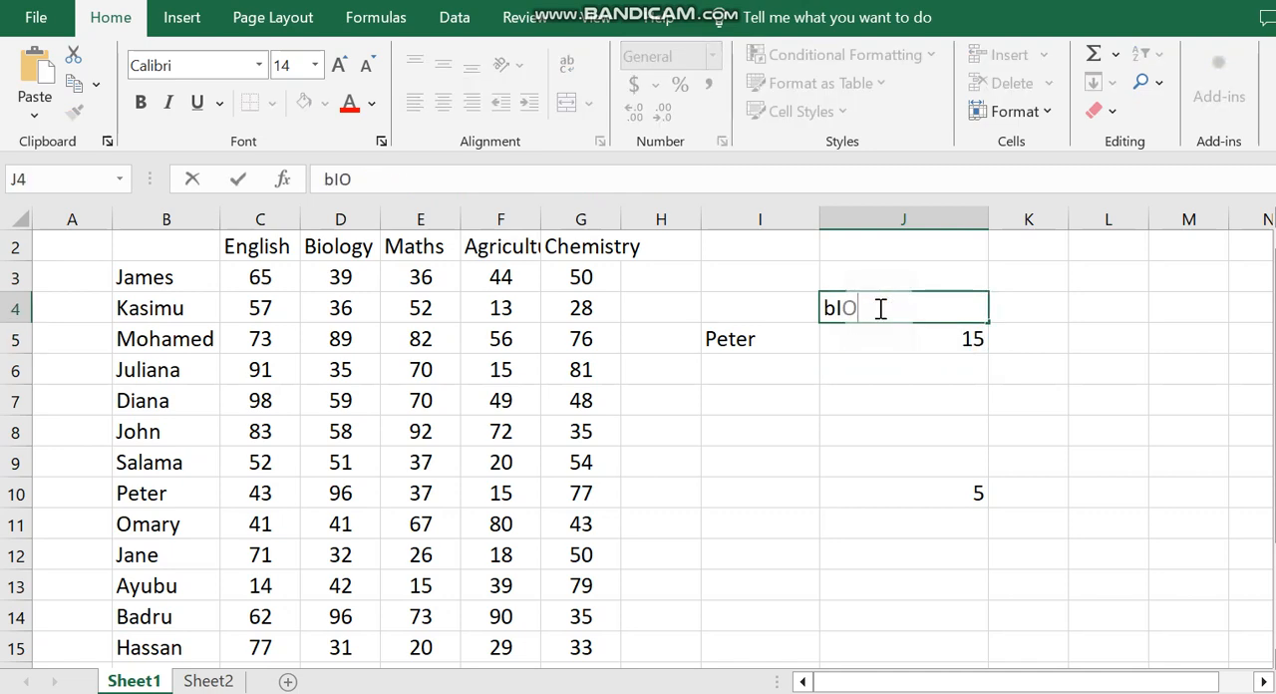
key(BackSpace)
key(BackSpace)
key(BackSpace)
key(BackSpace)
key(BackSpace)
key(BackSpace)
key(BackSpace)
text(Biology)
click(1169, 454)
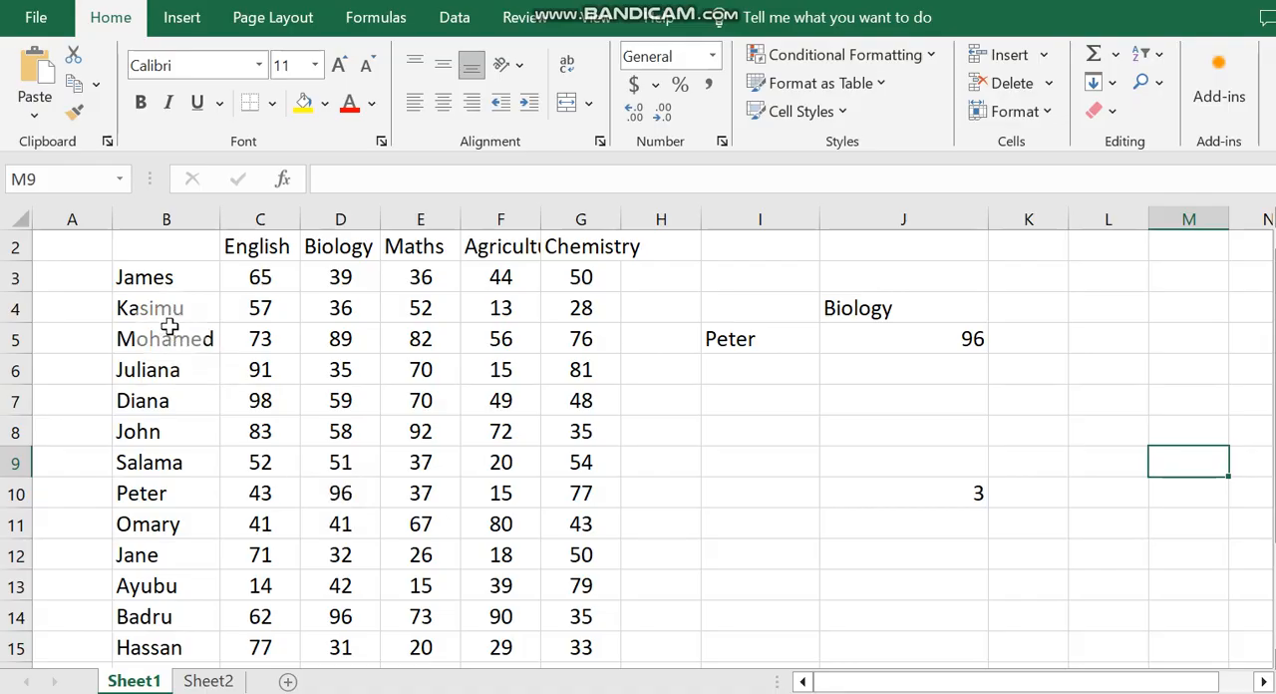
Step: Replace the student name in I5 with the one in B4 and check the J5 result against the mark in D4
click(760, 338)
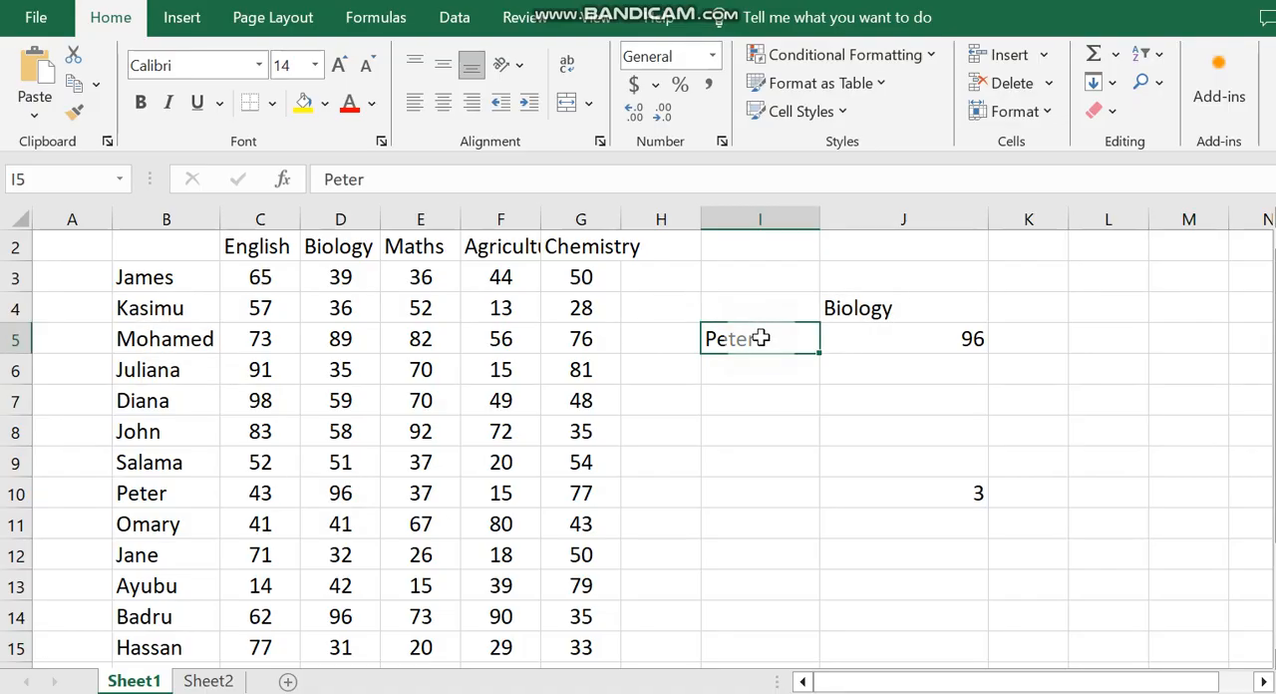
text(Kasim)
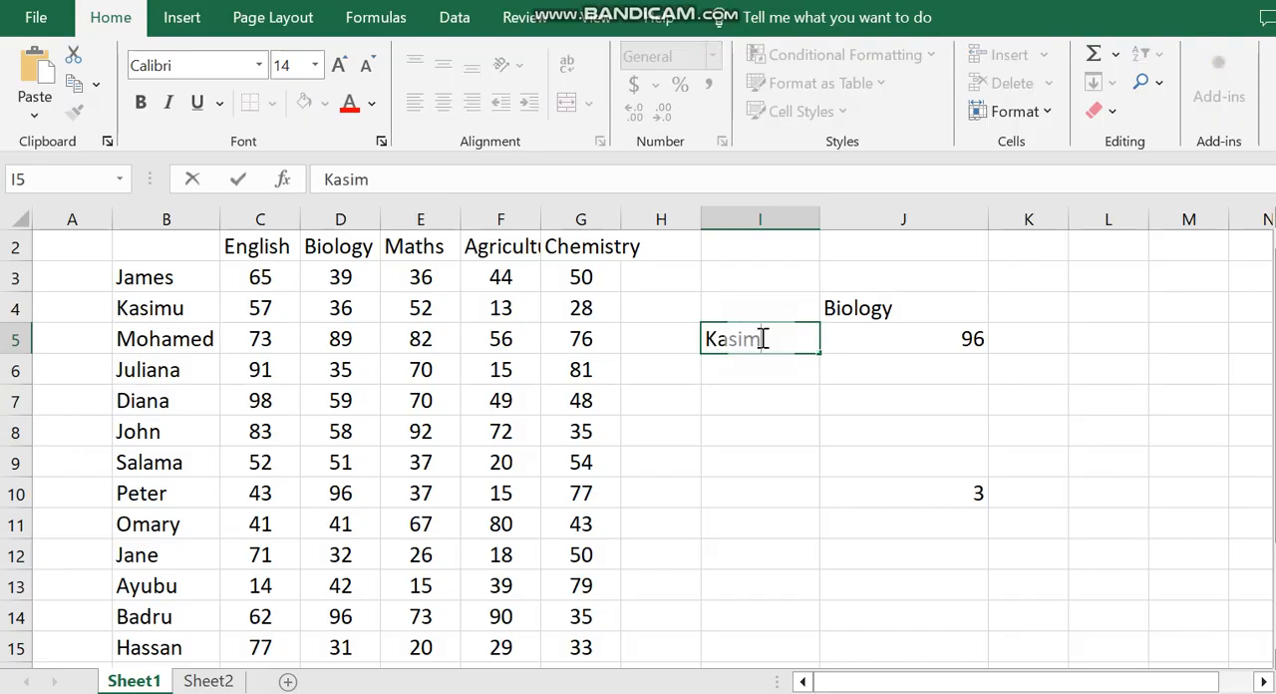
text(uu)
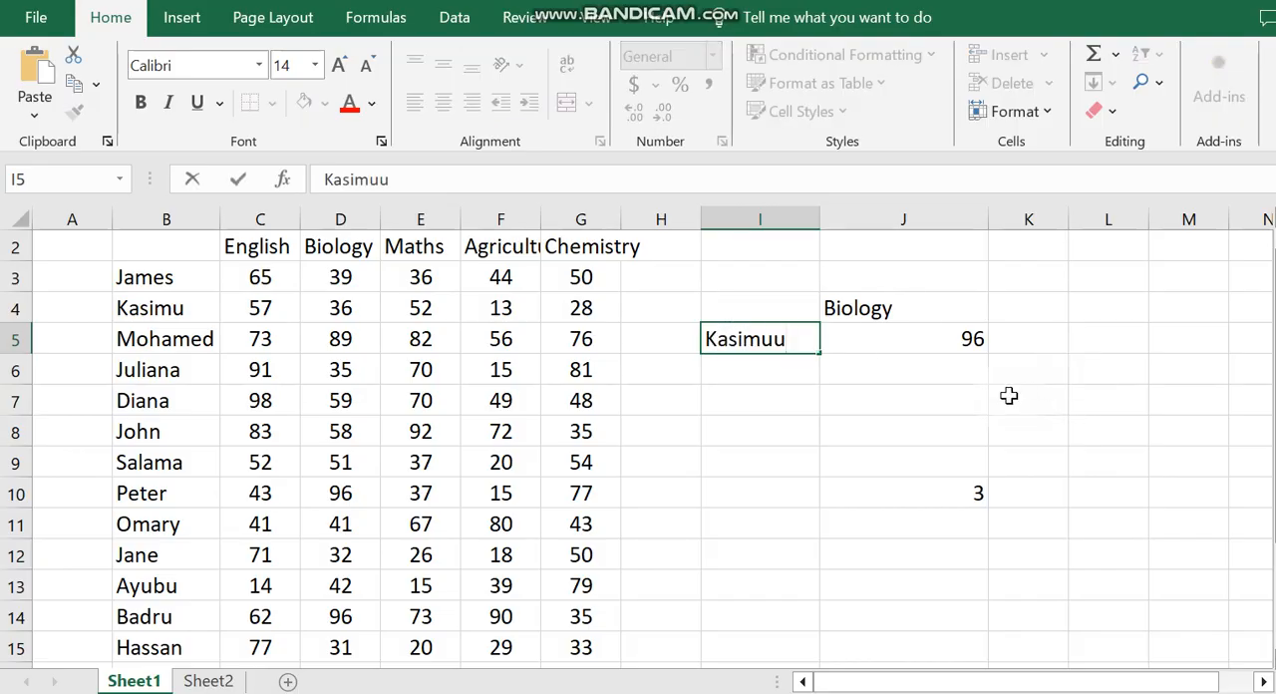
key(BackSpace)
click(1147, 513)
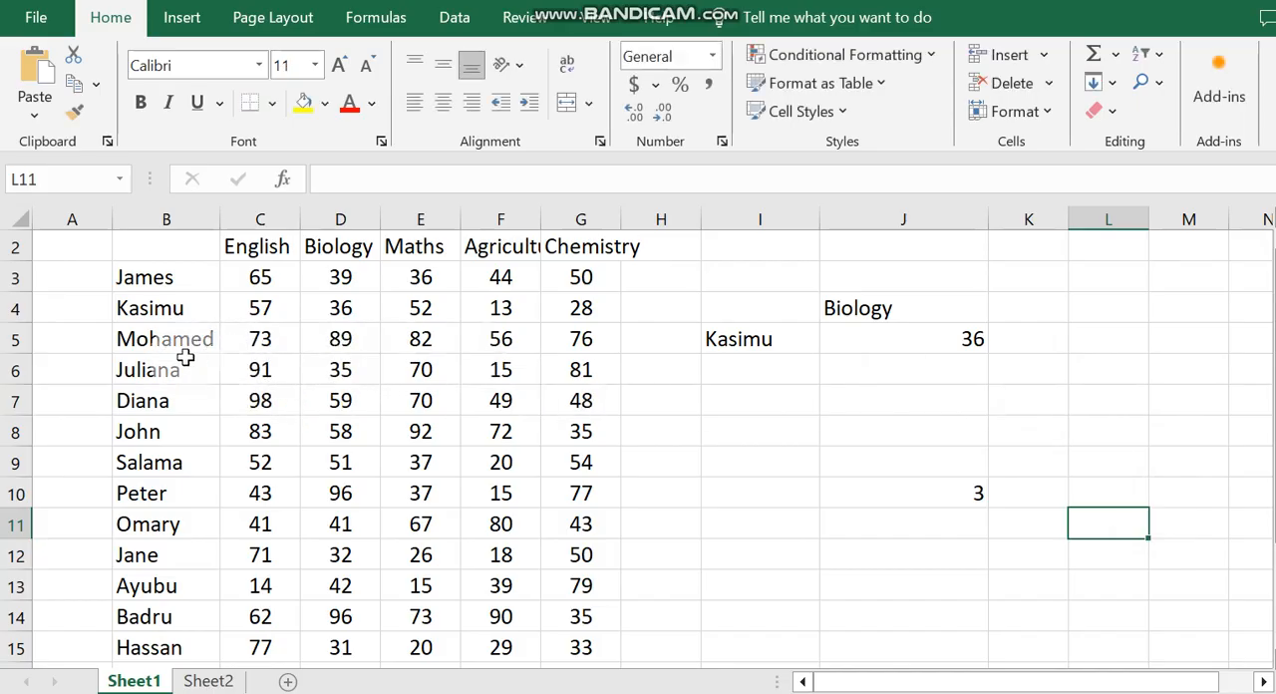
click(357, 311)
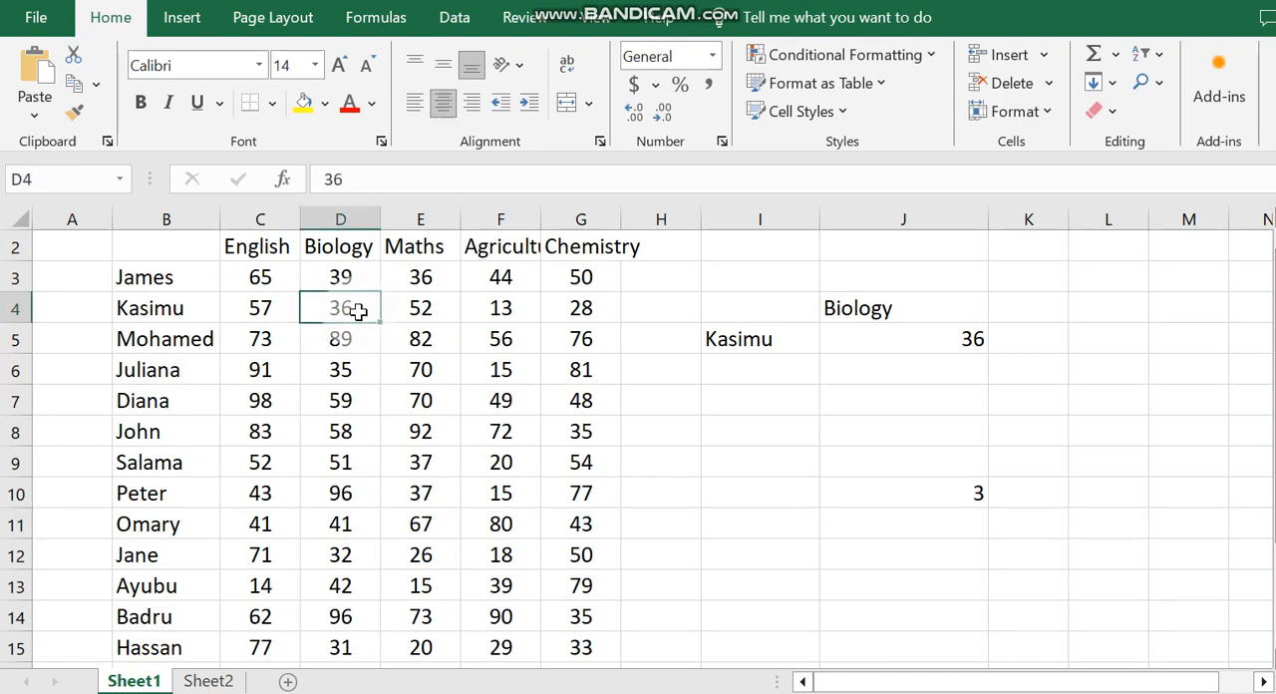
click(921, 338)
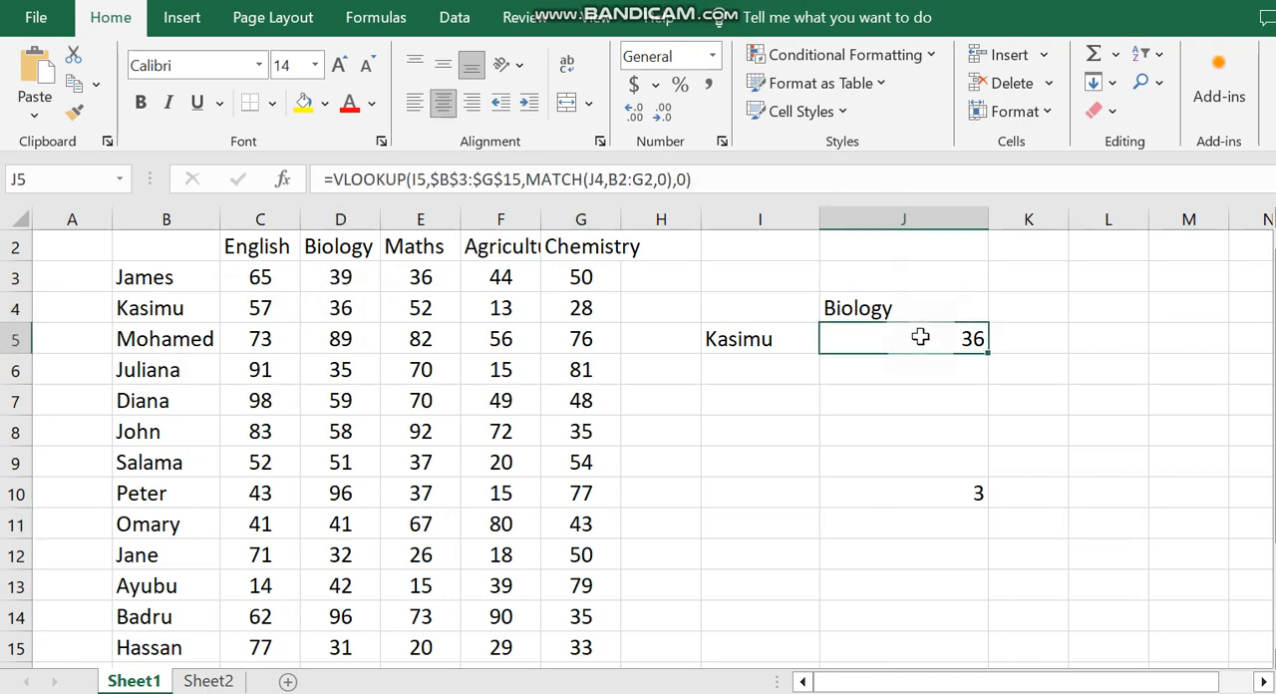
Step: Clear the standalone MATCH formula in J10 and begin a VLOOKUP in J7 with I5 as the lookup value
click(976, 497)
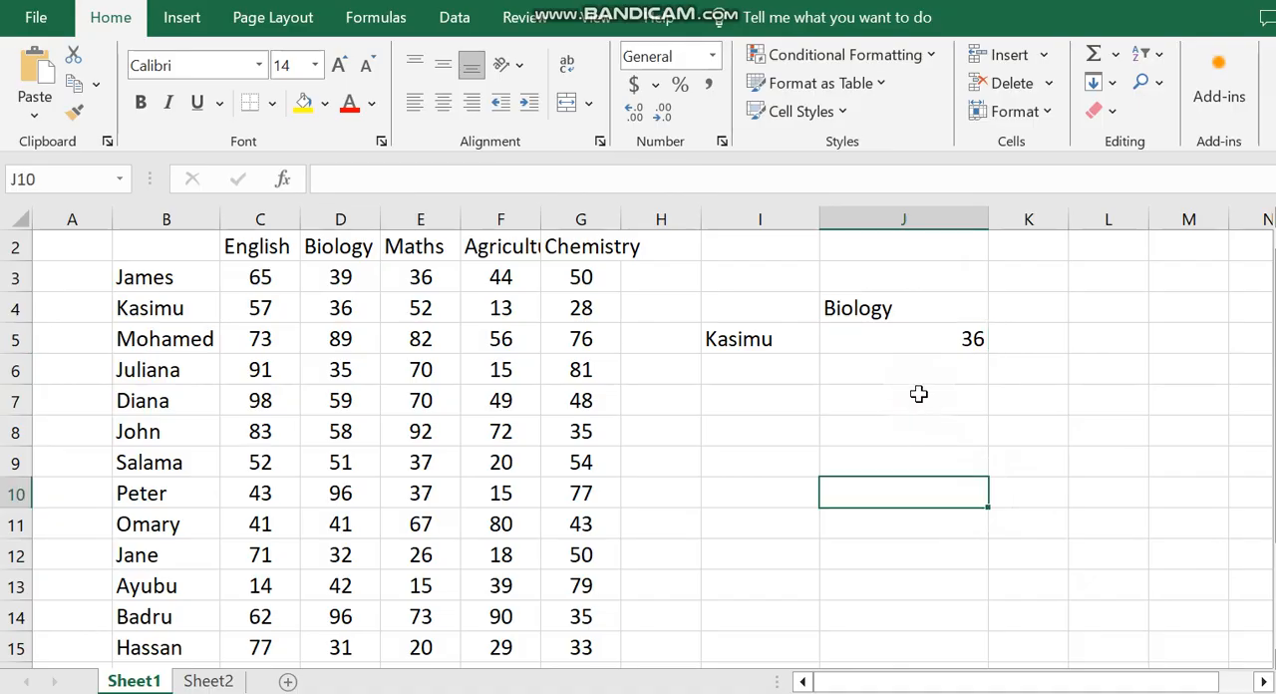
click(877, 397)
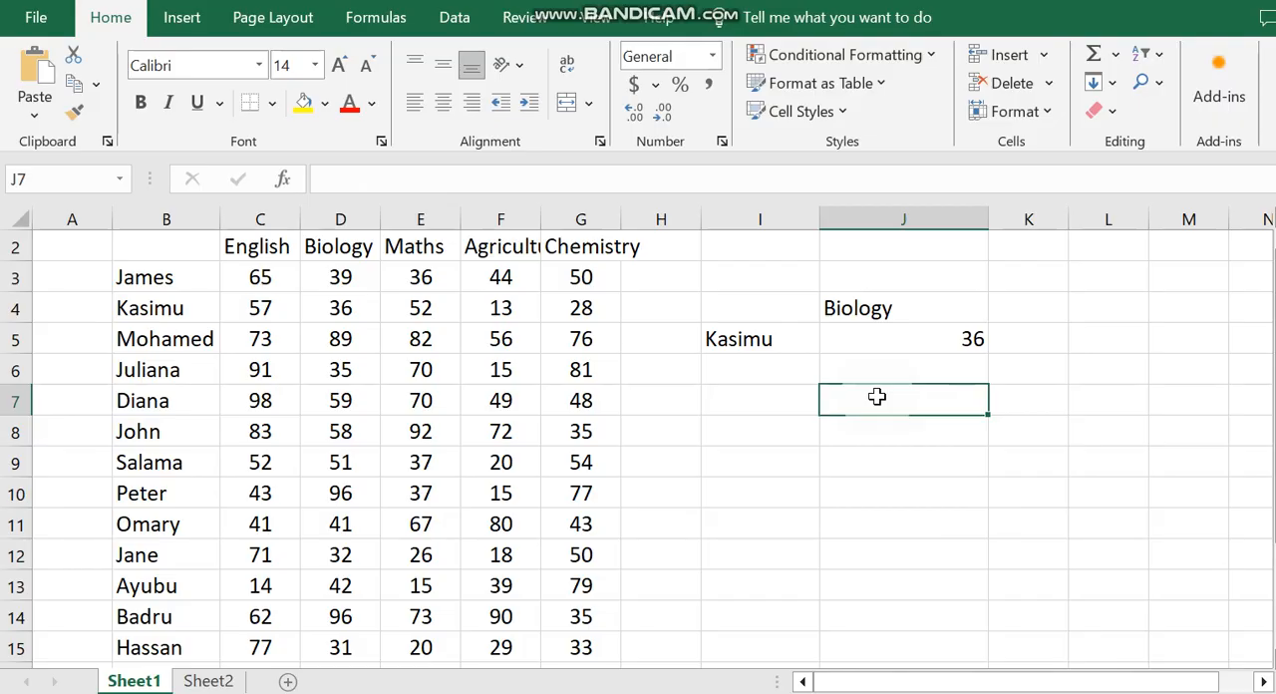
text(=vlokkup)
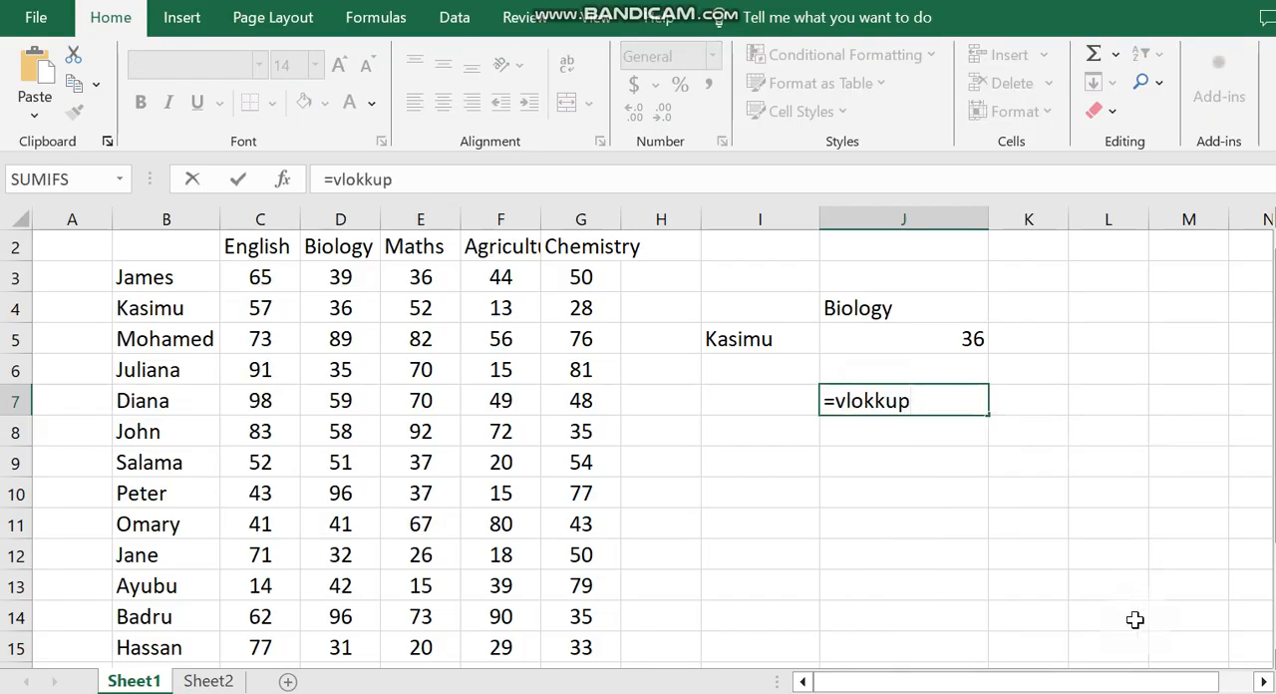
key(BackSpace)
key(BackSpace)
key(BackSpace)
key(BackSpace)
key(BackSpace)
text(okup()
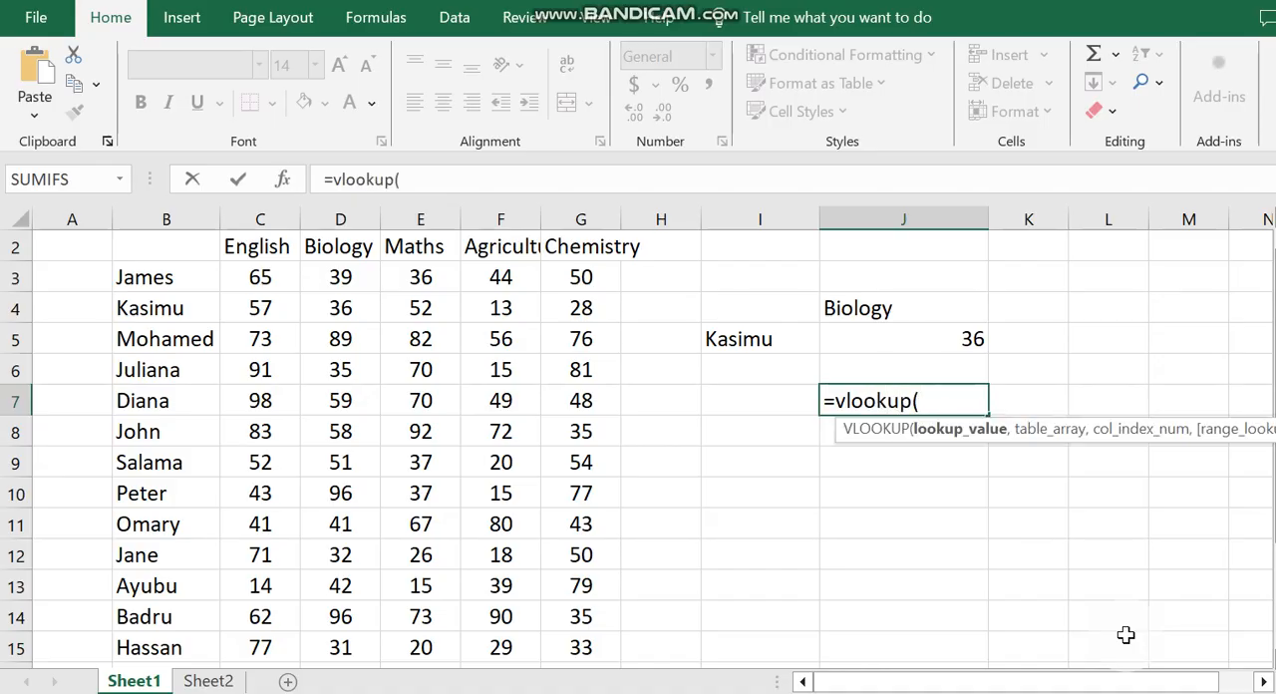
click(769, 337)
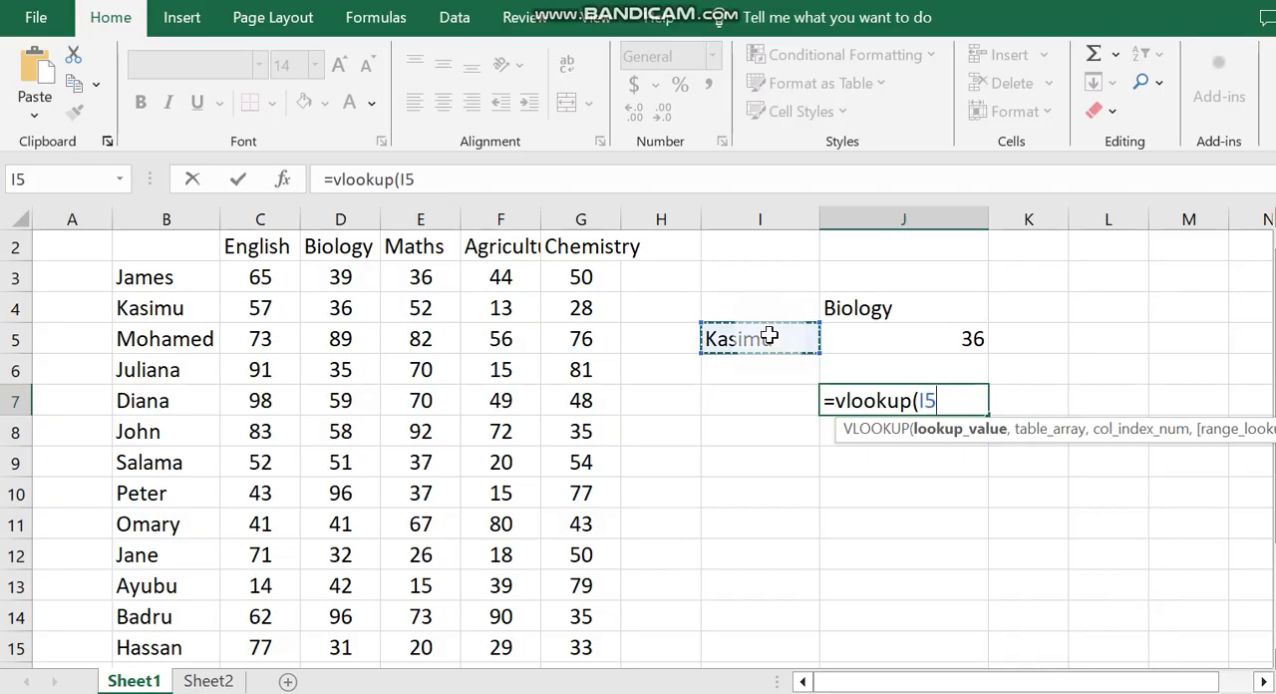
text(,)
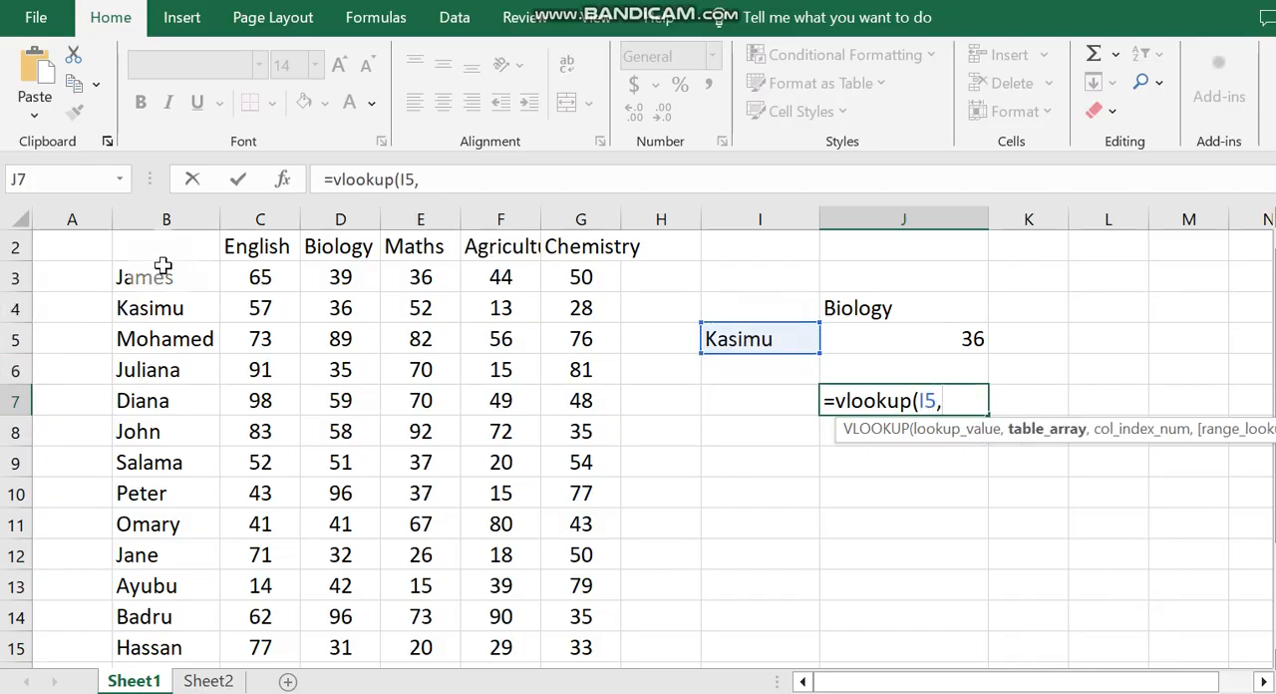
Step: Set the table array of the J7 VLOOKUP to the marks range B3:G15 as the absolute reference $B$3:$G$15
drag(149, 277, 581, 643)
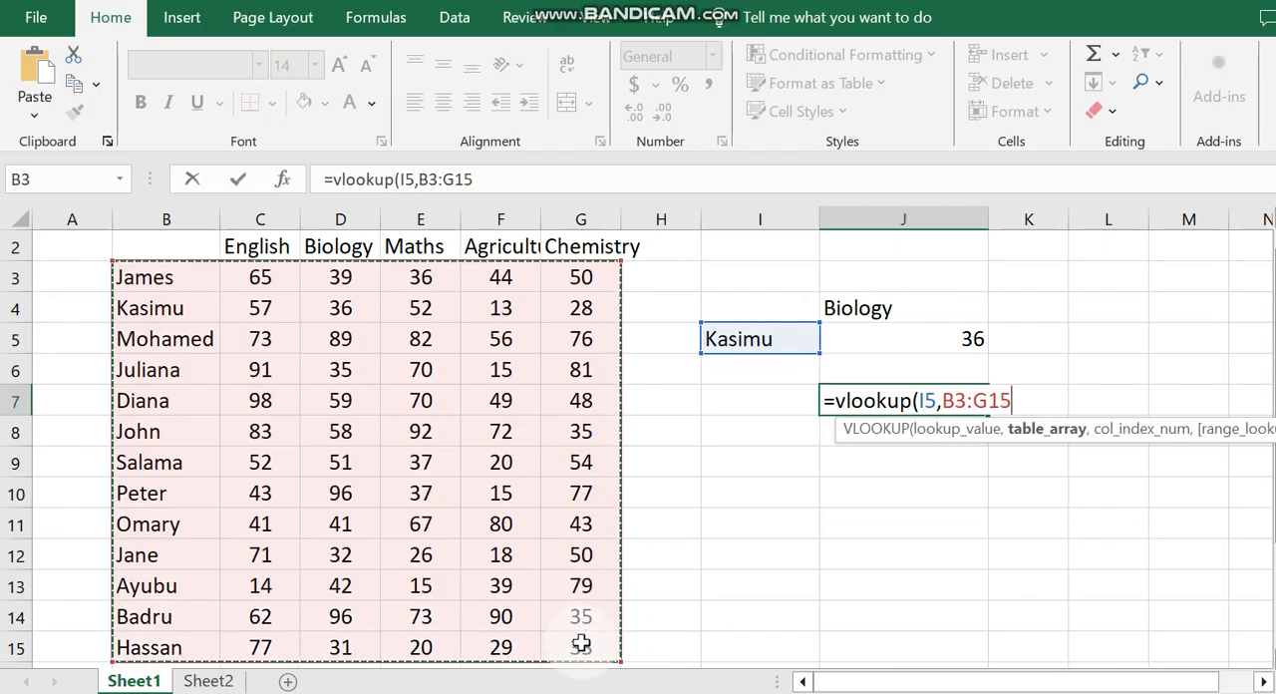
key(F4)
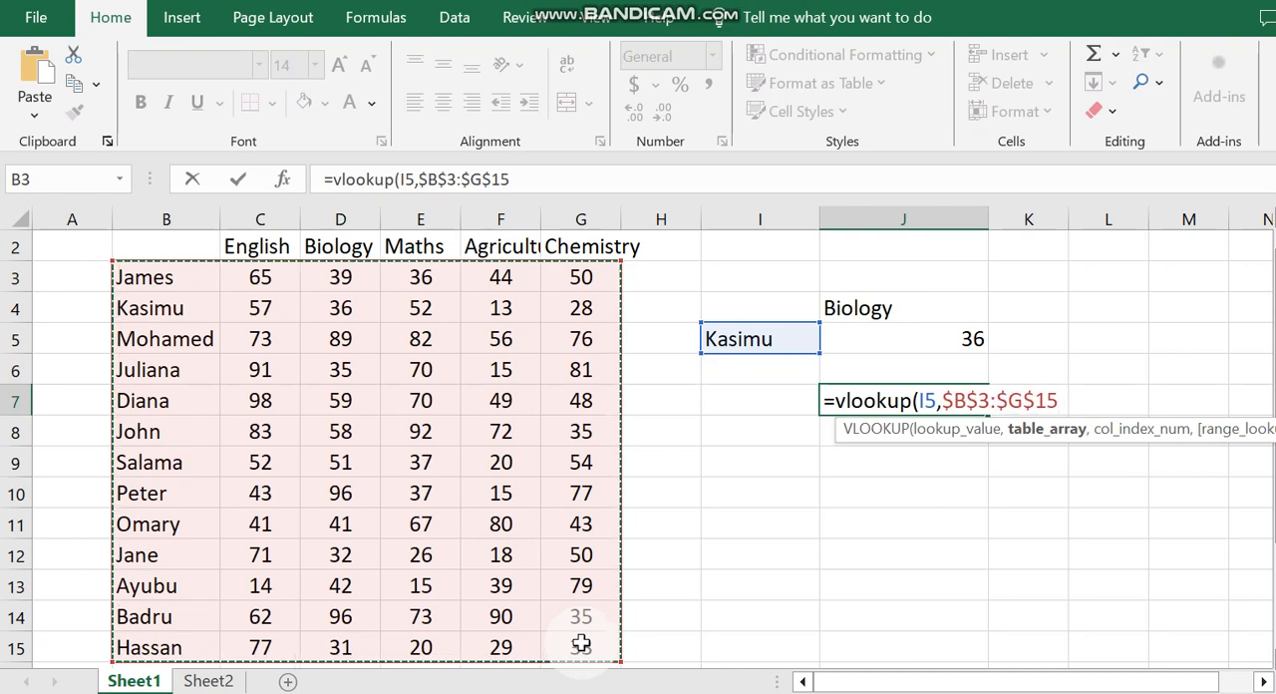
text(,)
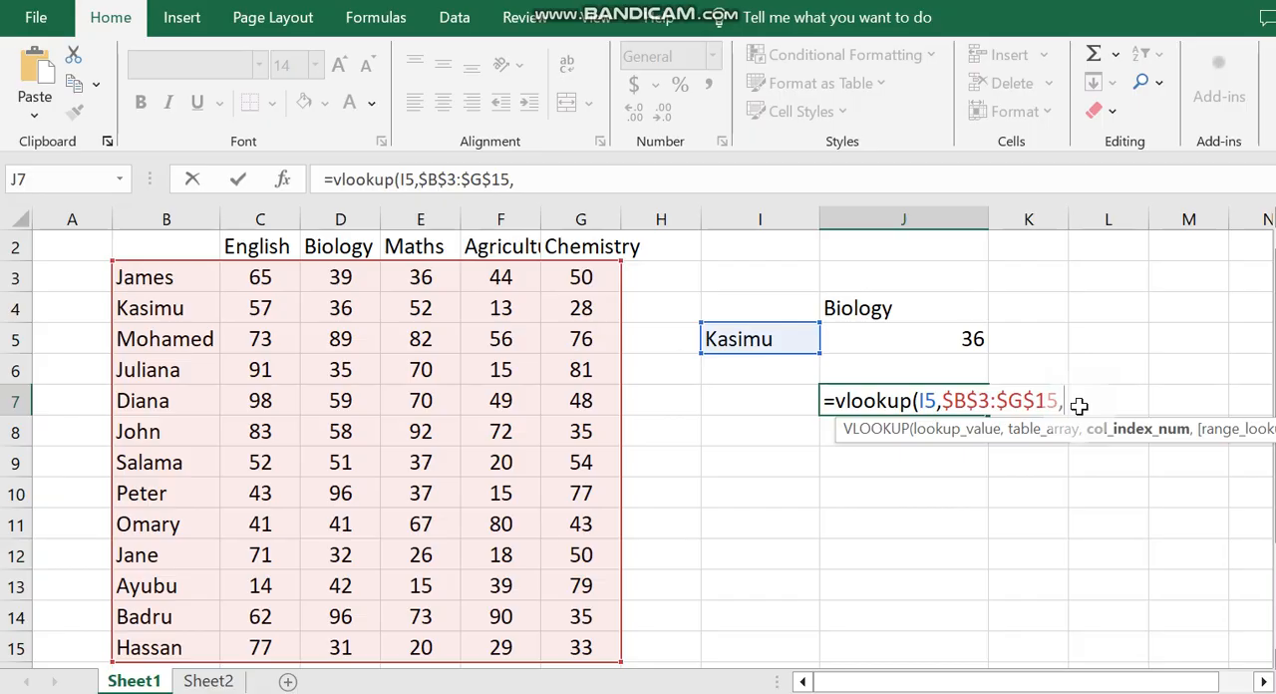
Step: Nest MATCH(J4,B2:G2,0) as the column index argument of the J7 VLOOKUP
text(mat)
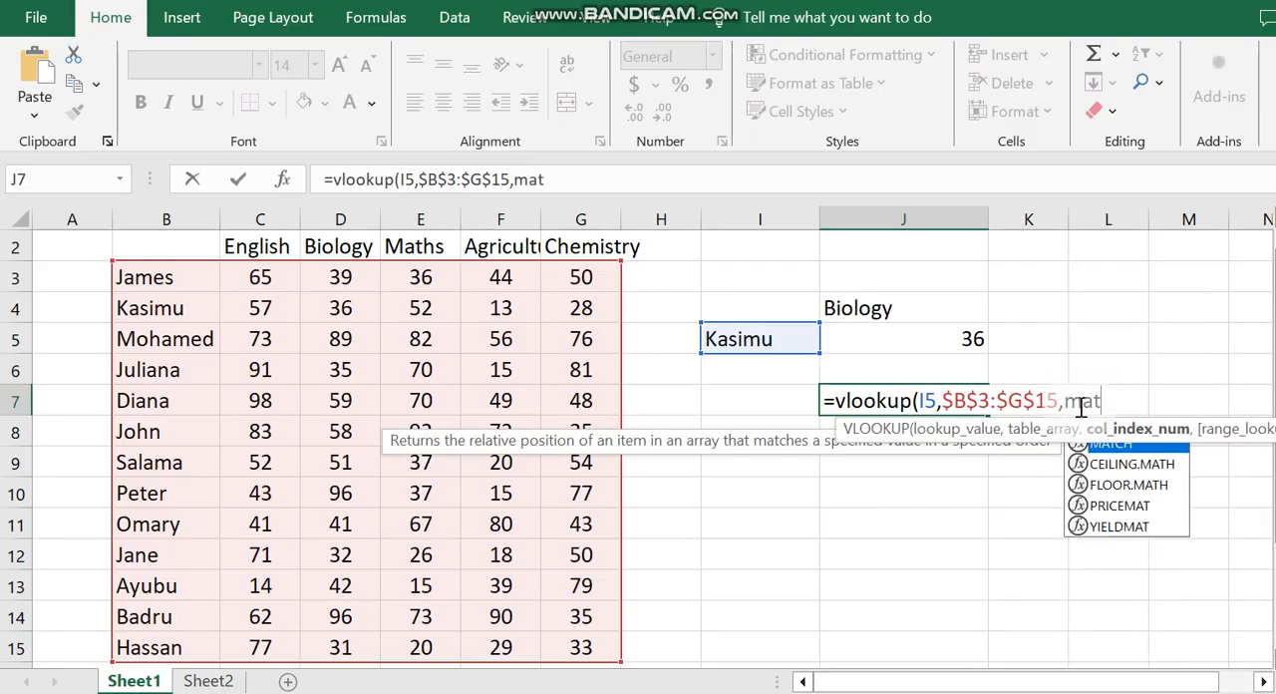
text(ch()
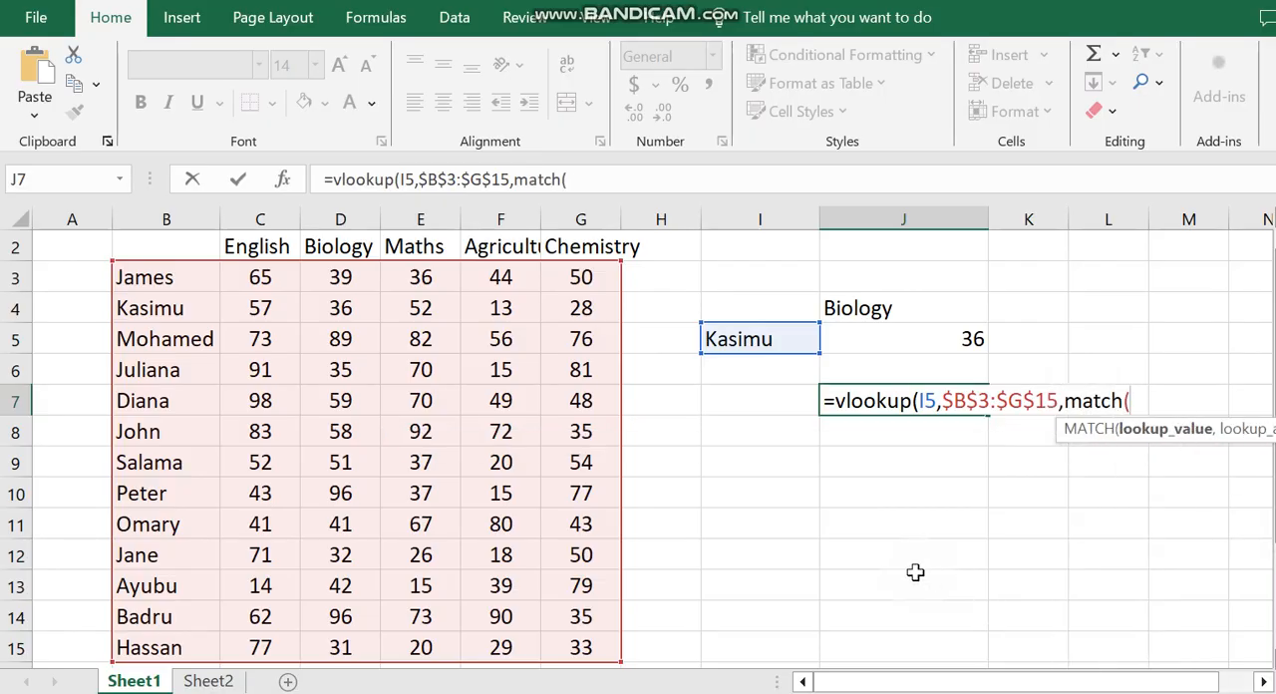
click(885, 309)
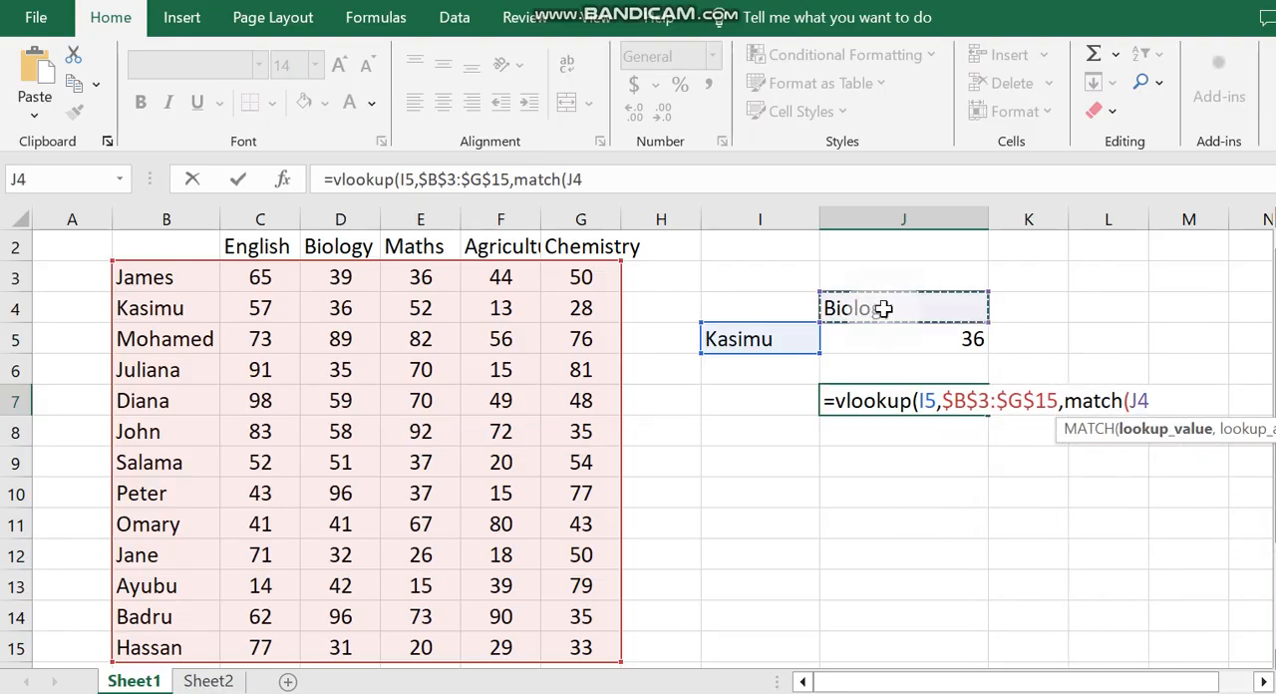
text(,)
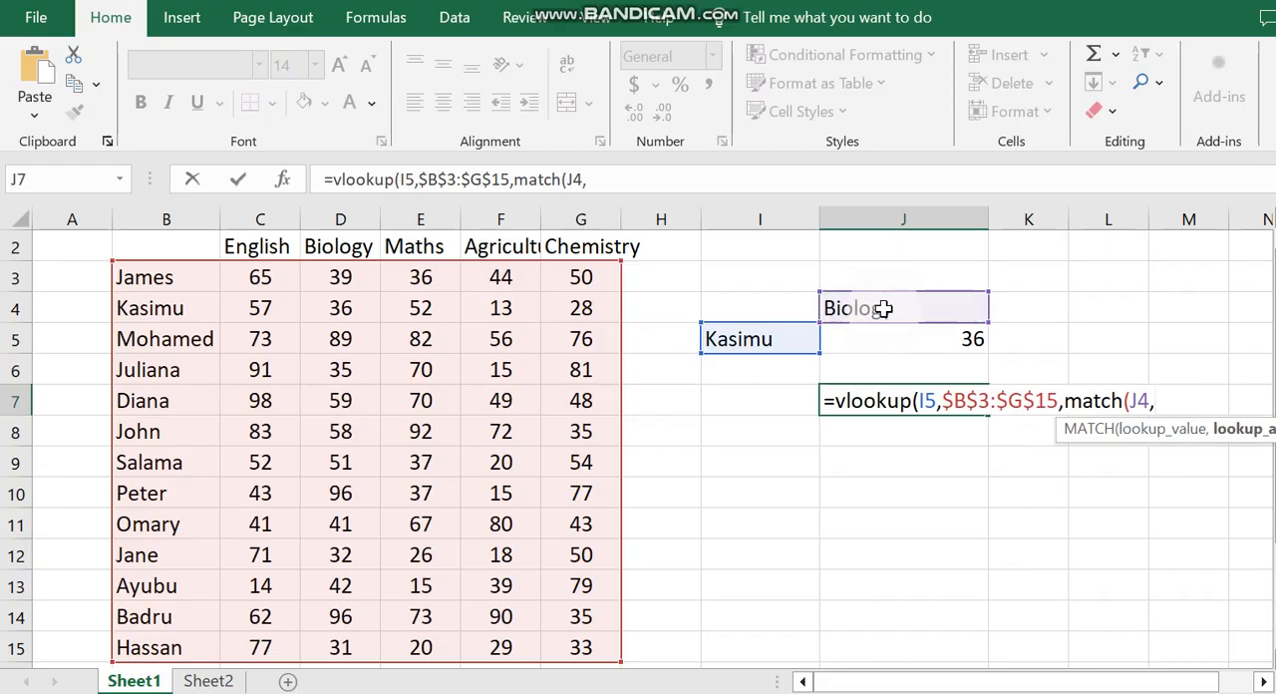
drag(169, 245, 570, 243)
drag(570, 244, 570, 244)
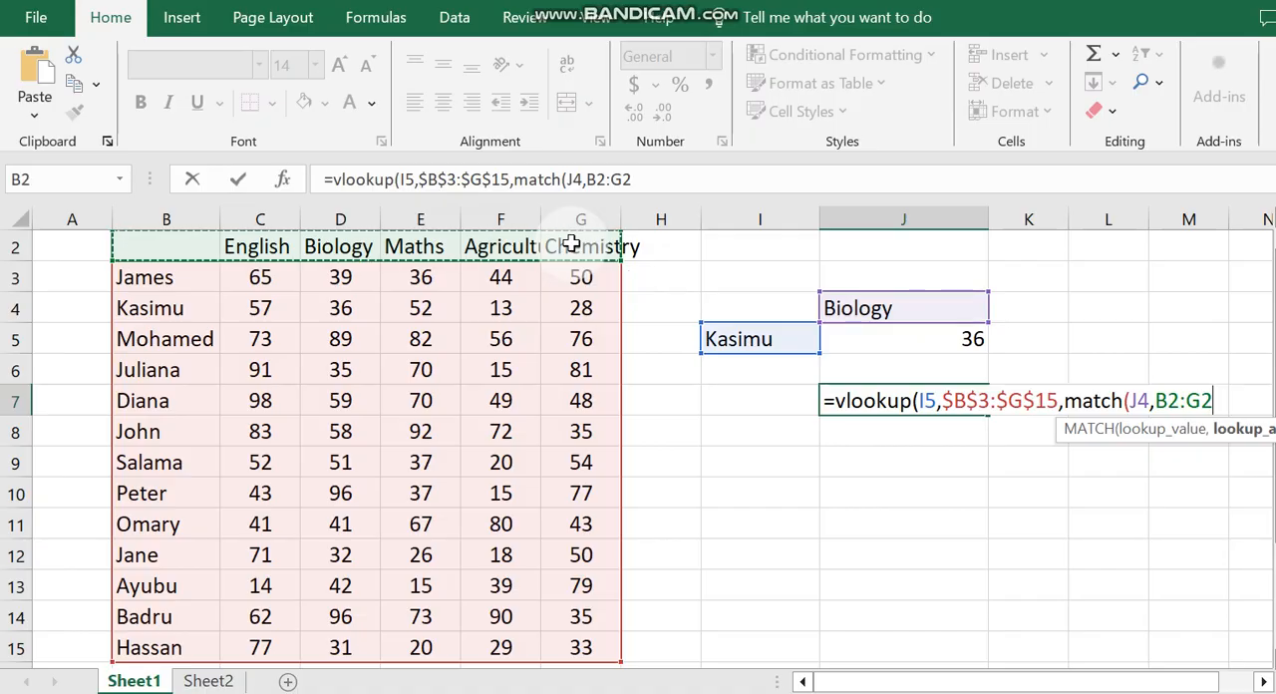
text(,)
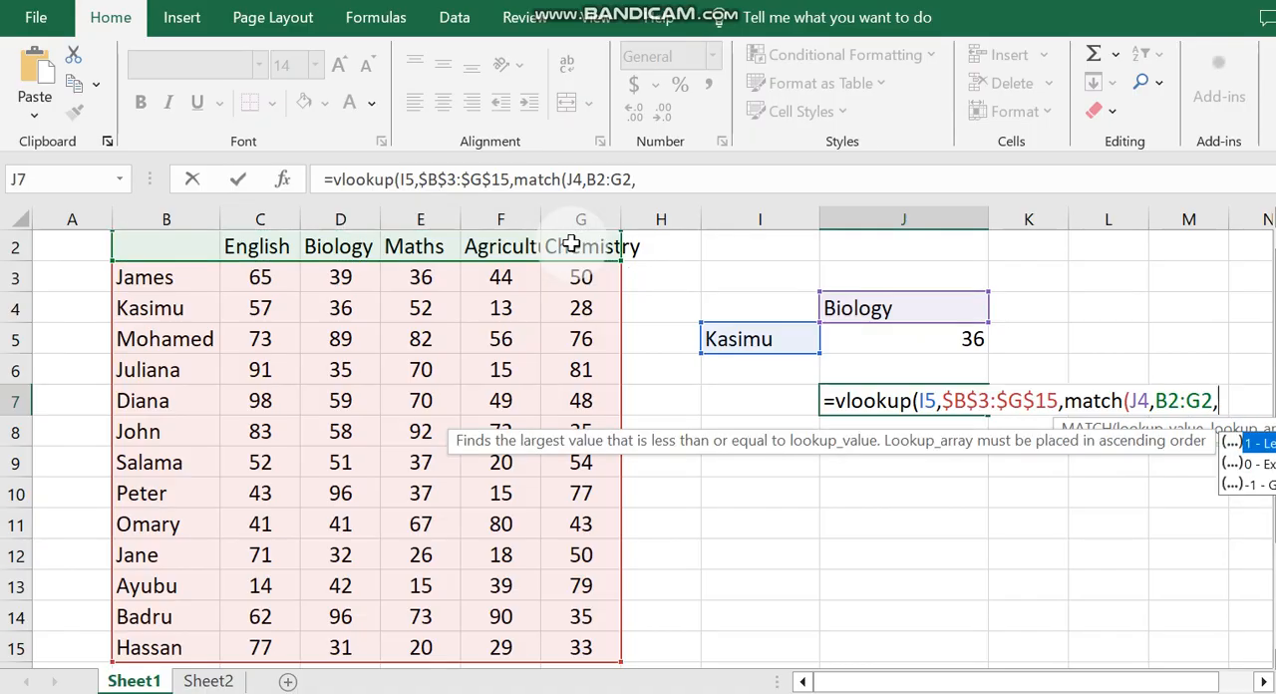
text(0,)
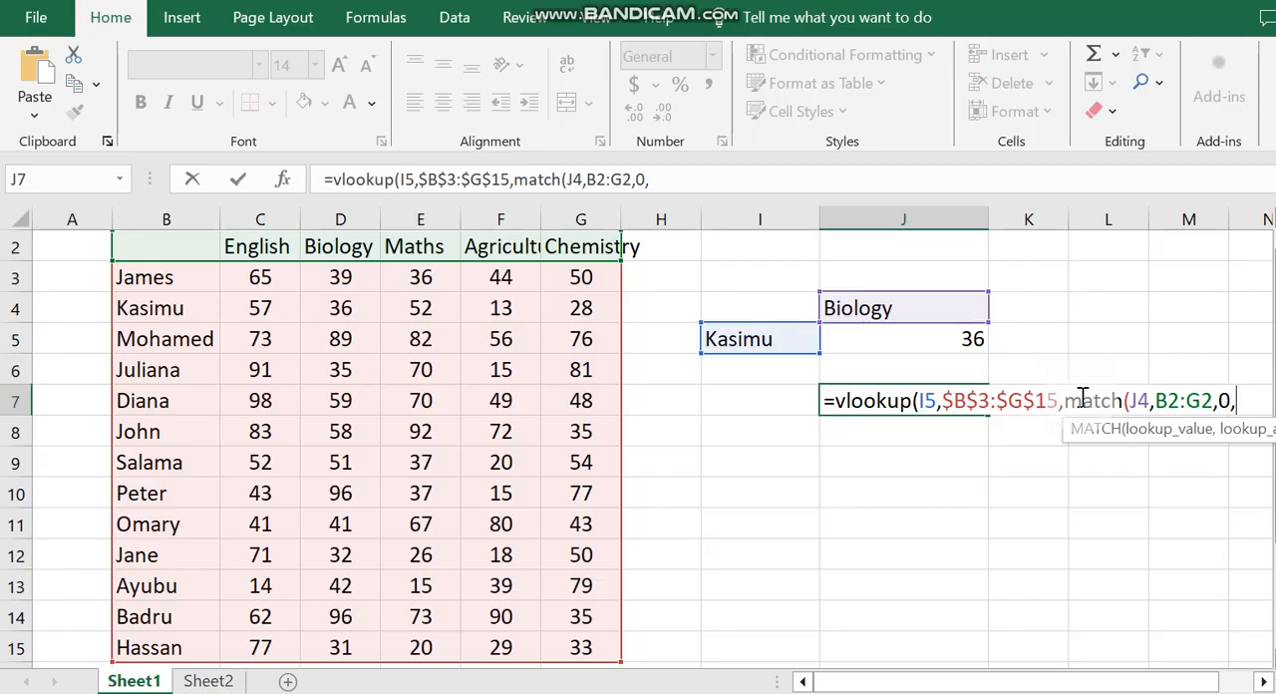
key(BackSpace)
text(),)
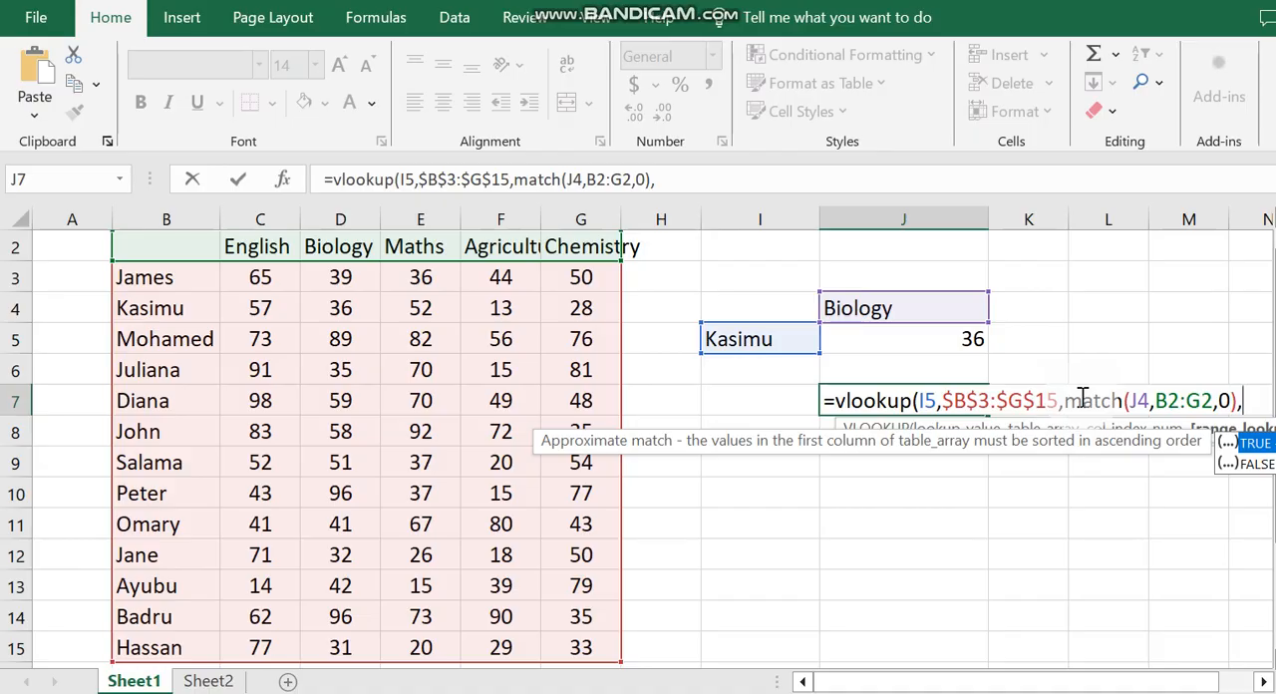
text(0))
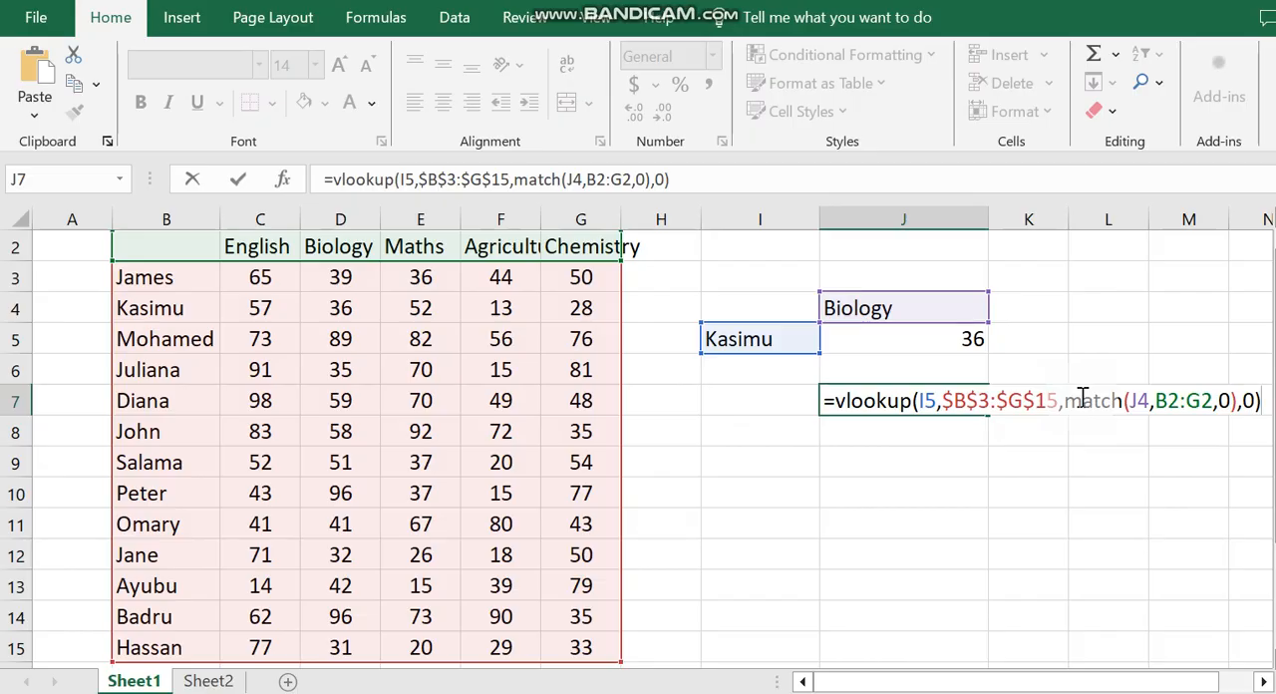
Step: Set the range lookup argument of the J7 VLOOKUP to 0 and complete the formula
key(Return)
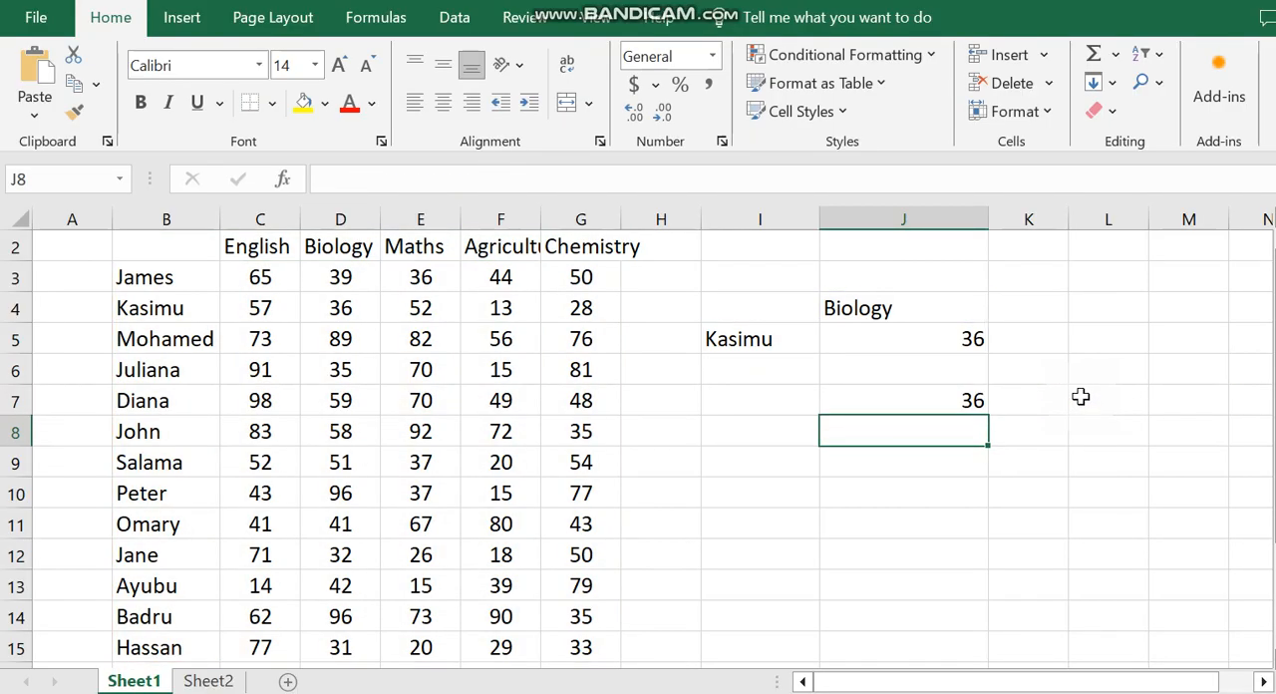
Step: Review the arguments and highlighted ranges of the VLOOKUP and MATCH formula in J7
click(967, 401)
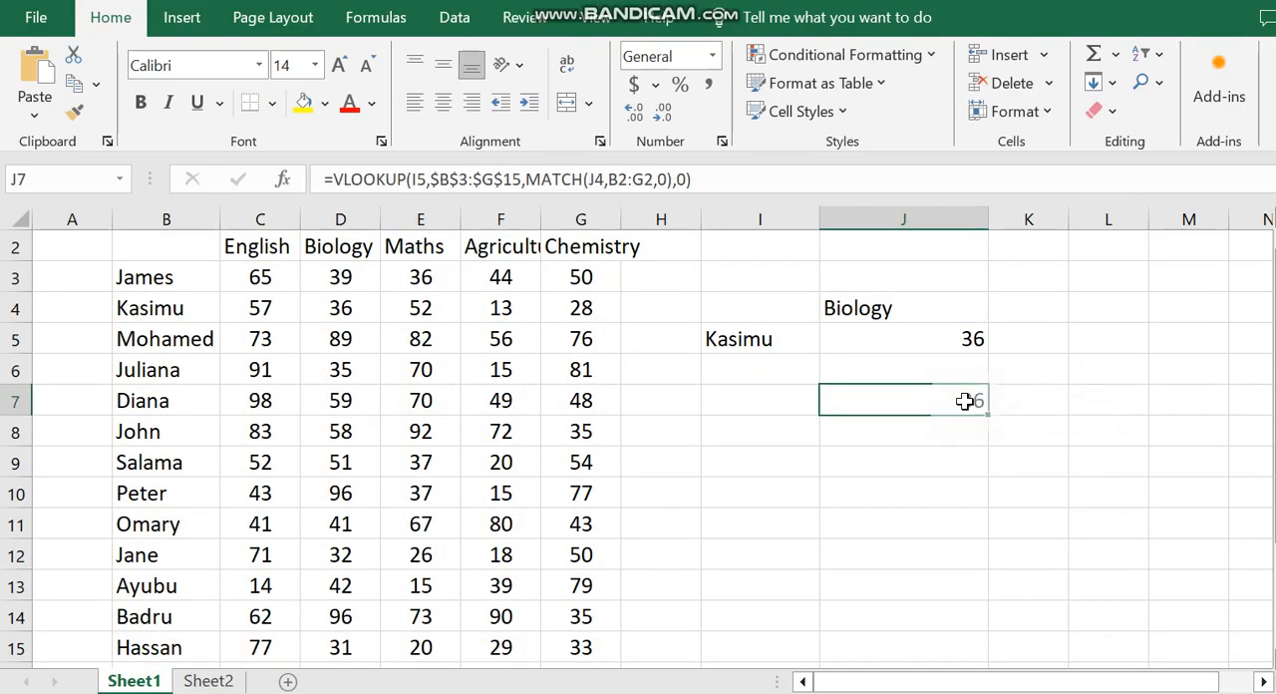
double_click(965, 401)
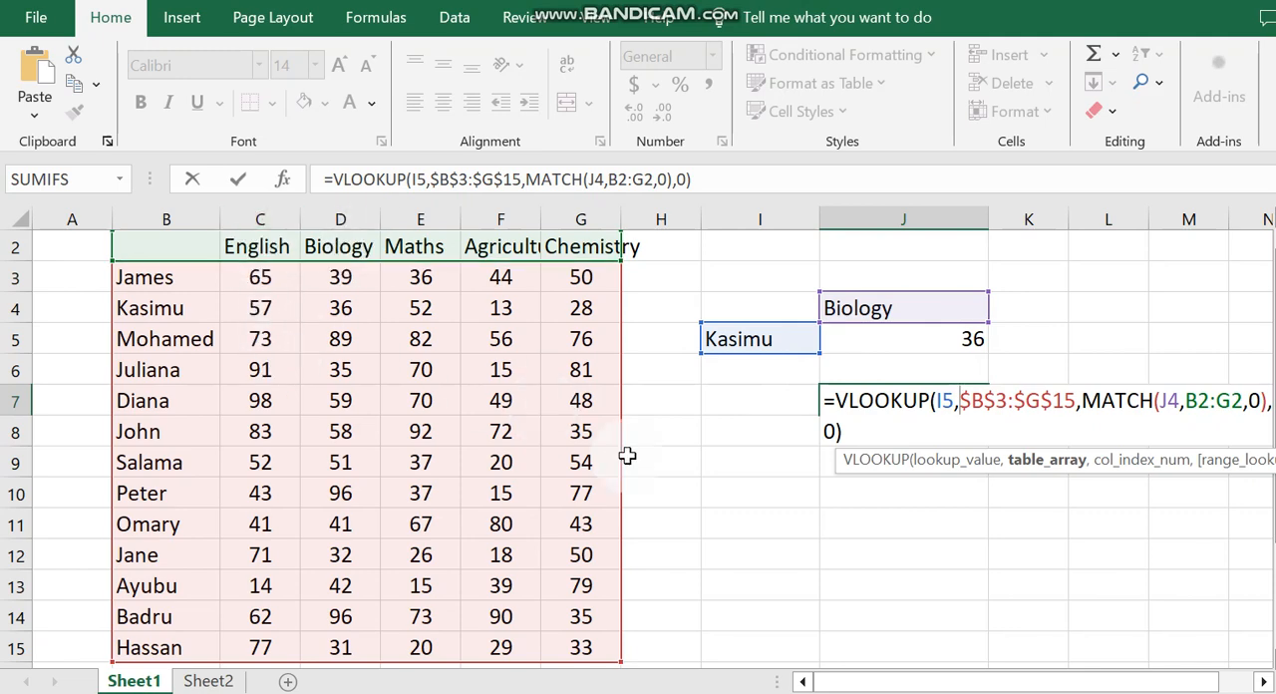
key(Return)
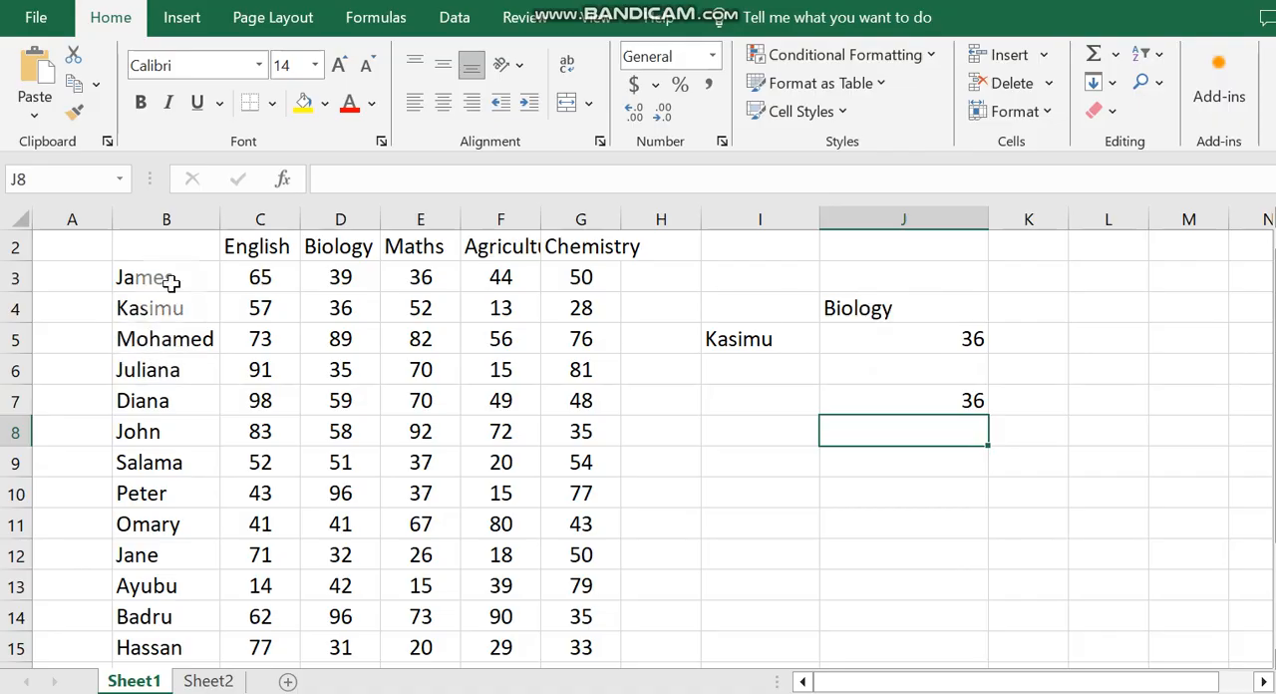
Step: Test the lookups with the J4 heading misspelled as Biologyy, and undo that edit
click(915, 310)
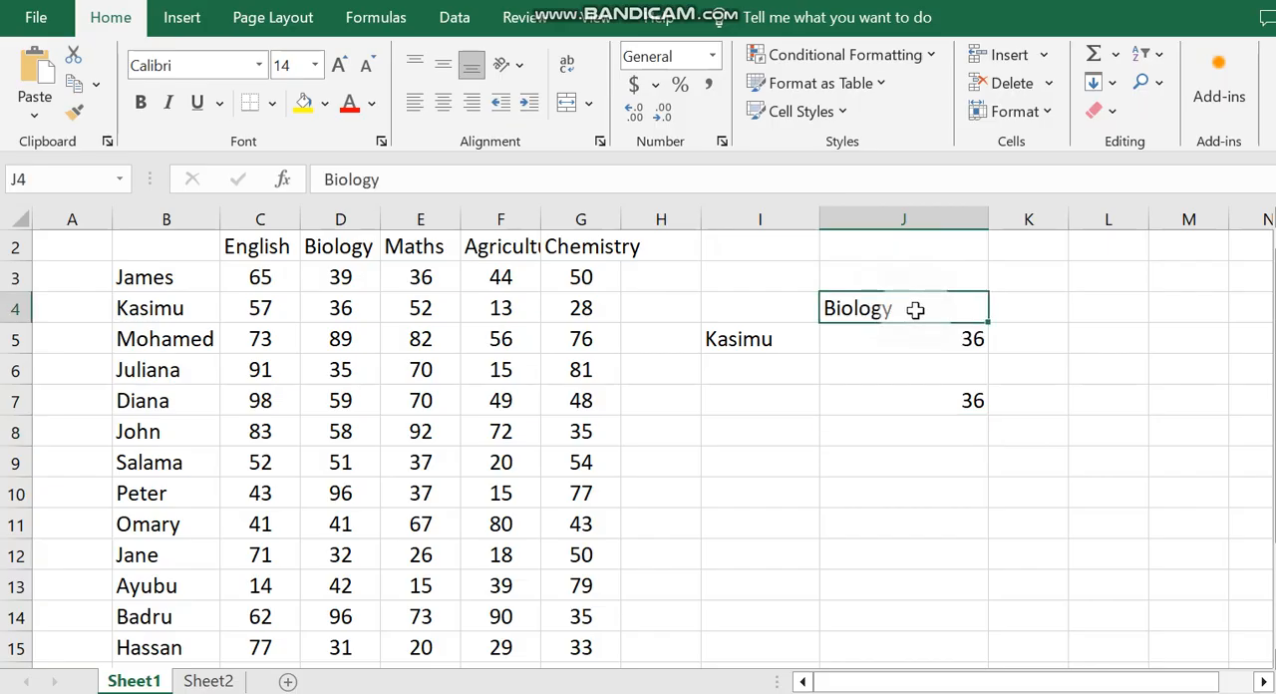
click(431, 179)
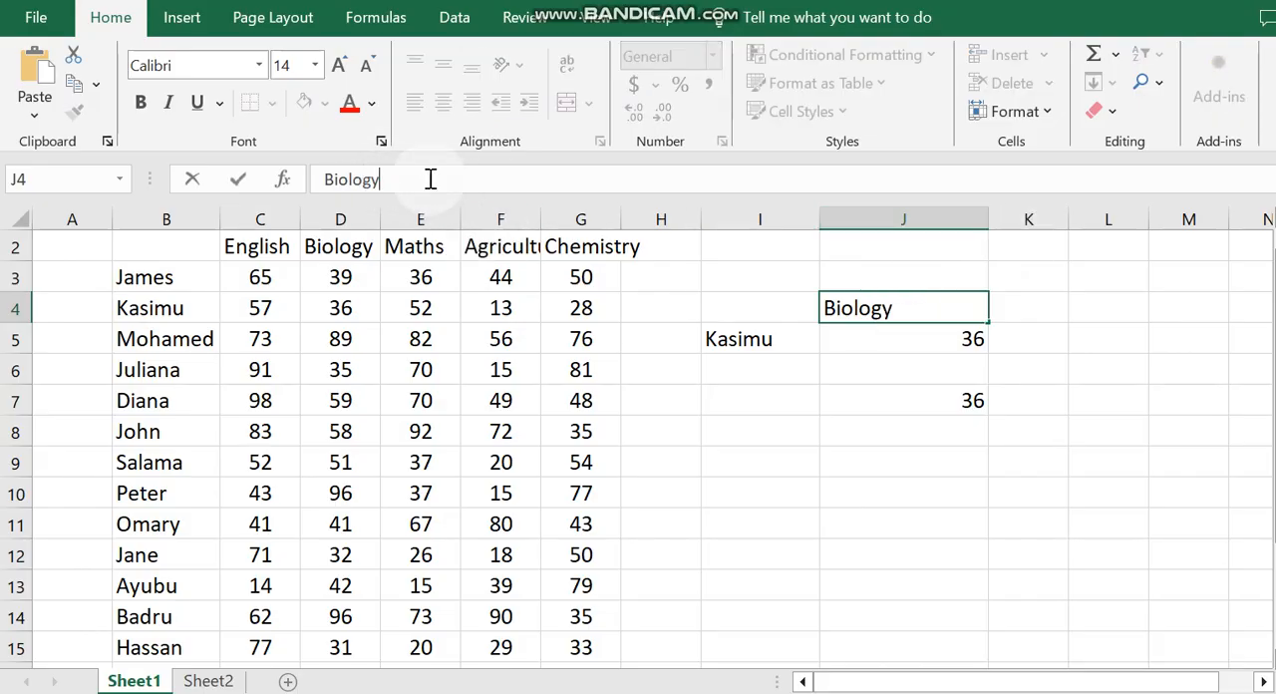
text(y)
key(Return)
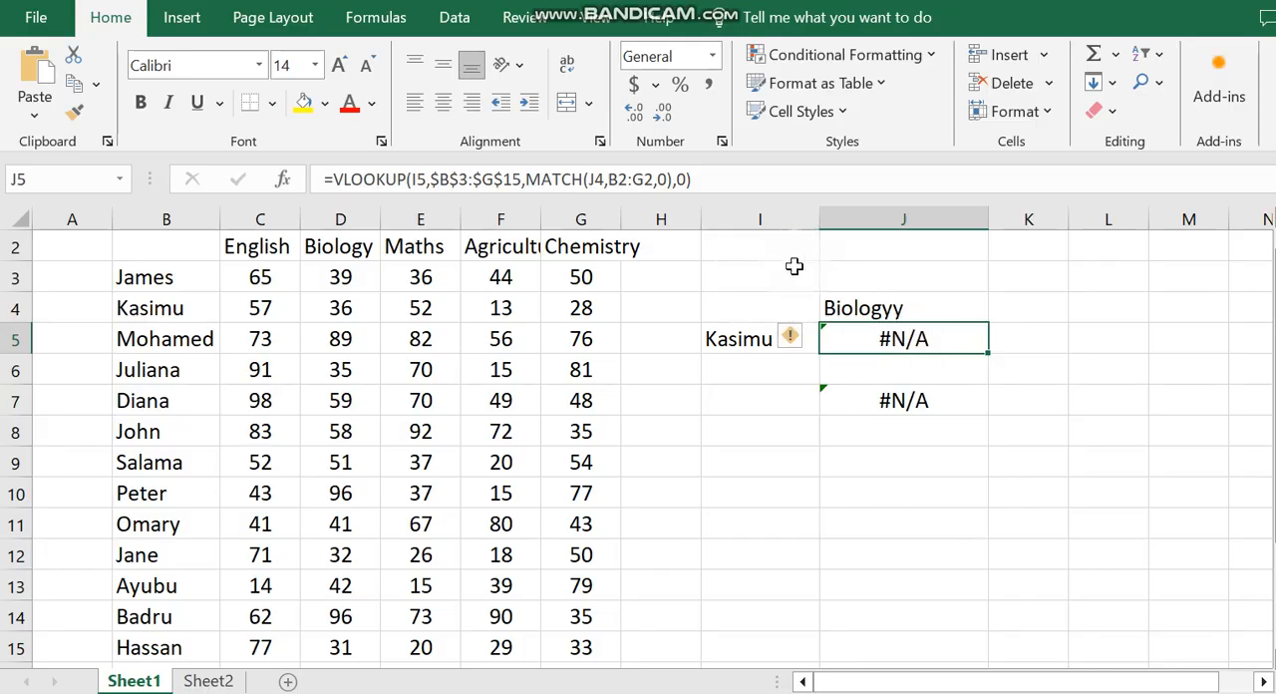
key(ctrl+z)
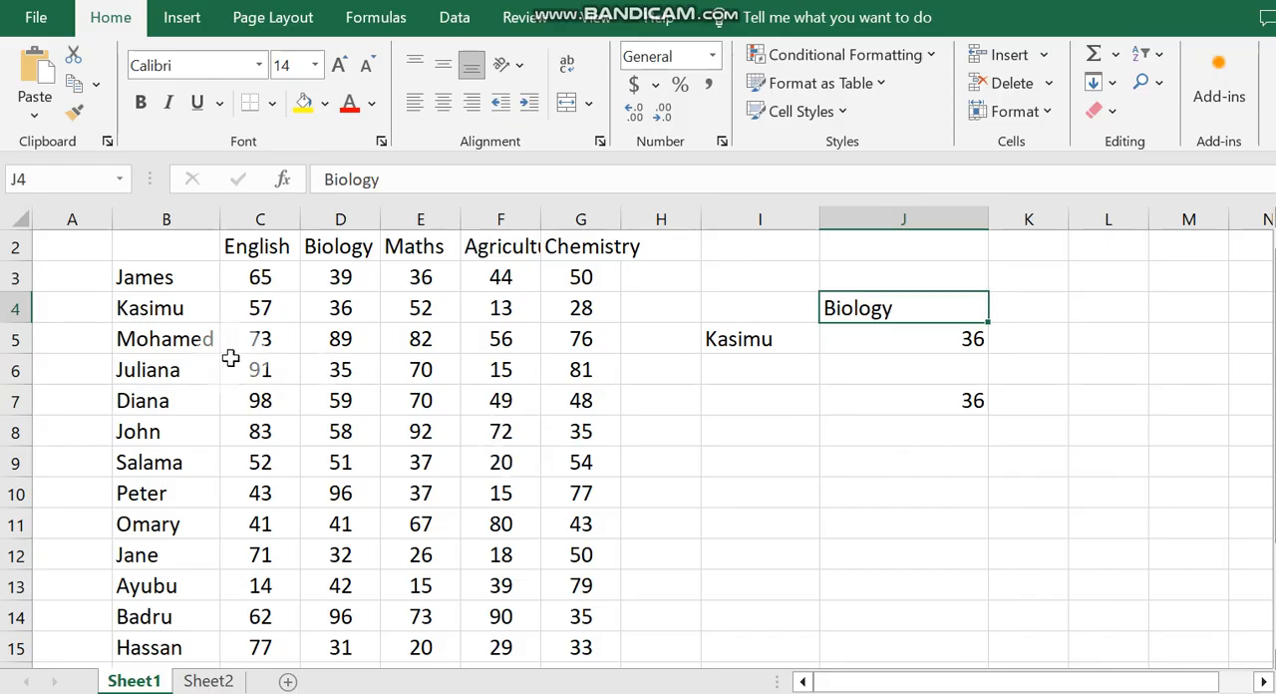
Step: Delete the Biology mark in D4 and check how the J5 lookup responds to the empty cell
click(342, 309)
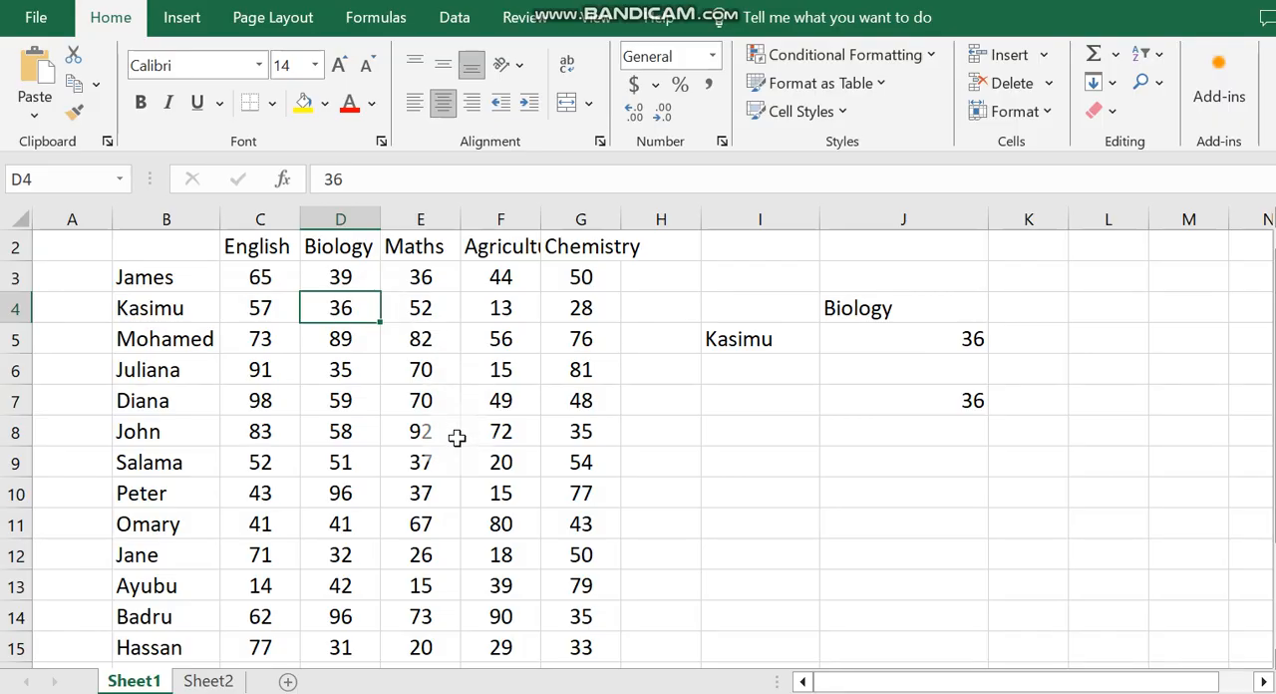
key(Delete)
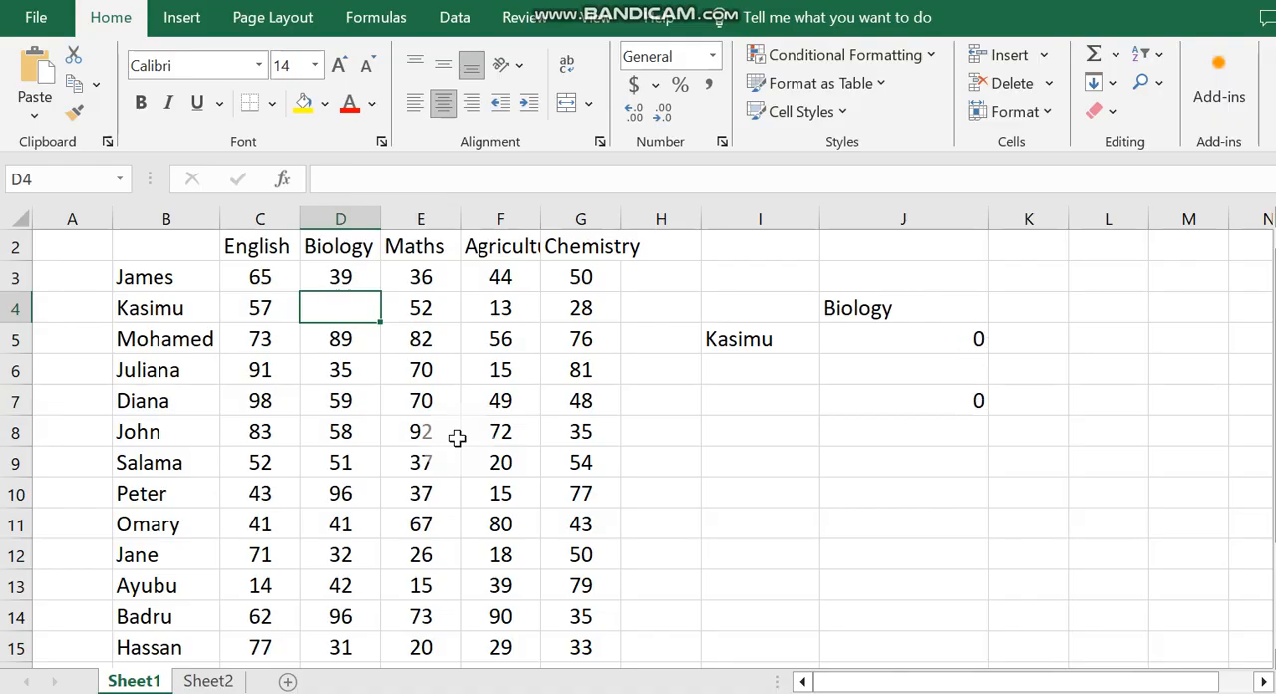
click(942, 484)
click(903, 337)
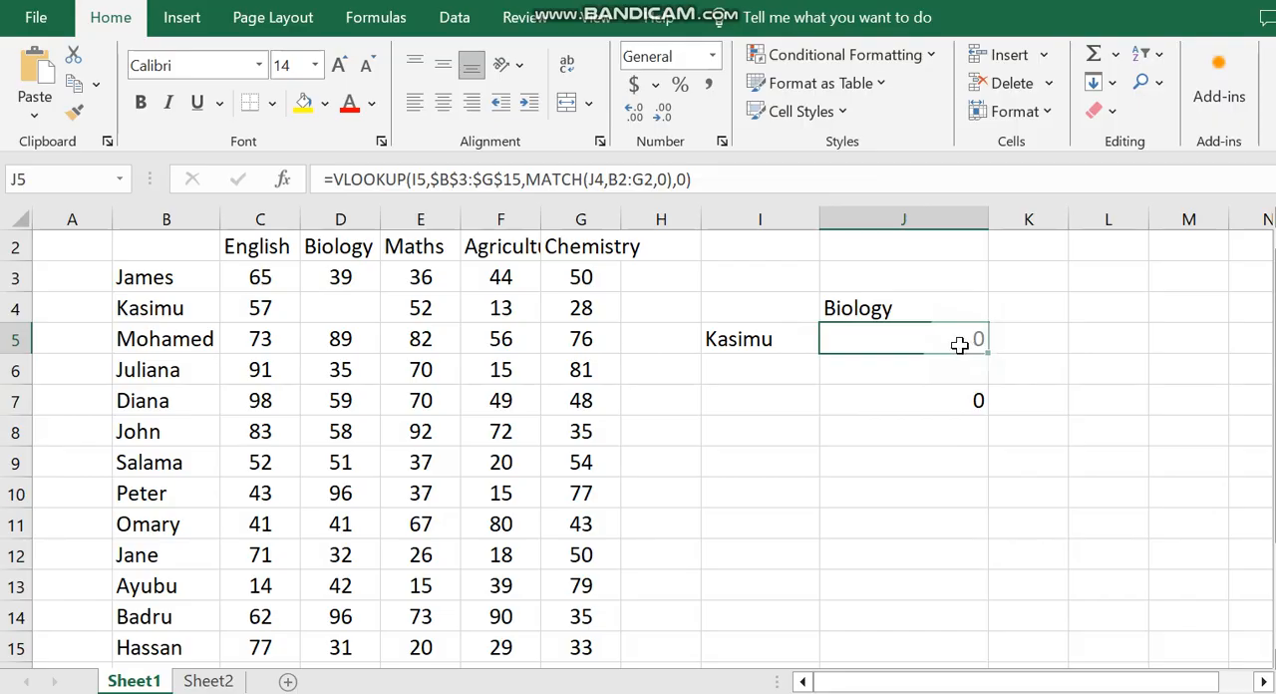
Step: Test the lookups with a Biology mark of 0 in D4, clear that cell again, and check the J5 formula
click(352, 318)
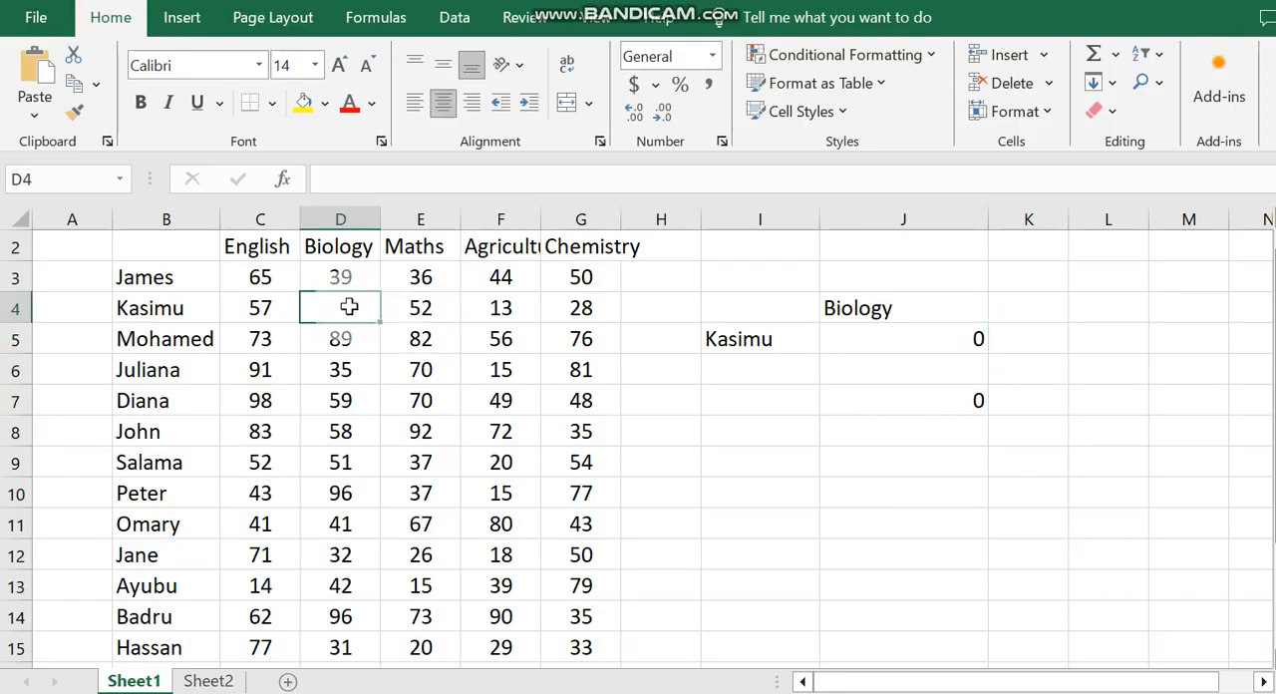
text(0)
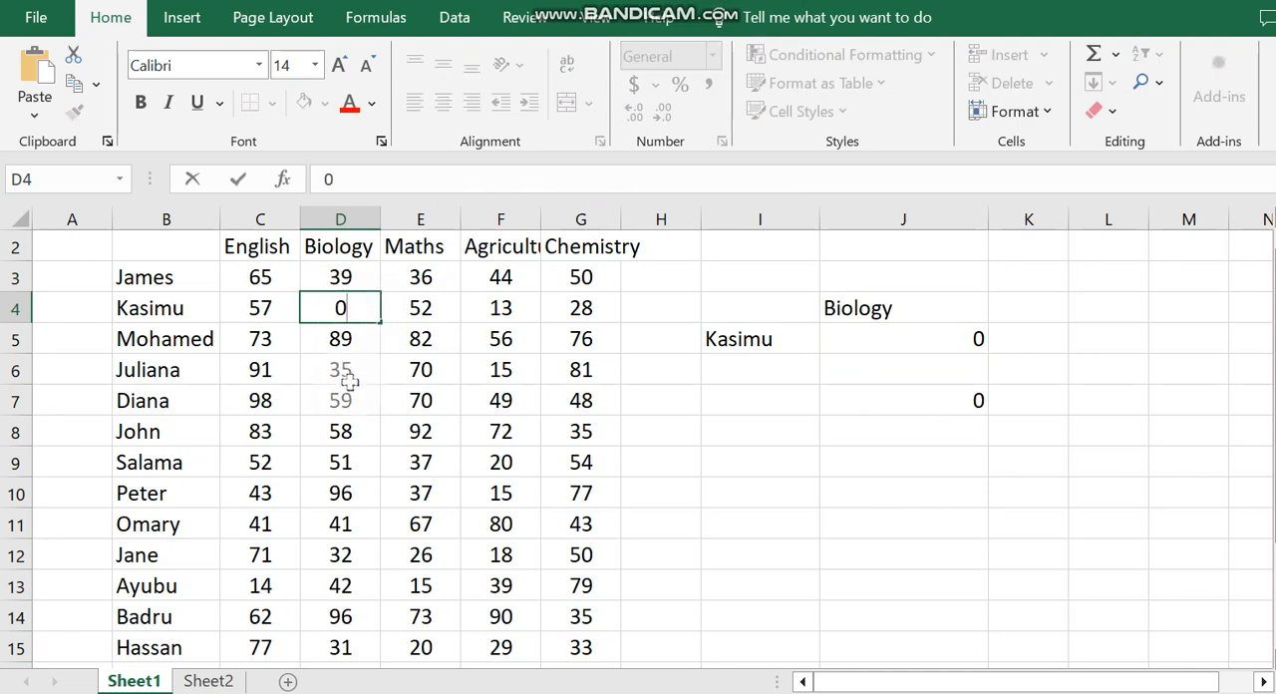
click(343, 377)
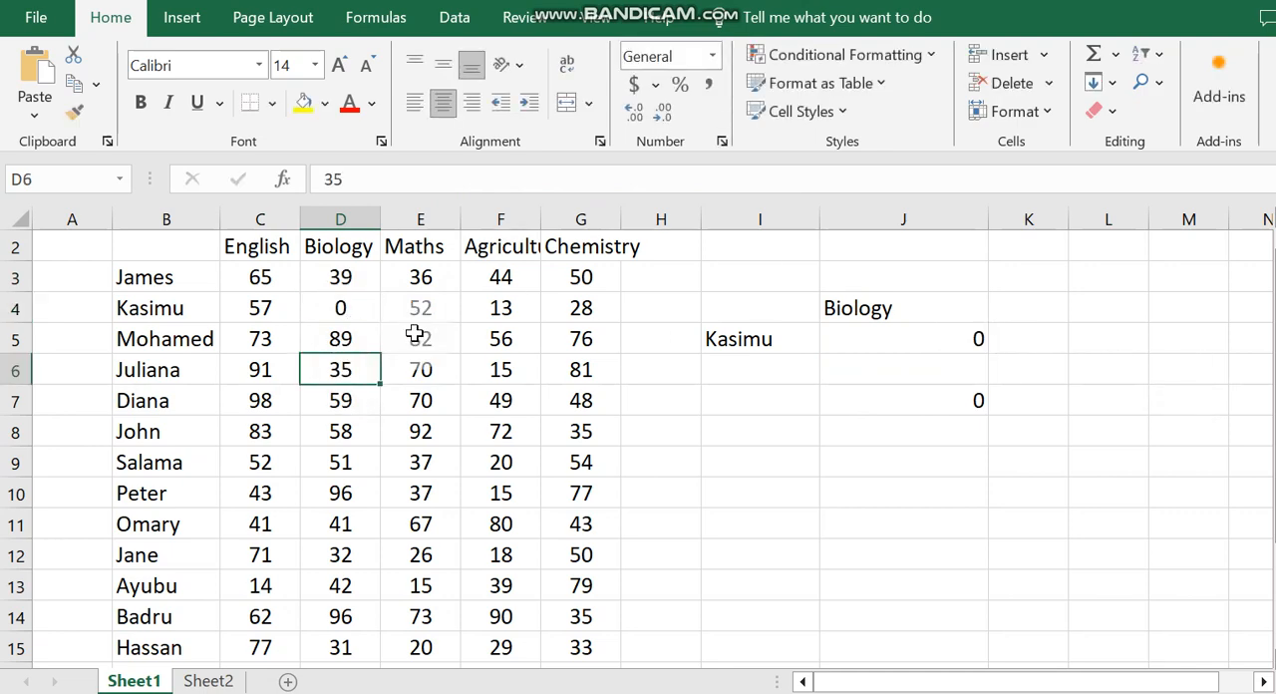
click(354, 311)
key(Delete)
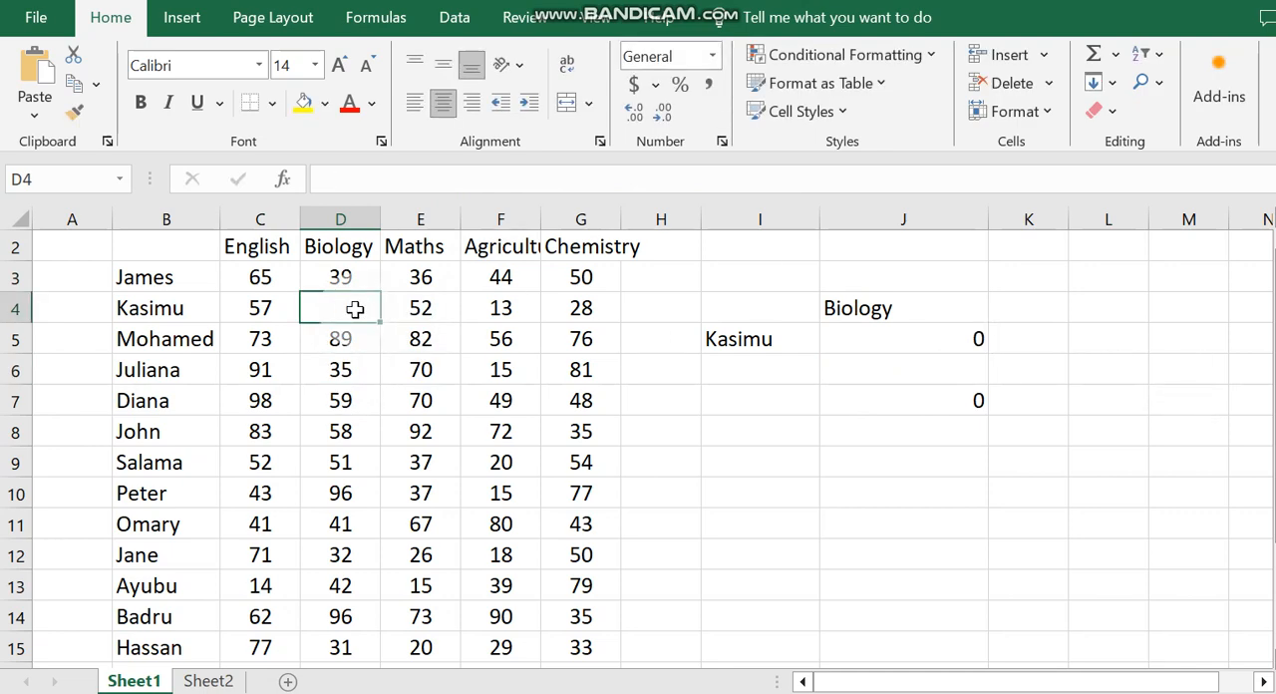
click(885, 483)
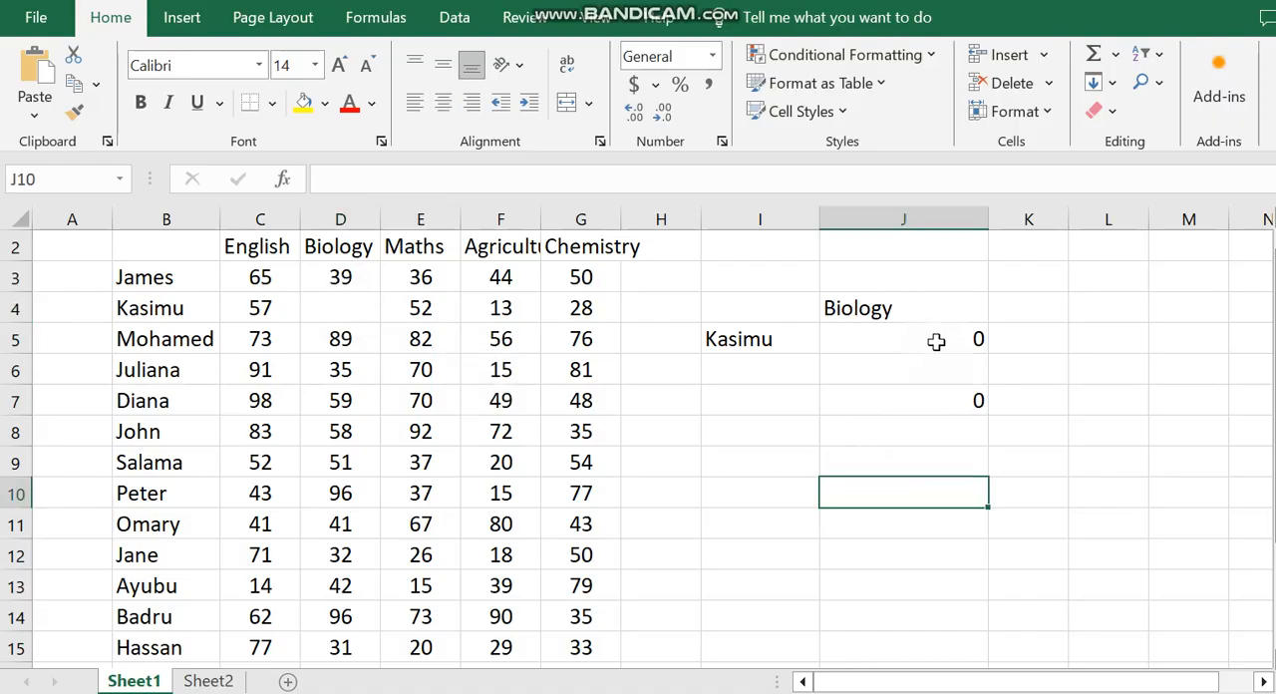
click(936, 342)
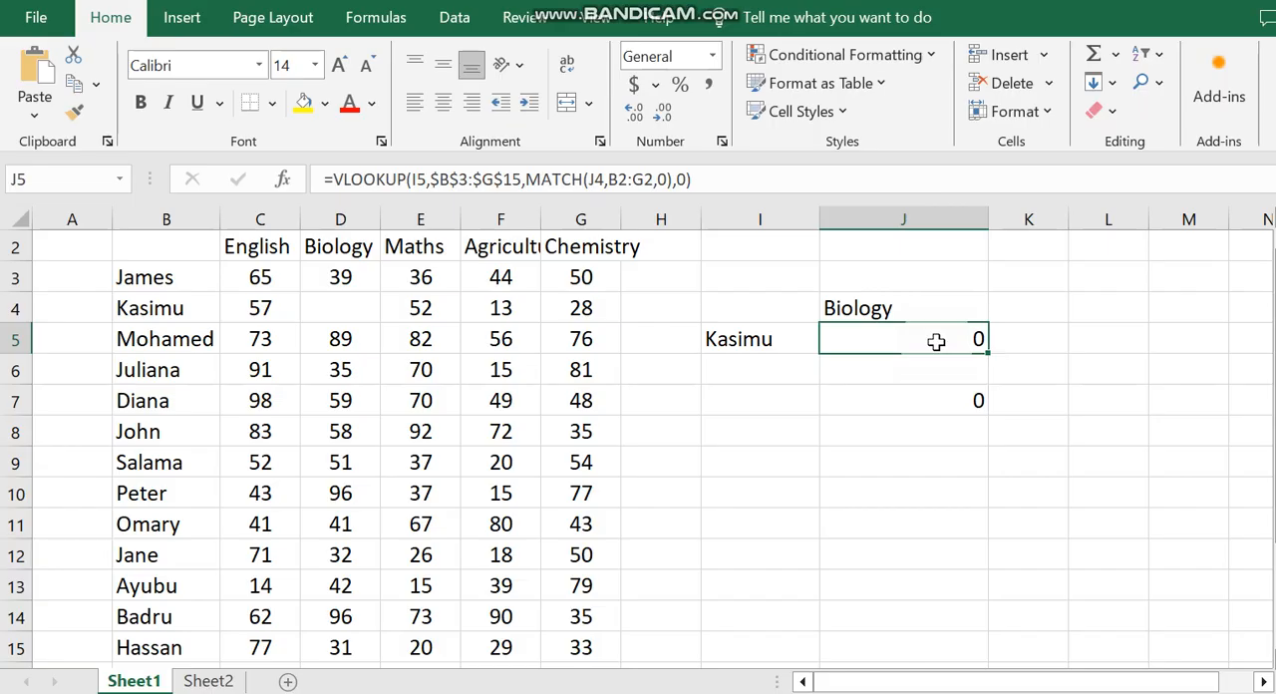
Step: Enter the contact e-mail address in cell J10, below the lookup results
click(849, 496)
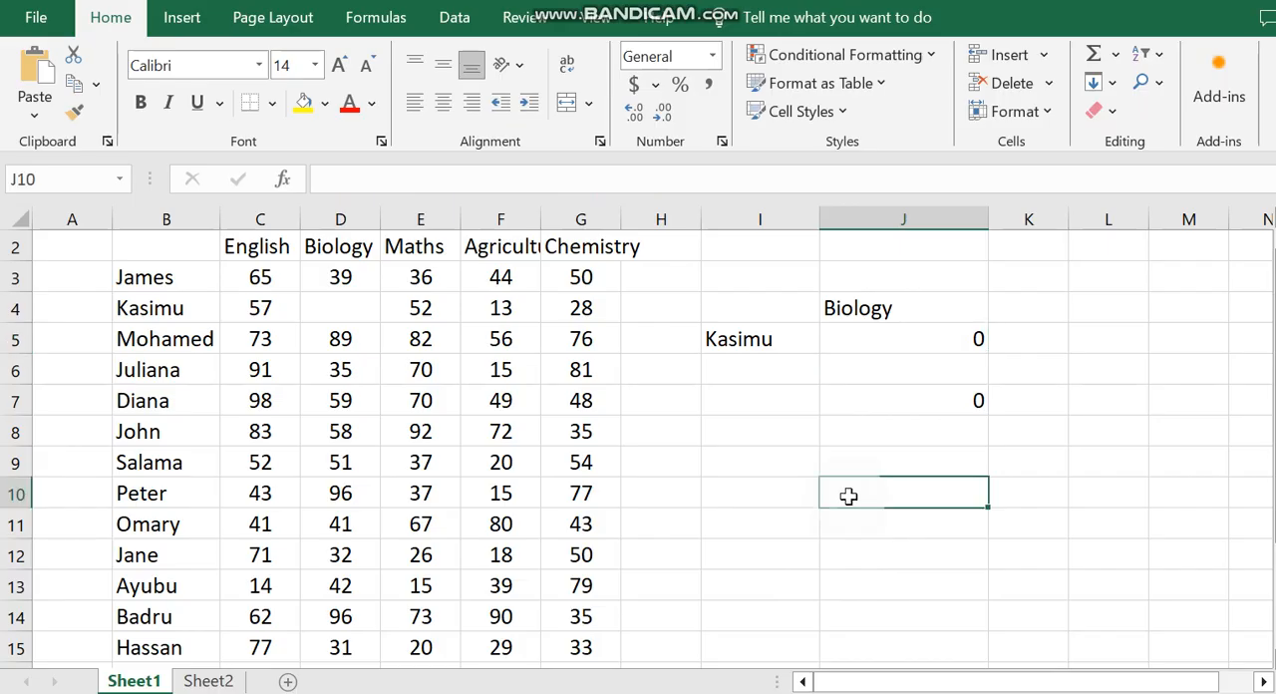
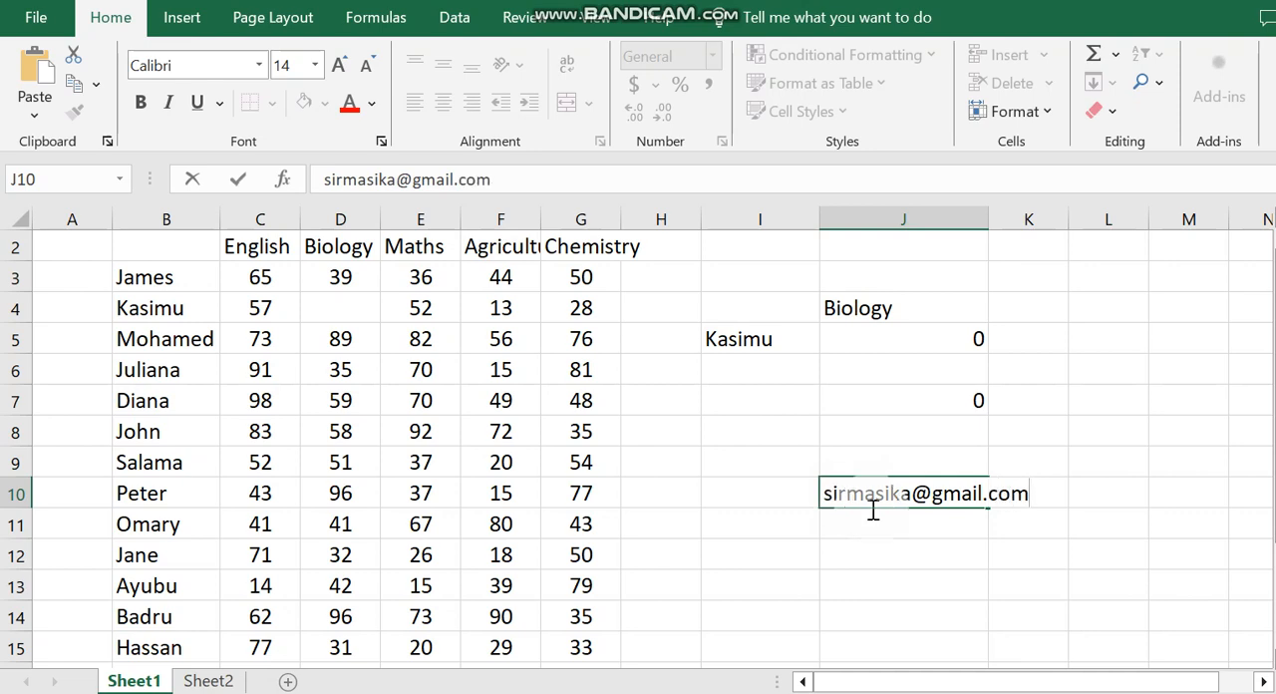
click(924, 591)
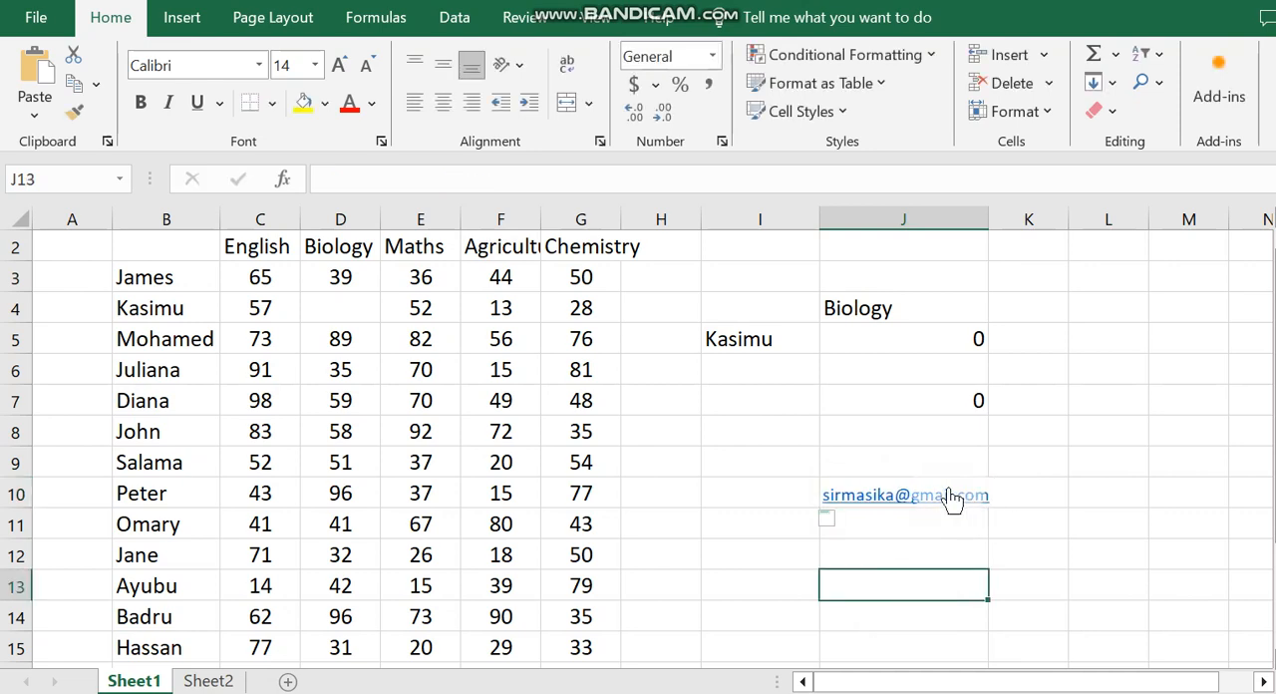